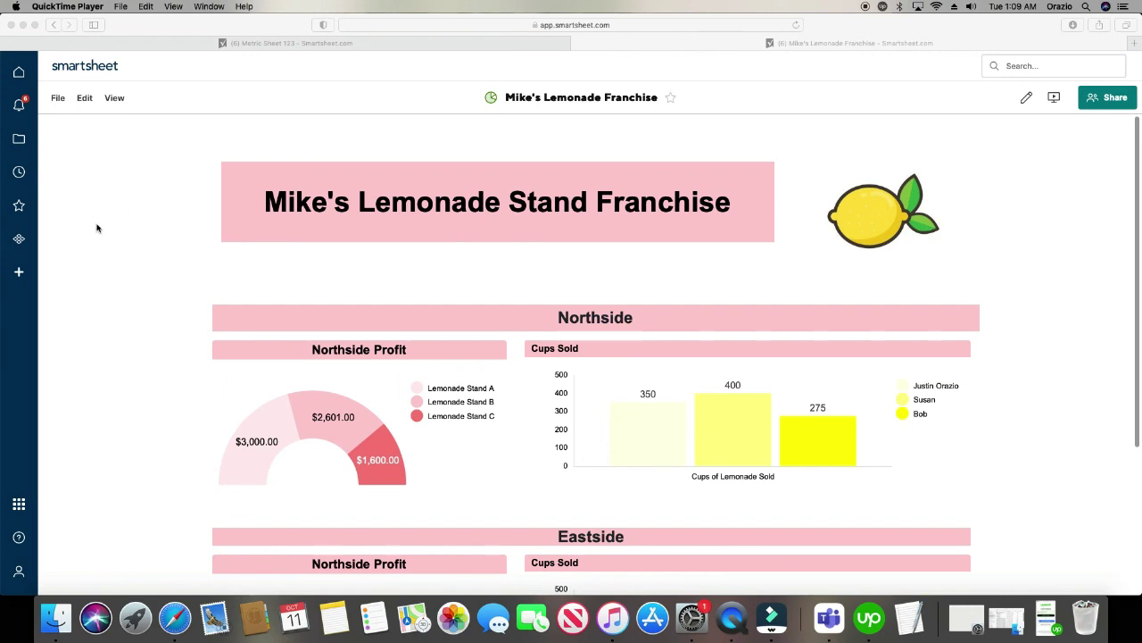
# - Review the Mike's Lemonade Franchise dashboard's charts and the Metric Sheet 123 data, returning to the dashboard
pyautogui.scroll(-3, 99, 229)
pyautogui.scroll(-2, 99, 228)
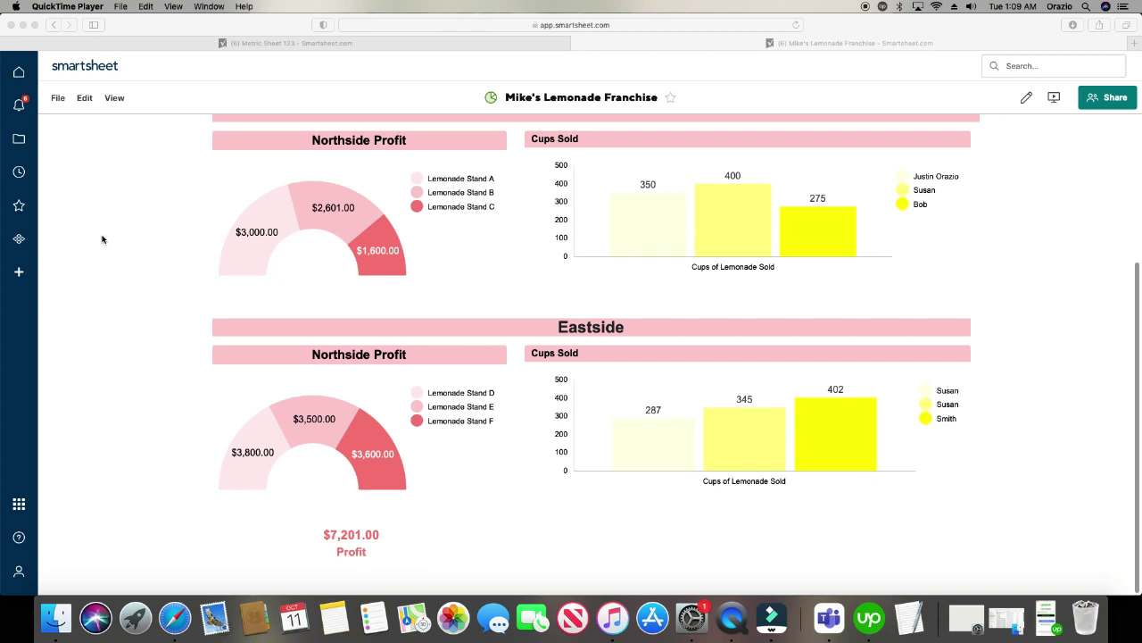
pyautogui.click(295, 45)
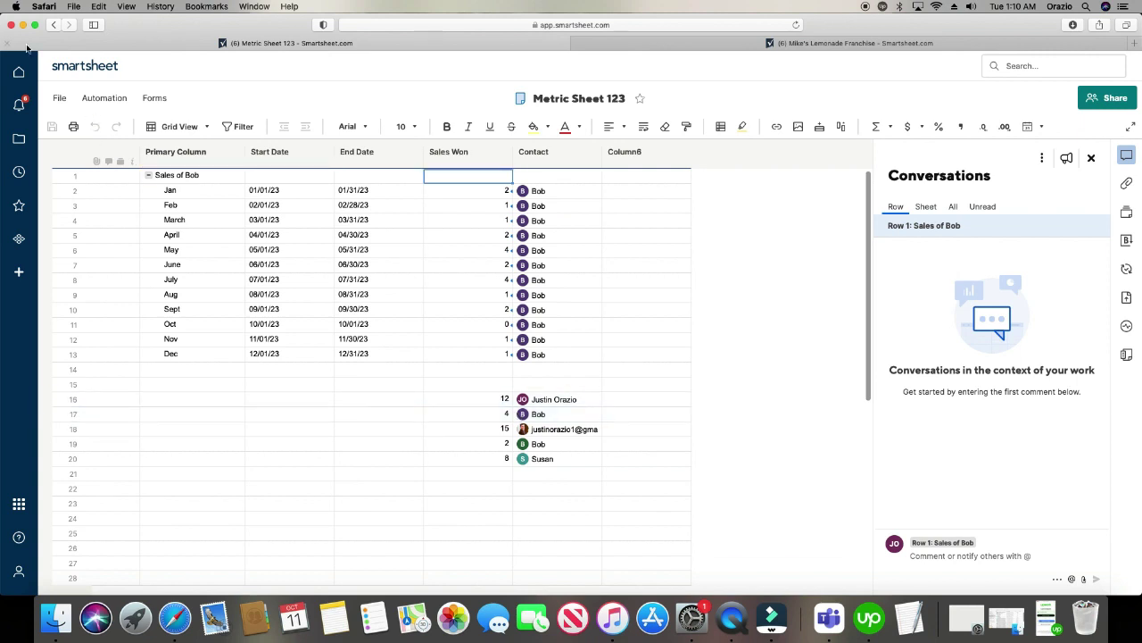
pyautogui.click(721, 45)
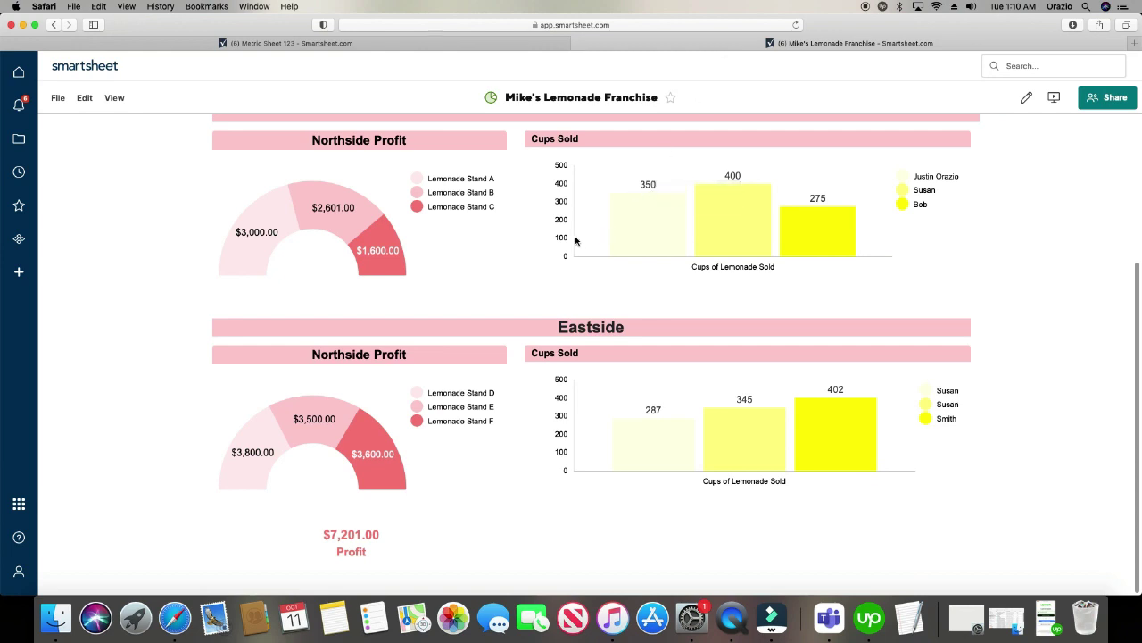
# - Open the Mike's Lemonade Franchise dashboard for editing
pyautogui.click(84, 100)
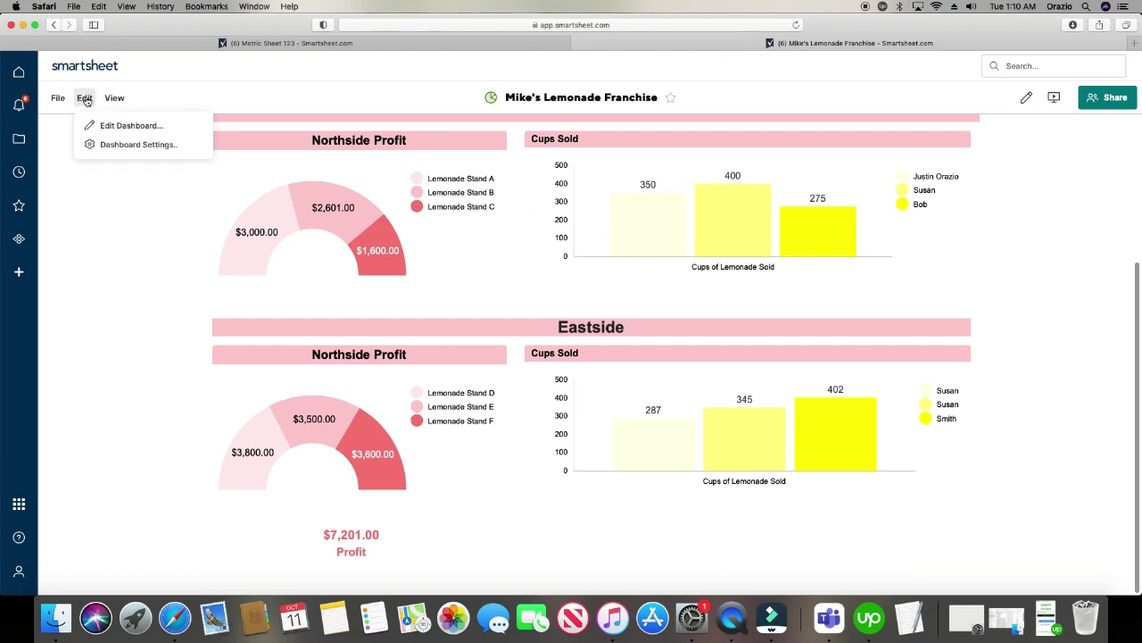
pyautogui.click(107, 128)
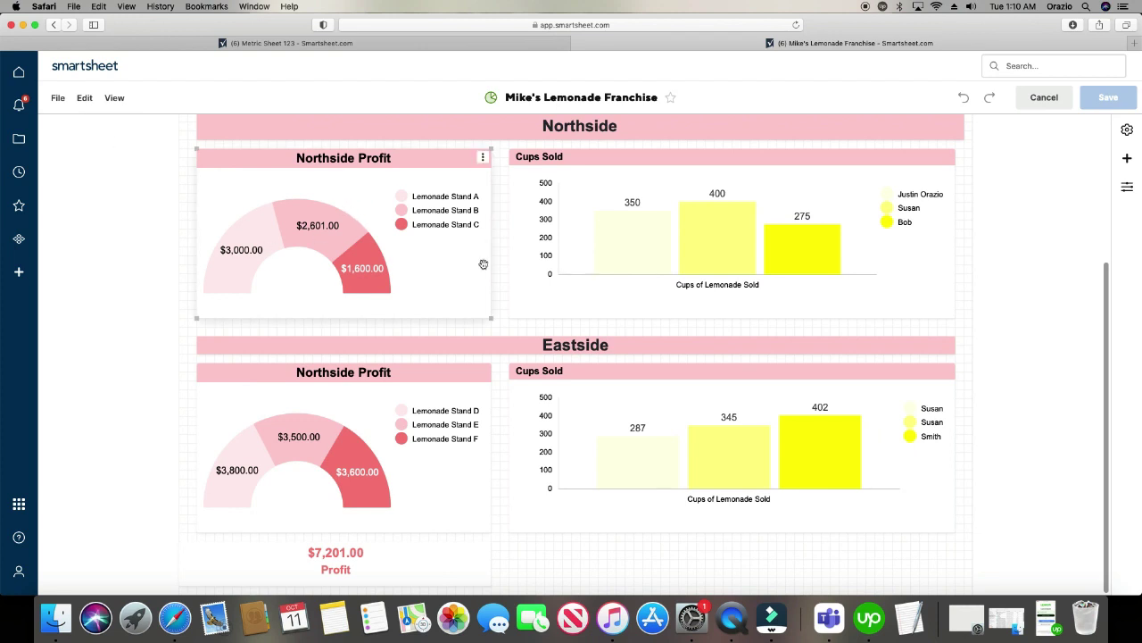
pyautogui.click(86, 100)
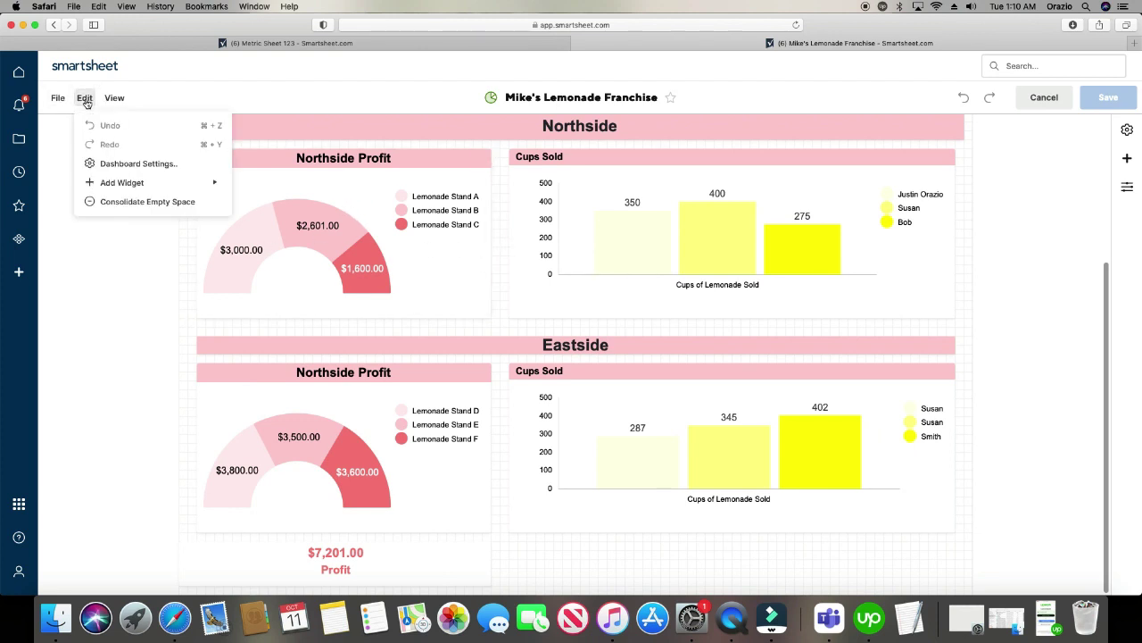
pyautogui.moveTo(102, 183)
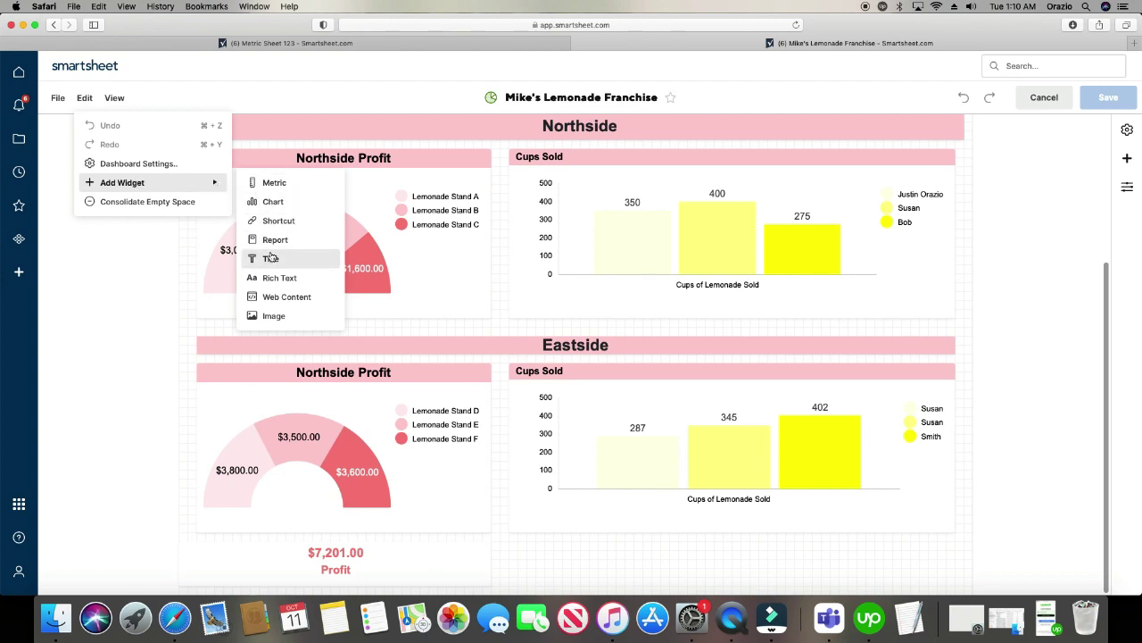
pyautogui.click(147, 249)
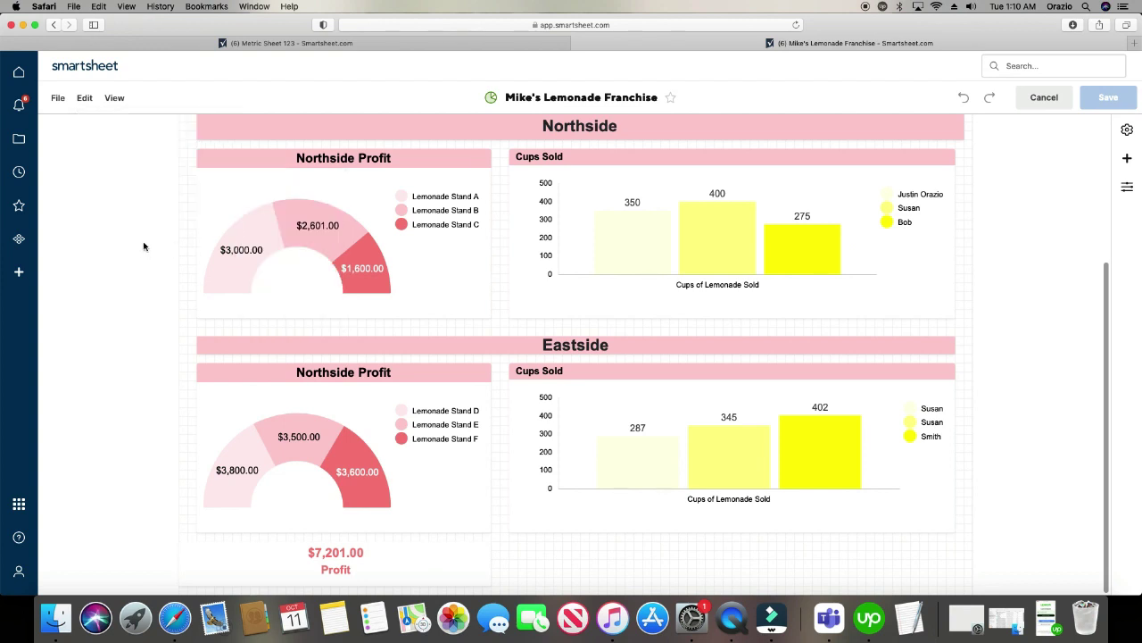
# - Add a Chart widget to the dashboard and start adding its data
pyautogui.click(1128, 160)
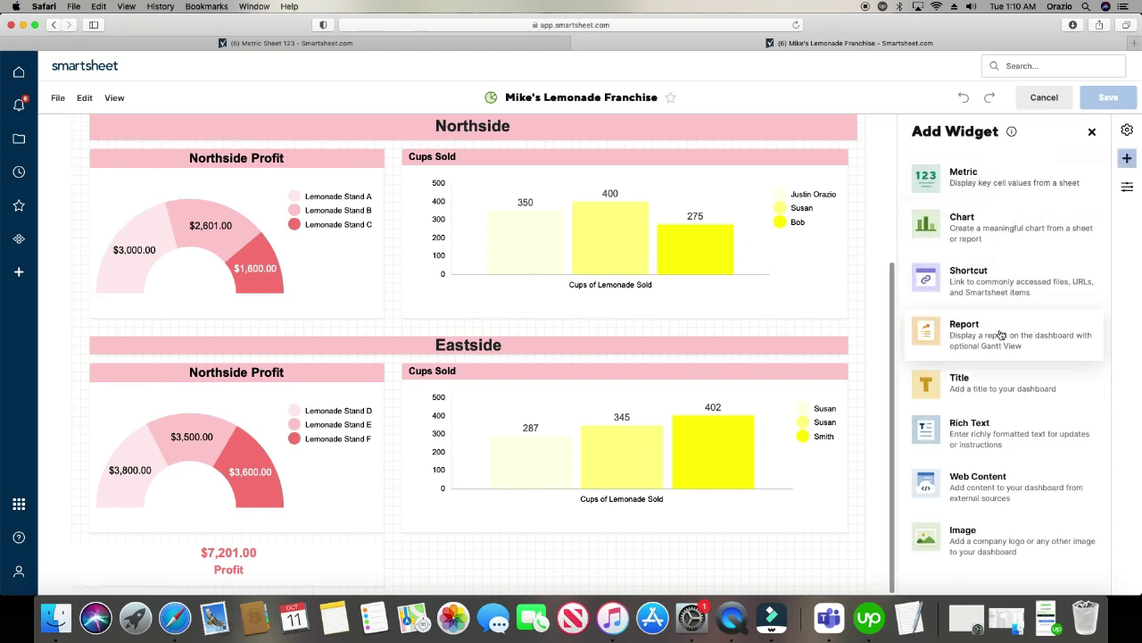
pyautogui.click(973, 231)
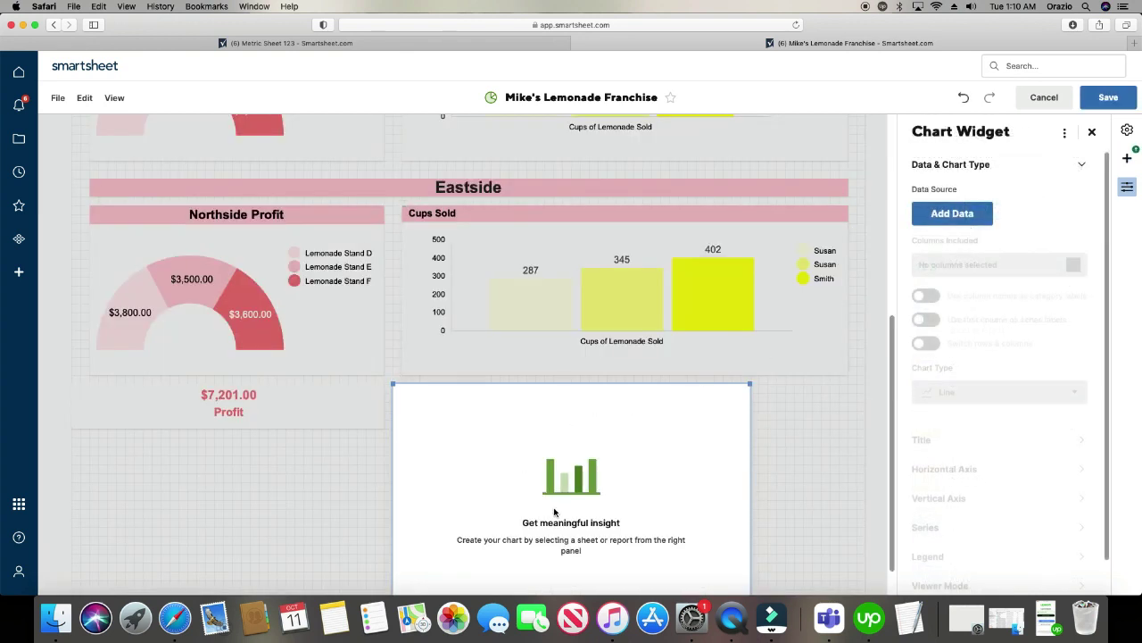
pyautogui.click(951, 220)
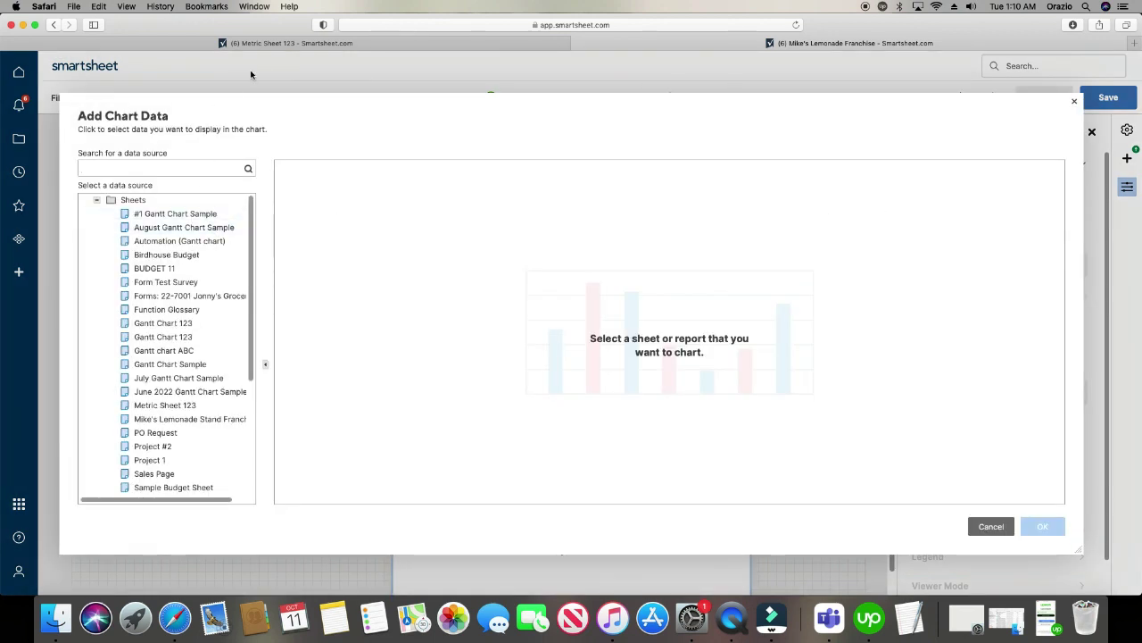
# - Look at the source sheet's name and data in Metric Sheet 123, returning to the chart data selection
pyautogui.click(275, 46)
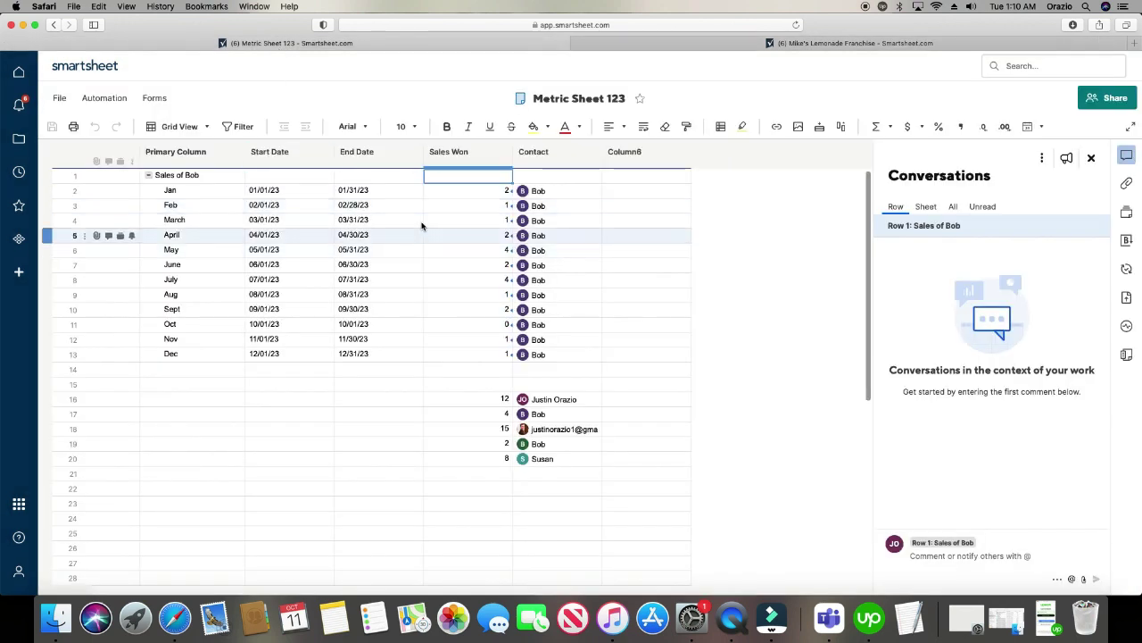
pyautogui.click(705, 44)
pyautogui.click(378, 45)
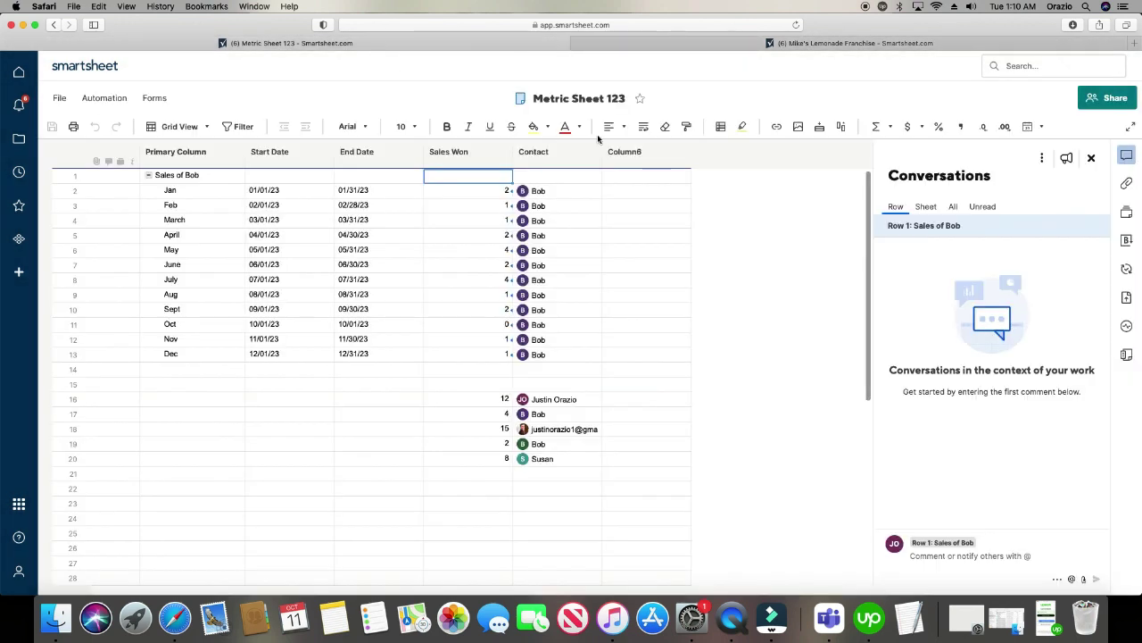
pyautogui.click(722, 44)
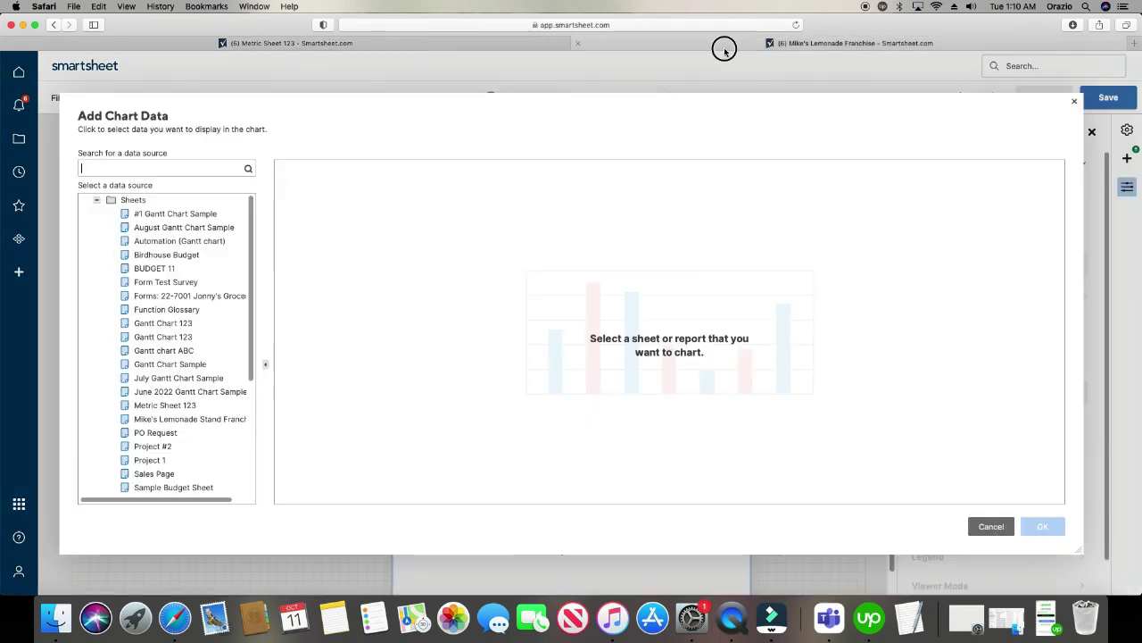
# - Search the data sources for "metric sheet 123" and select Metric Sheet 123
pyautogui.click(176, 166)
pyautogui.write('metric she')
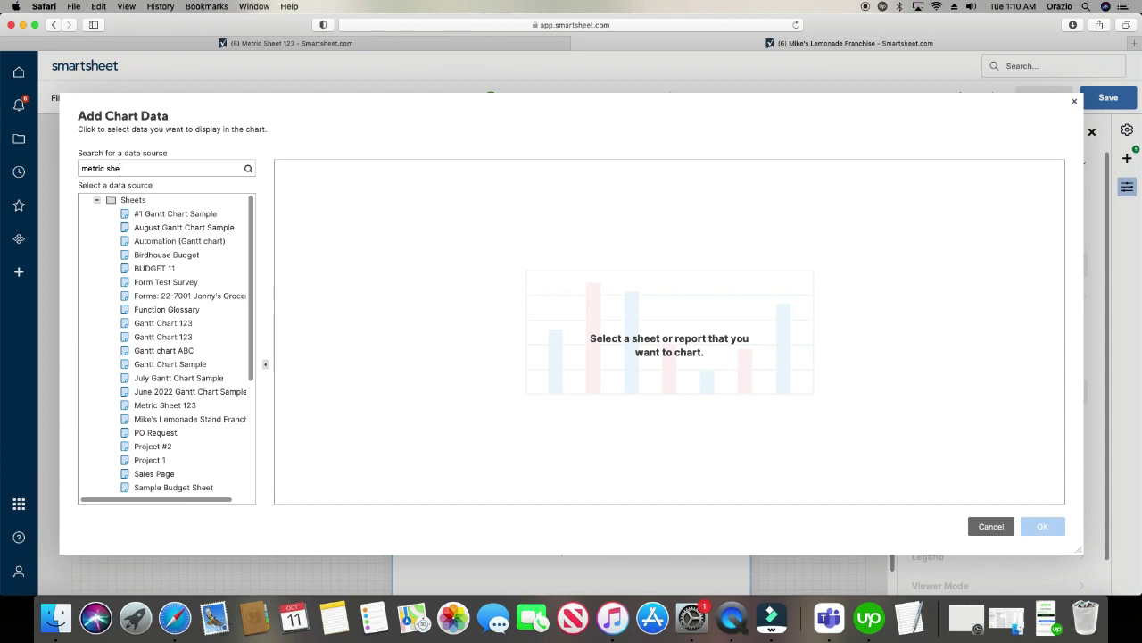
pyautogui.write('et 123')
pyautogui.click(248, 169)
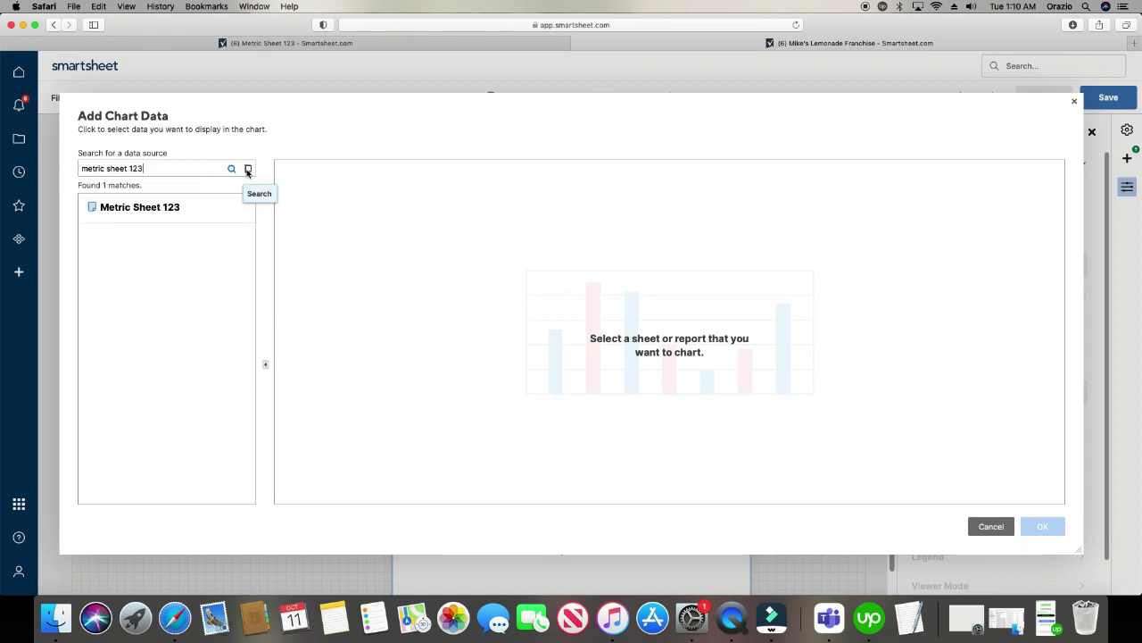
pyautogui.click(138, 208)
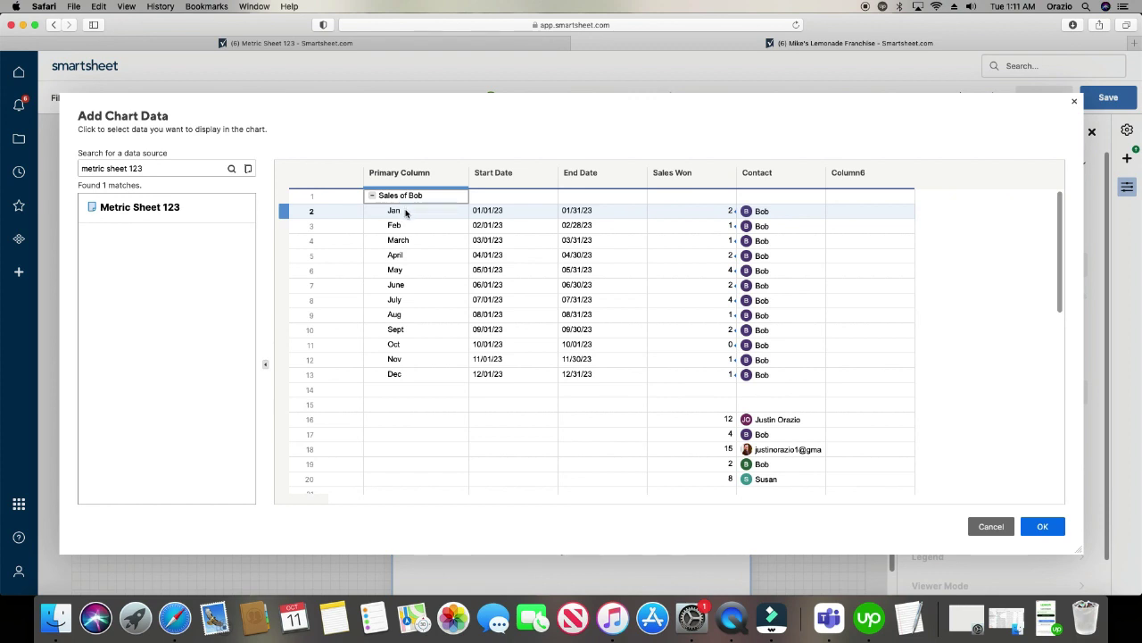
# - Use the Jan to Dec rows from Primary Column through Sales Won as the chart's data
pyautogui.moveTo(405, 212); pyautogui.dragTo(670, 272)
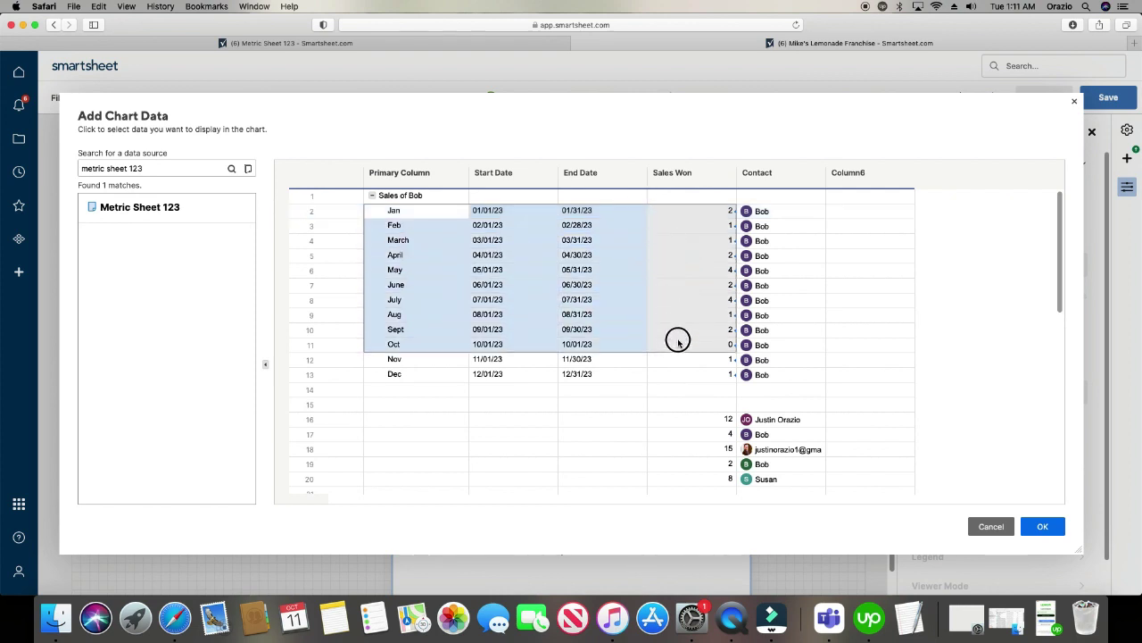
pyautogui.moveTo(677, 340); pyautogui.dragTo(677, 382)
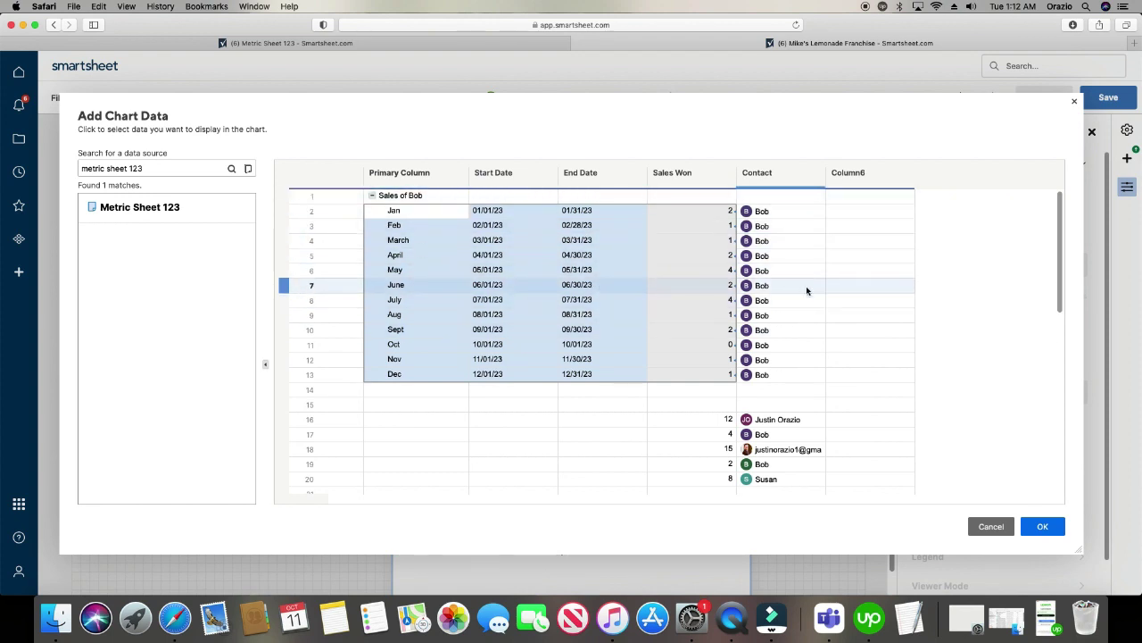
pyautogui.click(1043, 528)
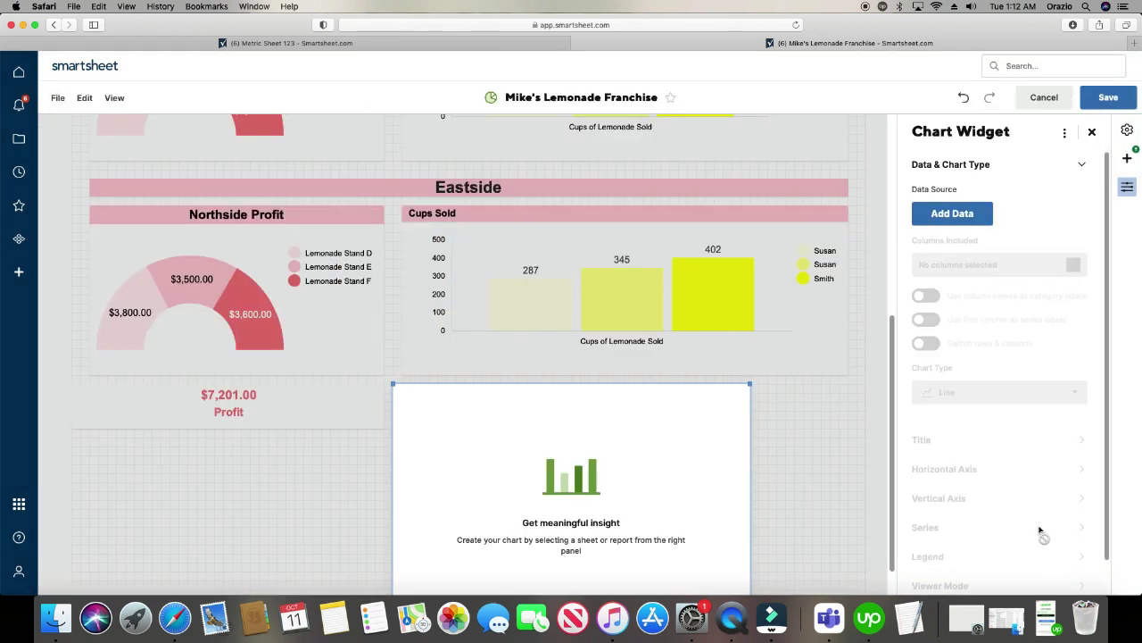
# - Limit the chart's included columns to Primary Column and Sales Won
pyautogui.scroll(-1, 842, 473)
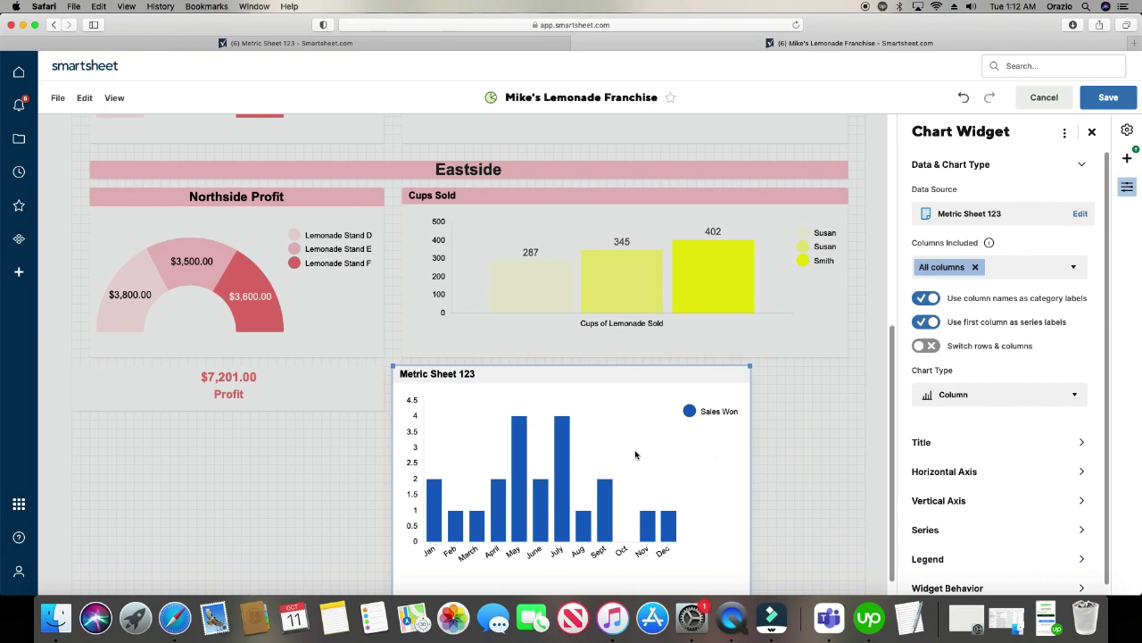
pyautogui.click(1009, 272)
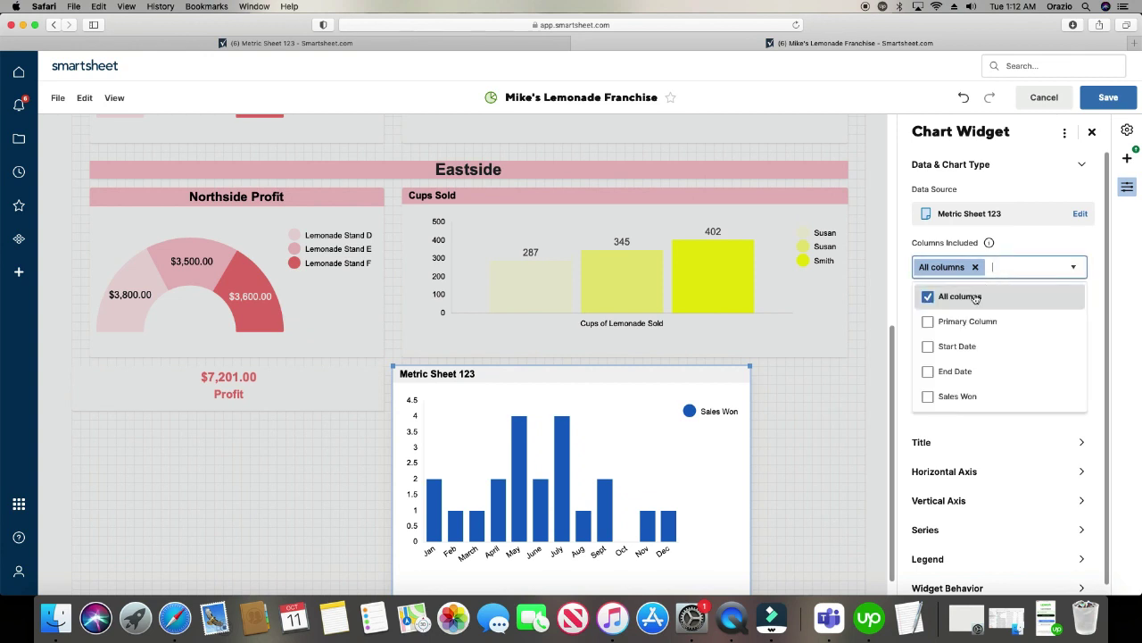
pyautogui.click(929, 323)
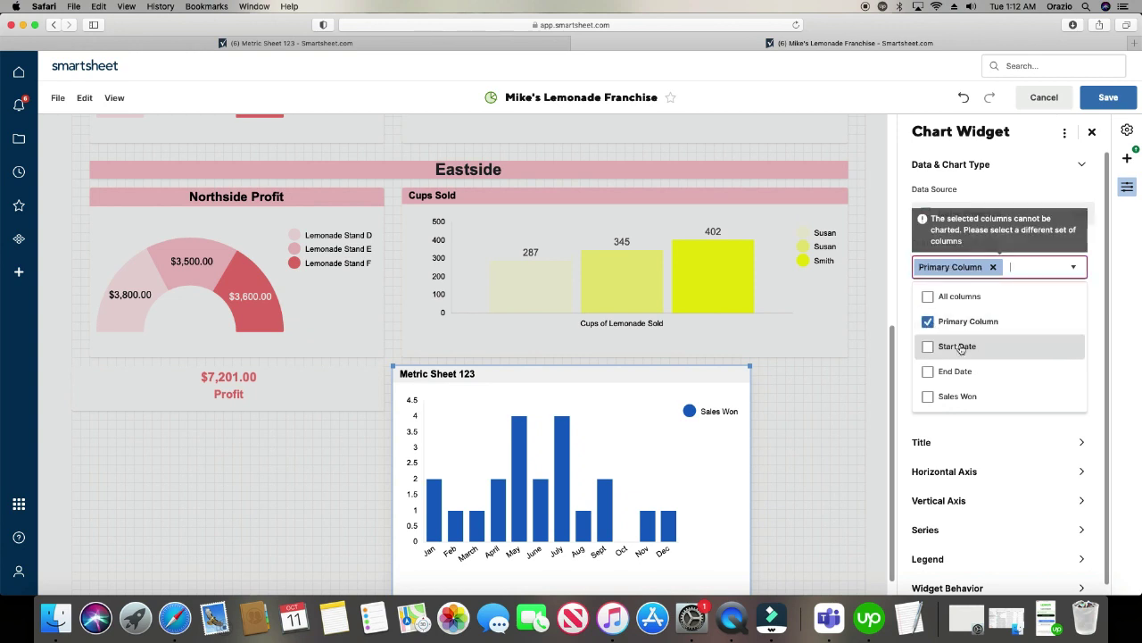
pyautogui.click(934, 403)
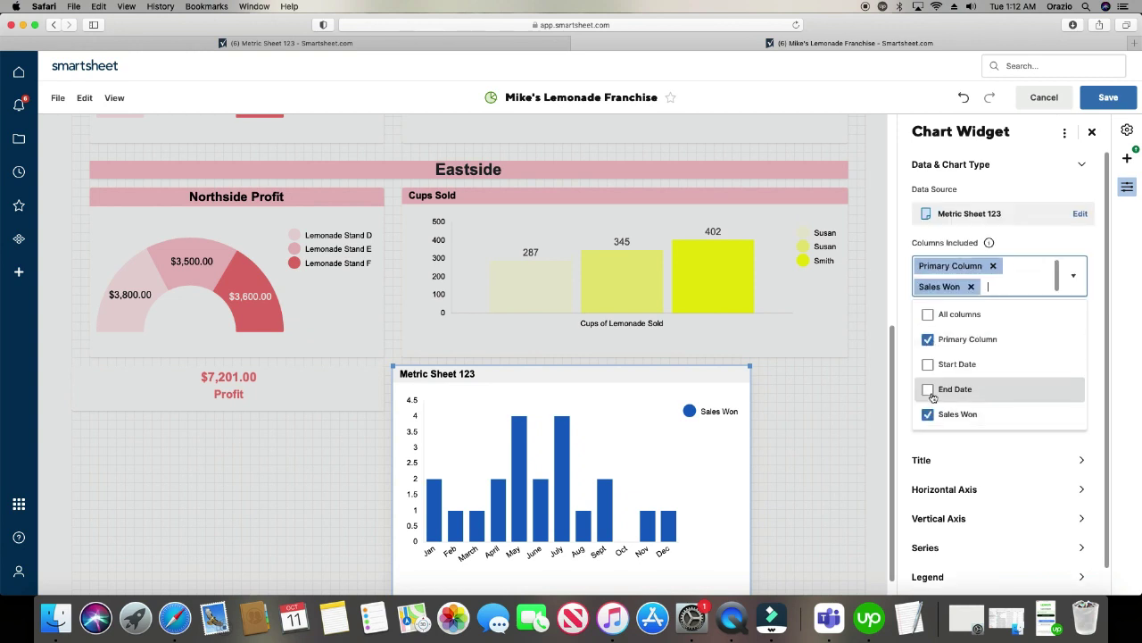
pyautogui.click(903, 383)
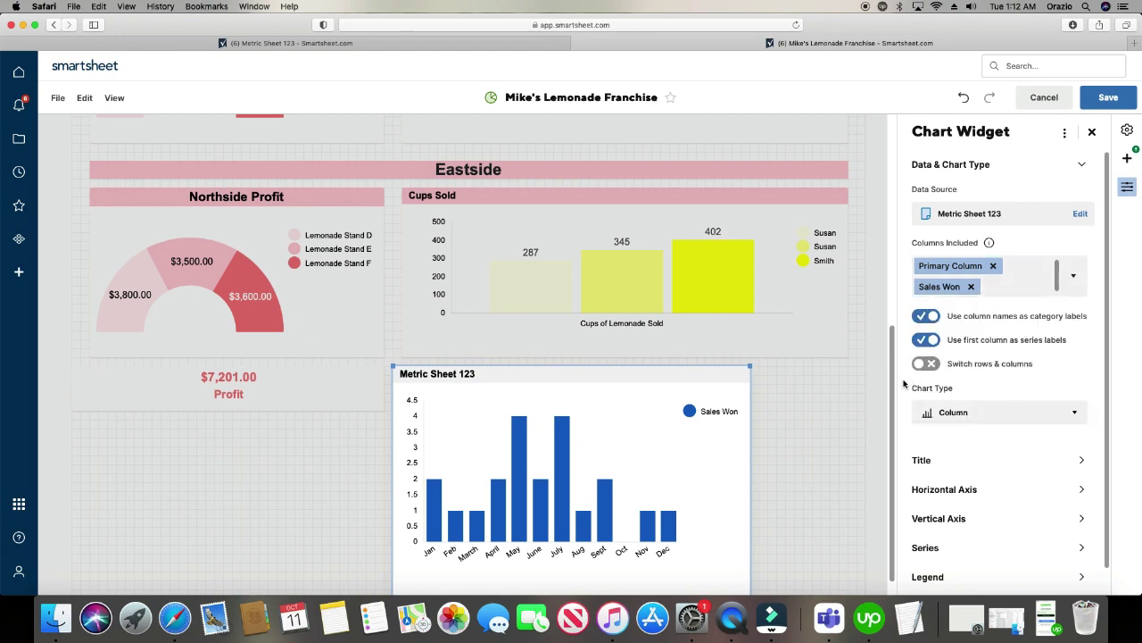
# - Try toggling the category label, series label and switch rows & columns options, restoring each setting
pyautogui.click(933, 323)
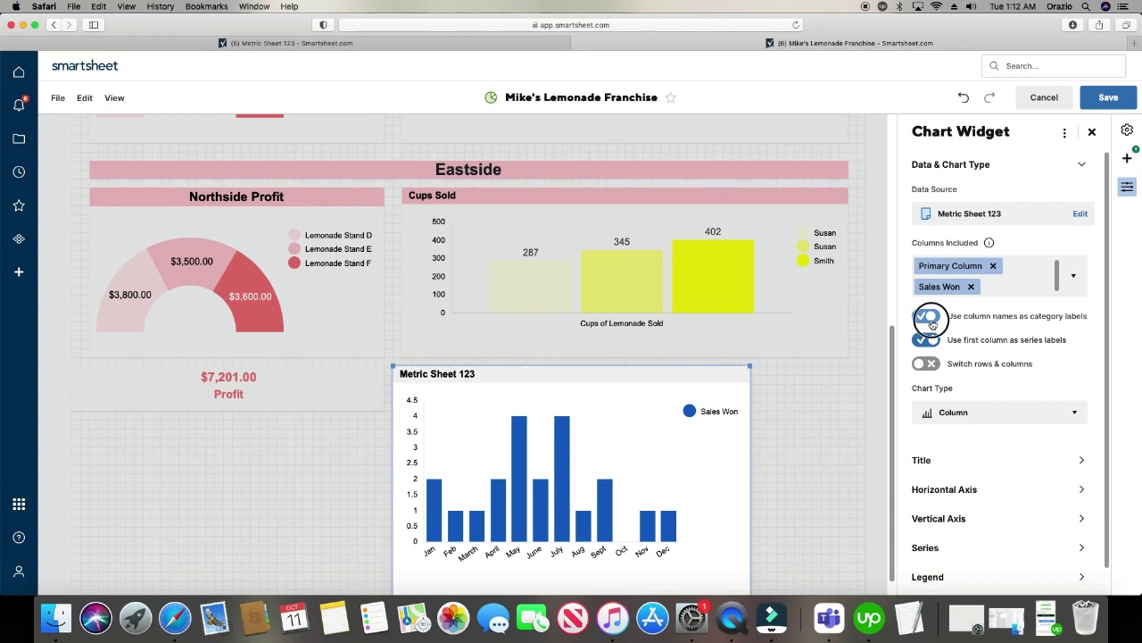
pyautogui.click(933, 323)
pyautogui.click(932, 323)
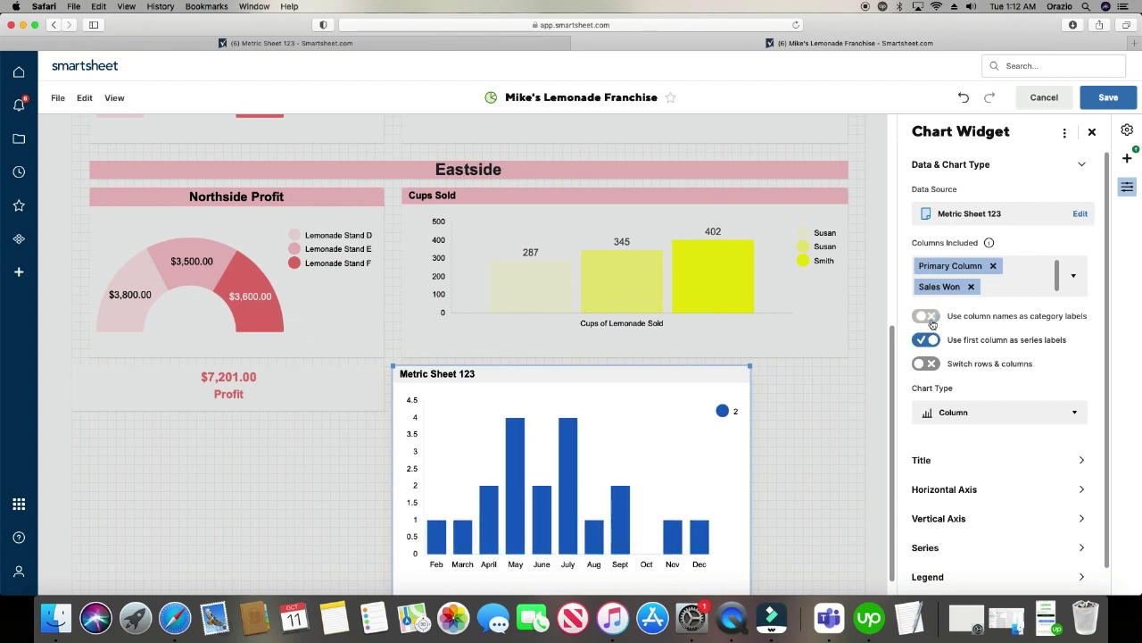
pyautogui.click(932, 323)
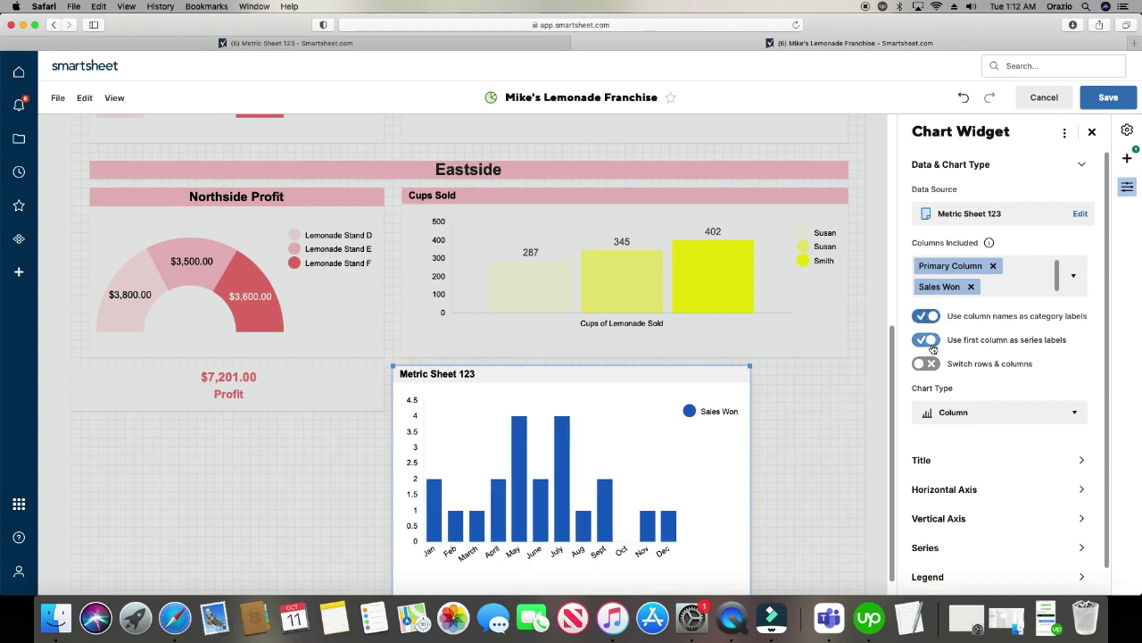
pyautogui.click(933, 343)
pyautogui.click(933, 343)
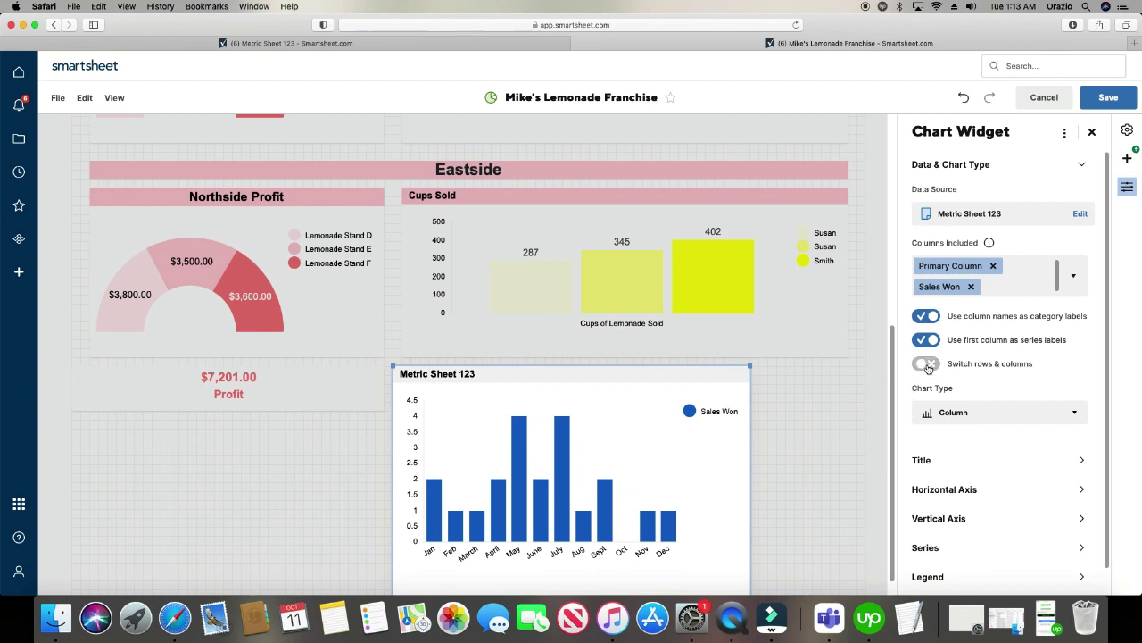
pyautogui.click(928, 365)
pyautogui.click(928, 365)
# - Try the Line, Smooth Line and Stepped Line chart types on the Metric Sheet 123 chart
pyautogui.scroll(-1, 932, 370)
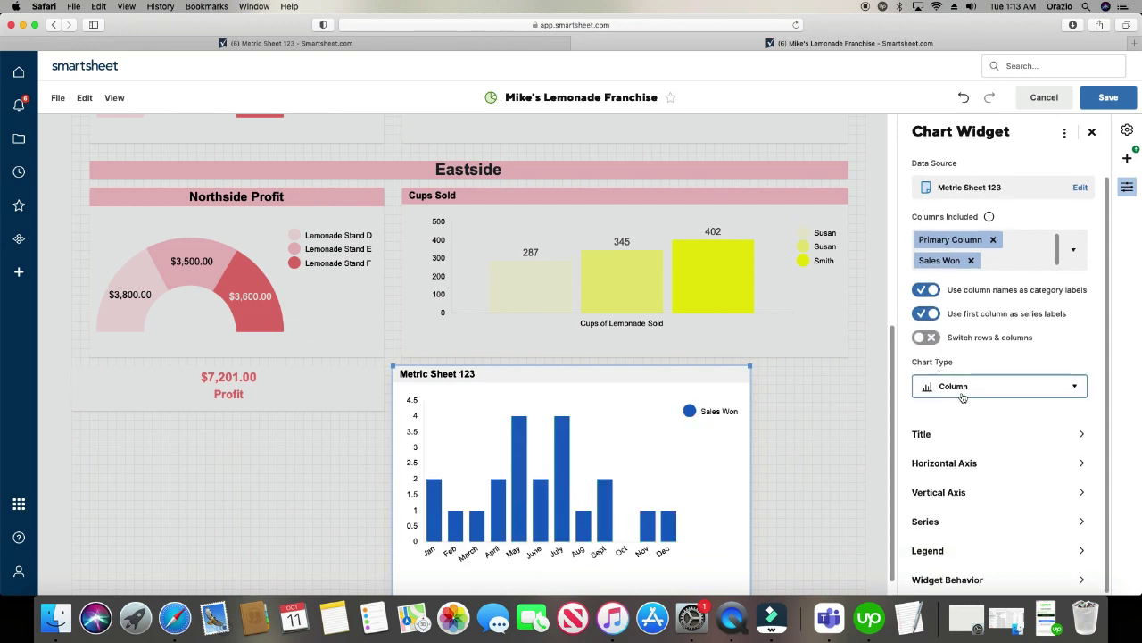
pyautogui.click(982, 389)
pyautogui.scroll(-2, 989, 403)
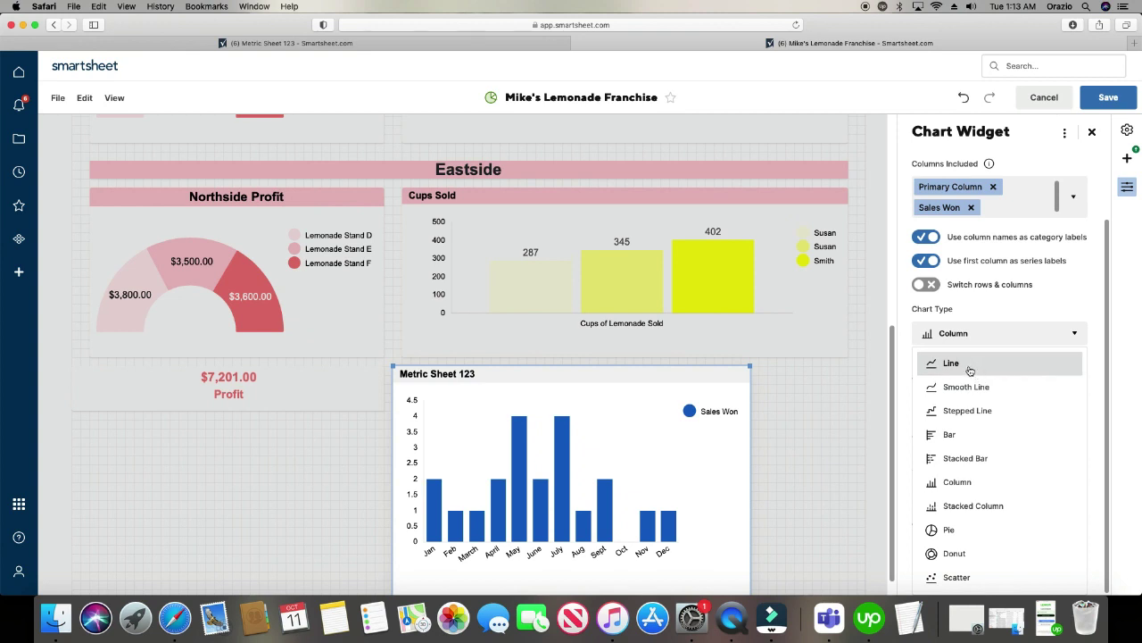
pyautogui.click(971, 366)
pyautogui.click(969, 386)
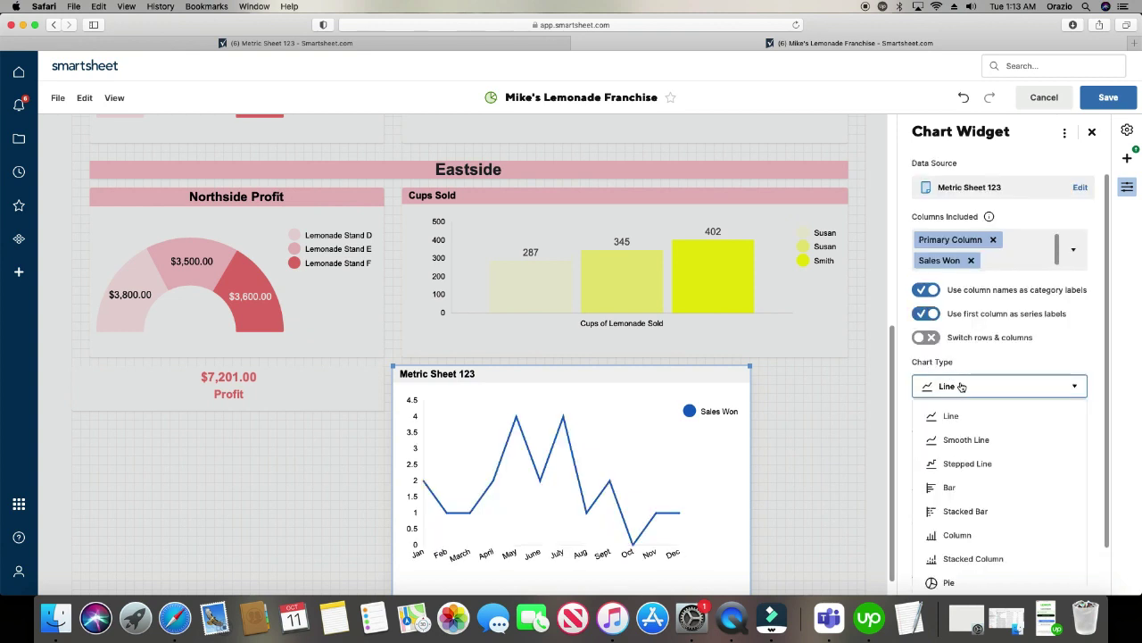
pyautogui.click(974, 441)
pyautogui.click(974, 387)
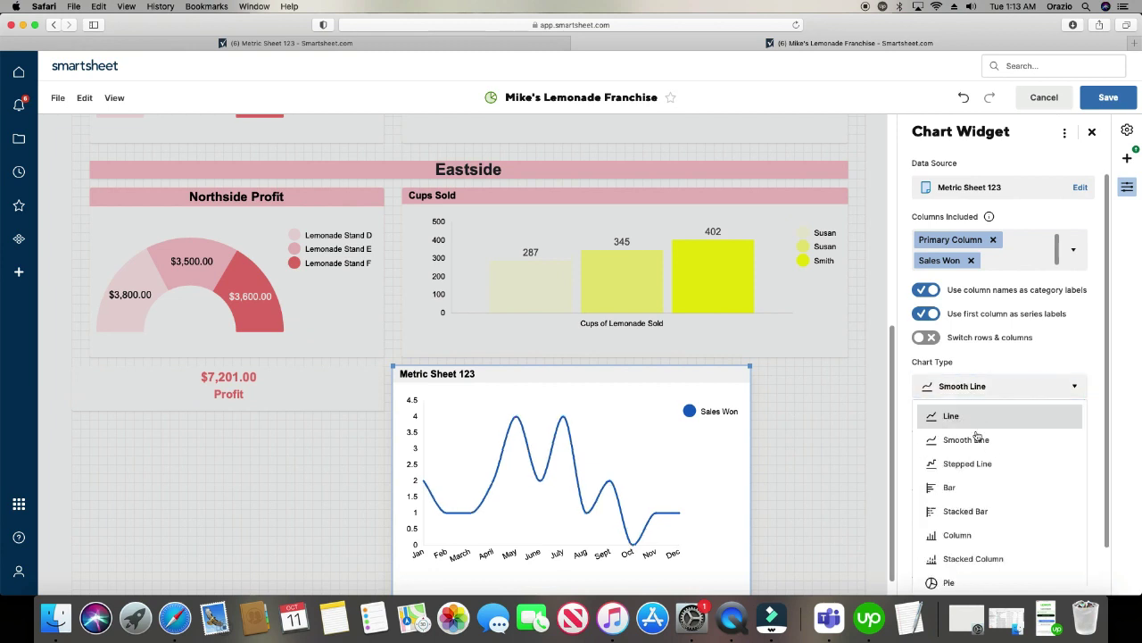
pyautogui.click(971, 464)
# - Change the Metric Sheet 123 chart's type to Bar
pyautogui.click(976, 387)
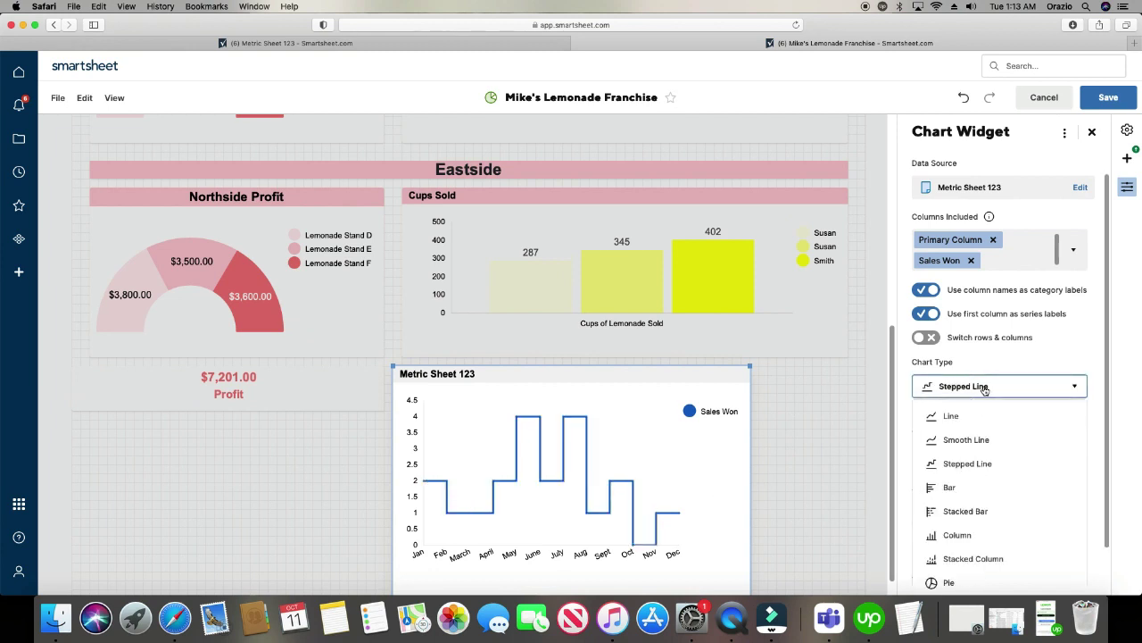
pyautogui.click(971, 487)
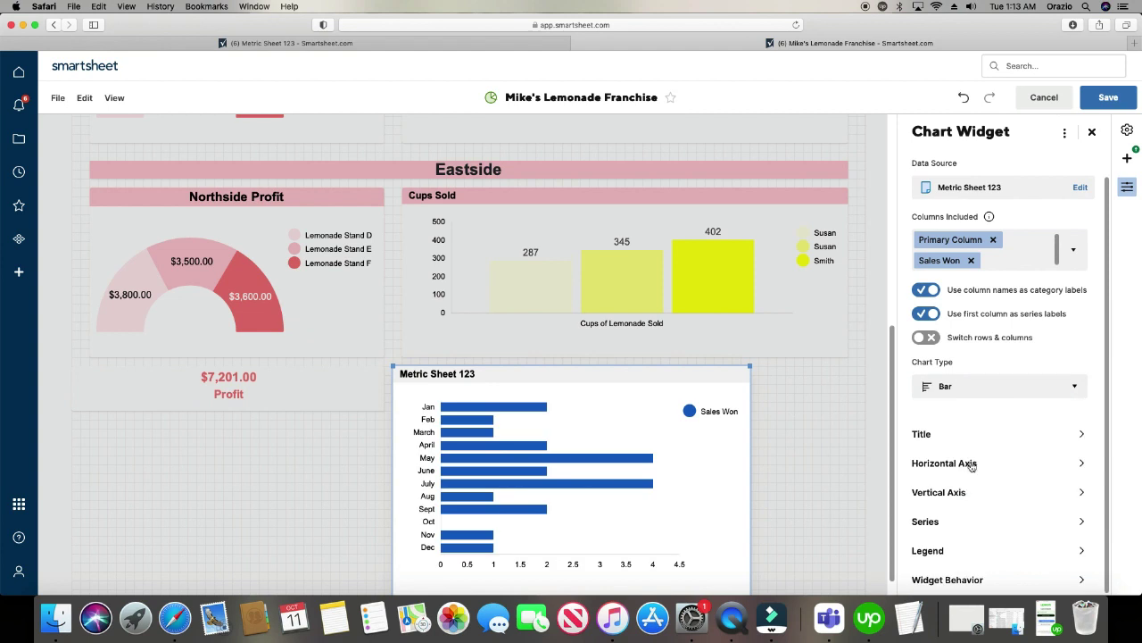
# - Try the Stacked Bar, Column and Stacked Column chart types on the Metric Sheet 123 chart
pyautogui.click(977, 388)
pyautogui.click(981, 514)
pyautogui.click(977, 386)
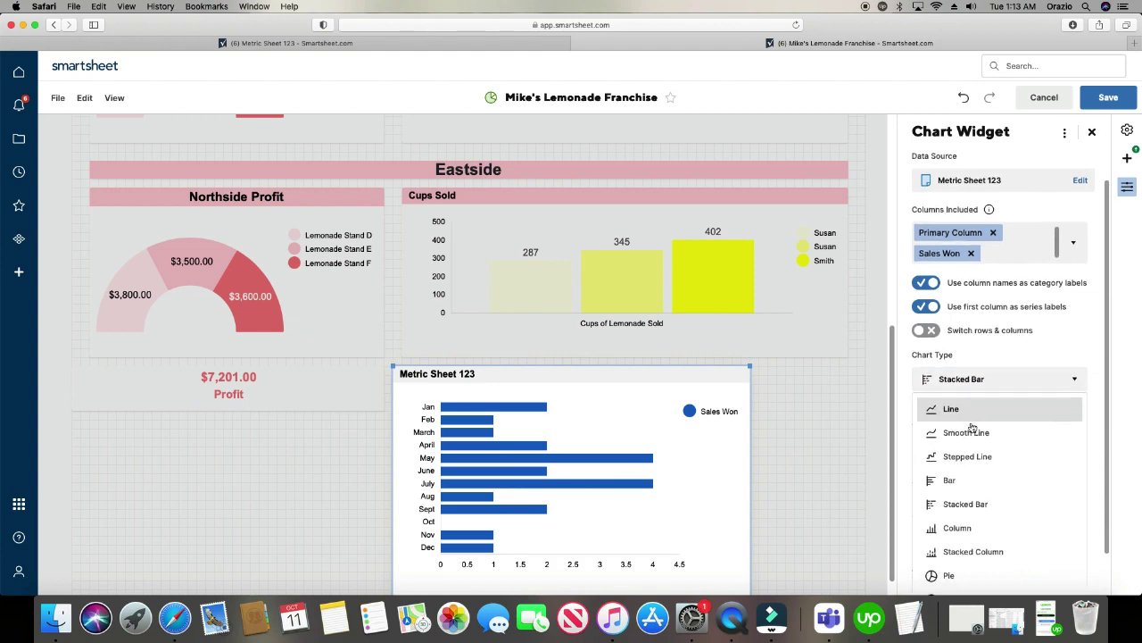
pyautogui.scroll(-2, 972, 430)
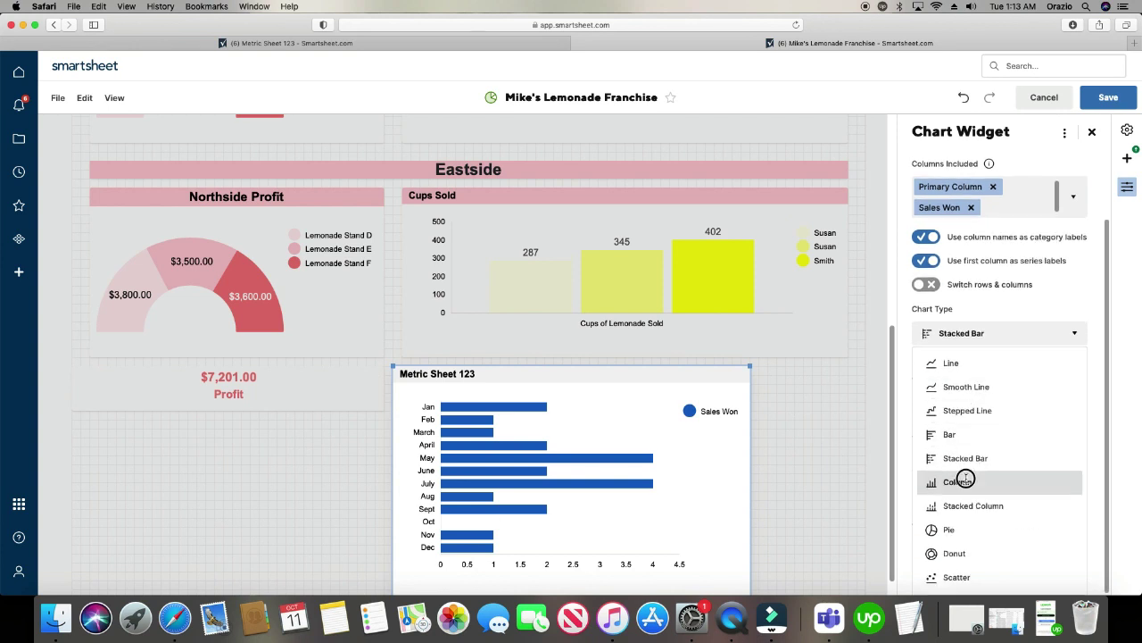
pyautogui.click(964, 480)
pyautogui.click(988, 386)
pyautogui.scroll(-2, 984, 436)
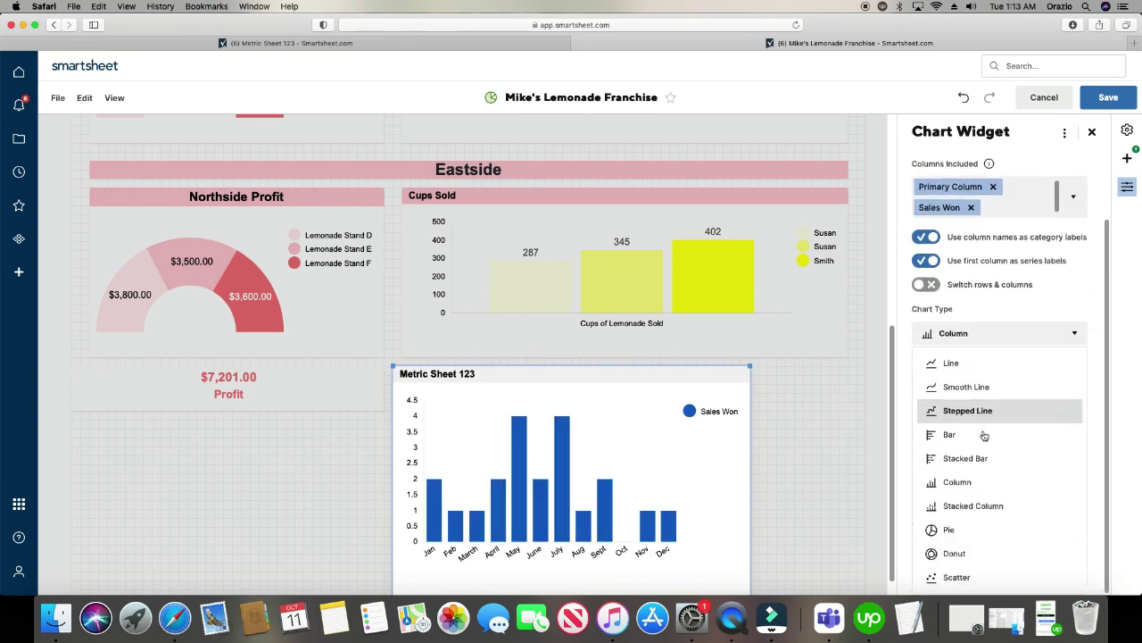
pyautogui.click(989, 507)
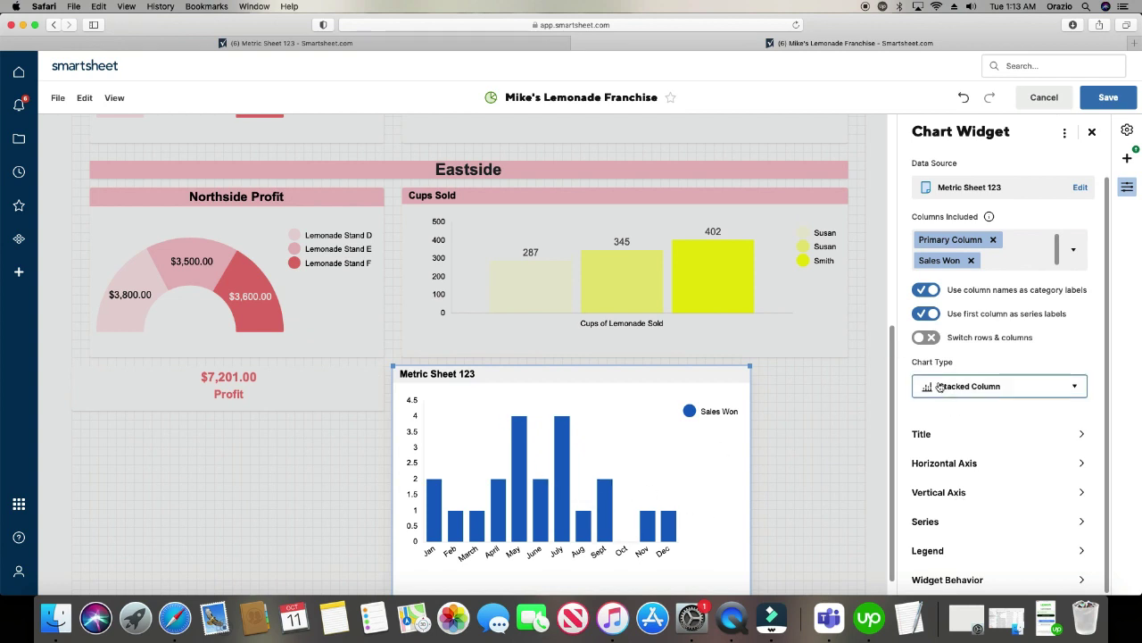
# - Try the Pie, Donut and Scatter chart types on the Metric Sheet 123 chart
pyautogui.click(990, 385)
pyautogui.scroll(-1, 977, 463)
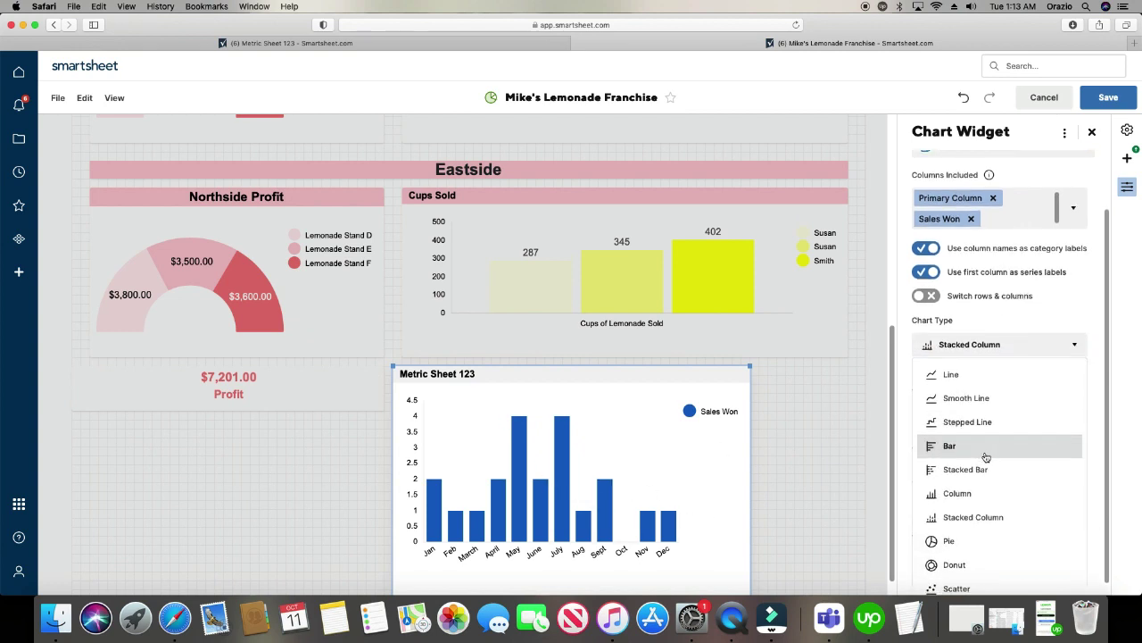
pyautogui.scroll(-1, 982, 460)
pyautogui.click(962, 532)
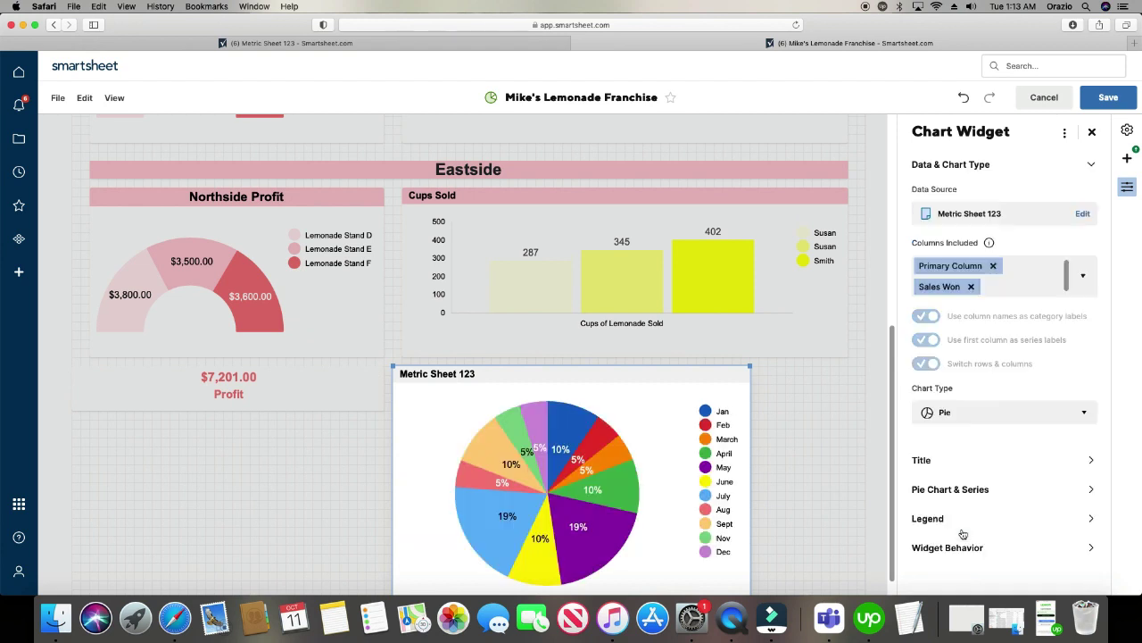
pyautogui.click(970, 412)
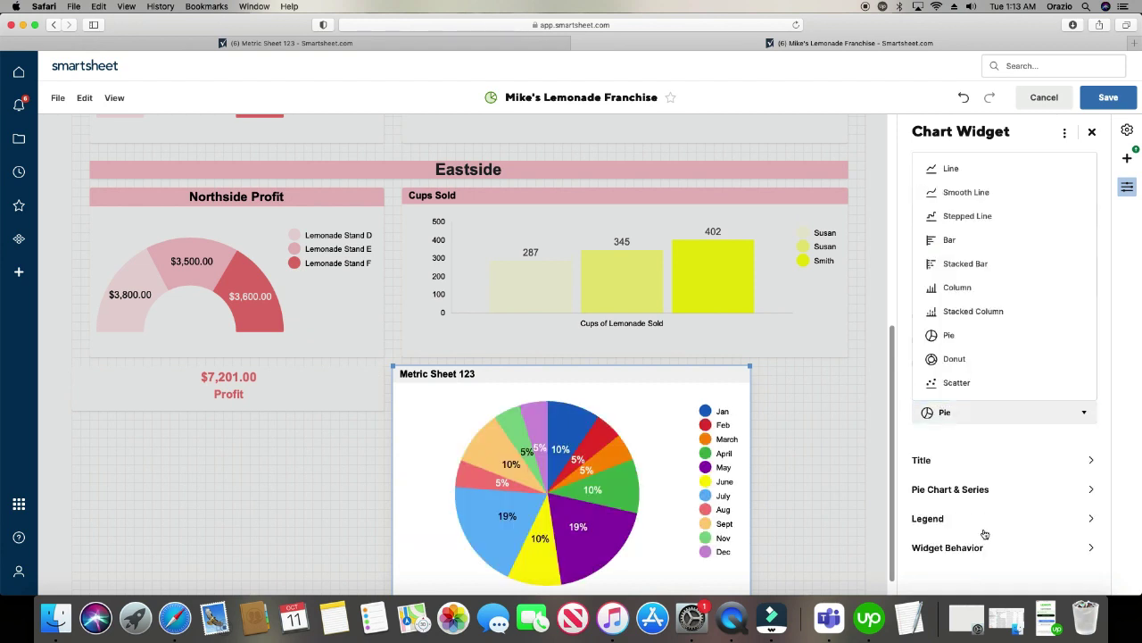
pyautogui.click(972, 359)
pyautogui.click(971, 412)
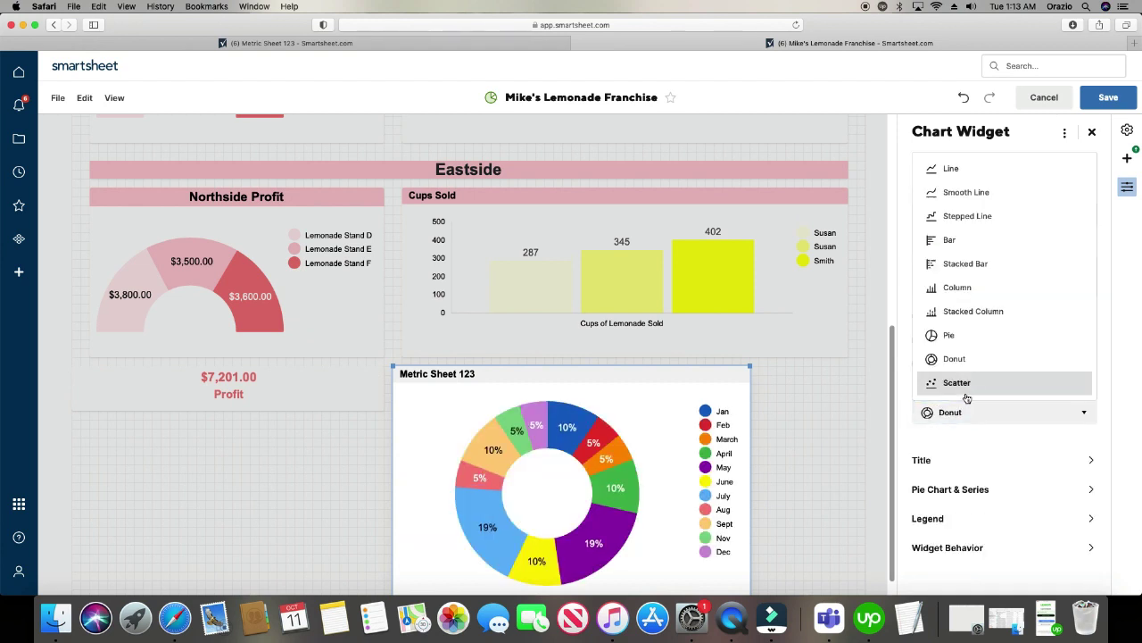
pyautogui.click(971, 384)
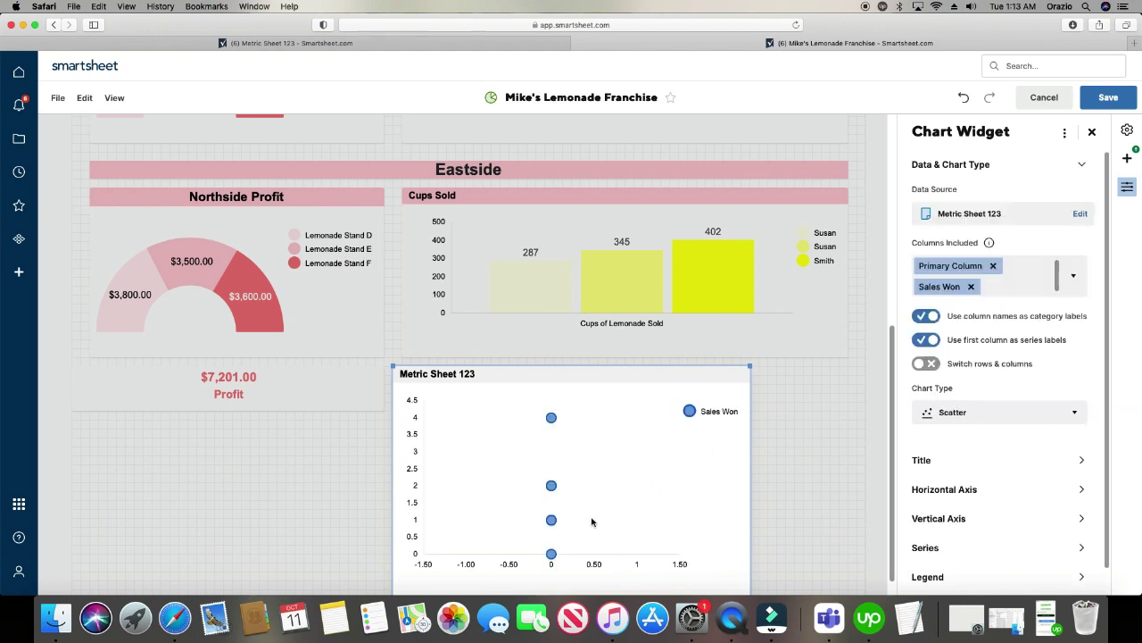
# - Change the Metric Sheet 123 chart's type to Line
pyautogui.click(960, 413)
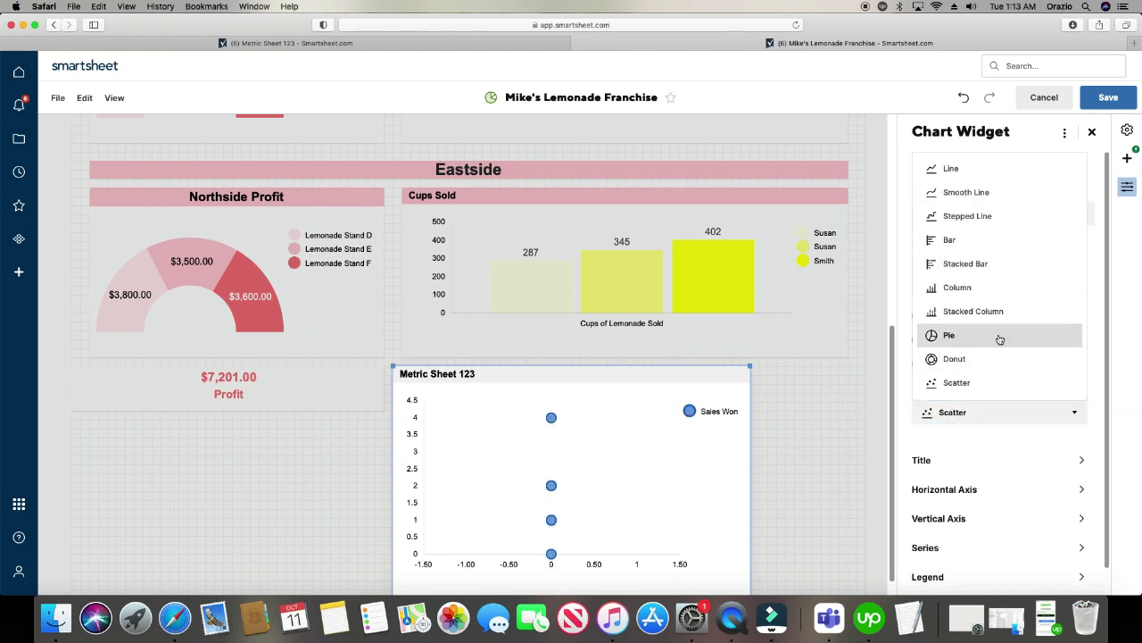
pyautogui.click(956, 169)
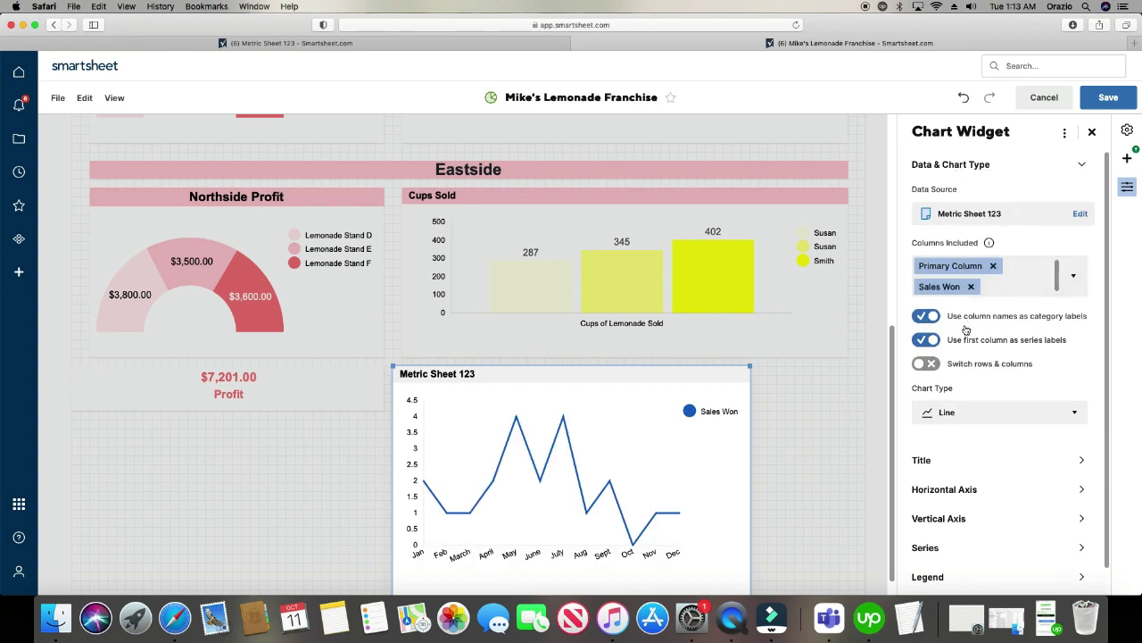
# - Replace the chart widget's title with "Line Graph Sample"
pyautogui.click(925, 464)
pyautogui.click(999, 254)
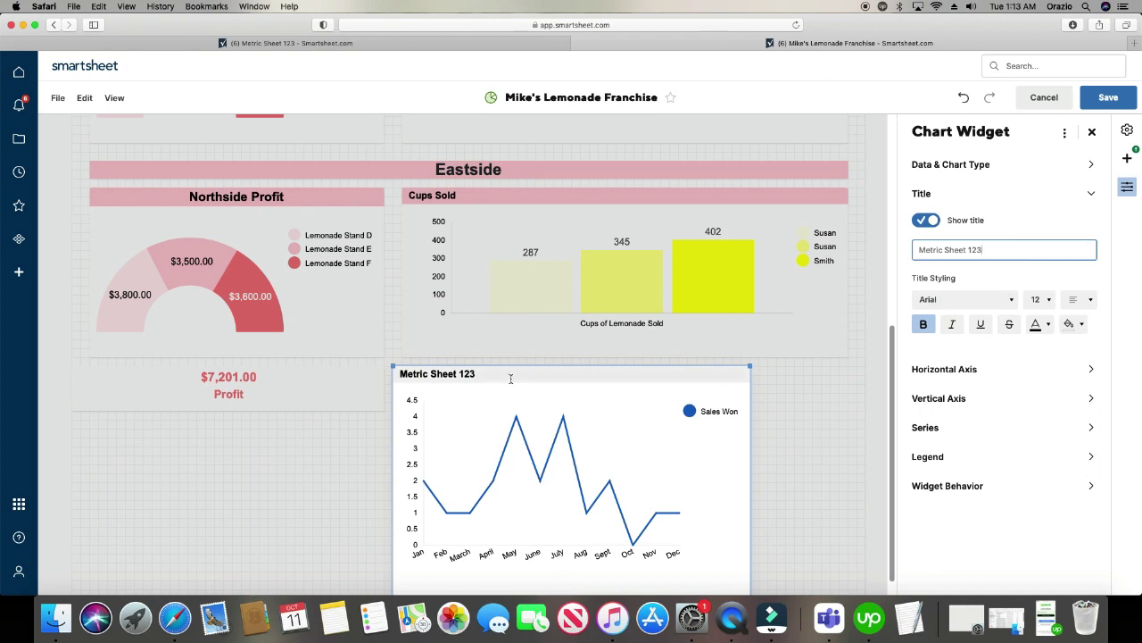
pyautogui.click(462, 374)
pyautogui.moveTo(475, 374); pyautogui.dragTo(400, 373)
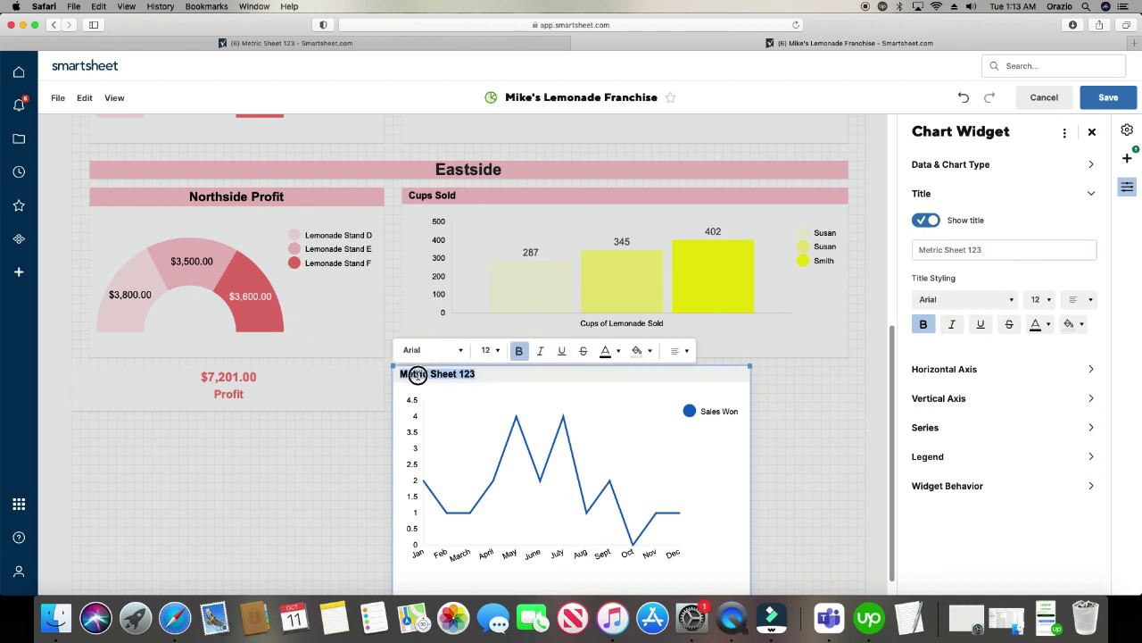
pyautogui.click(994, 252)
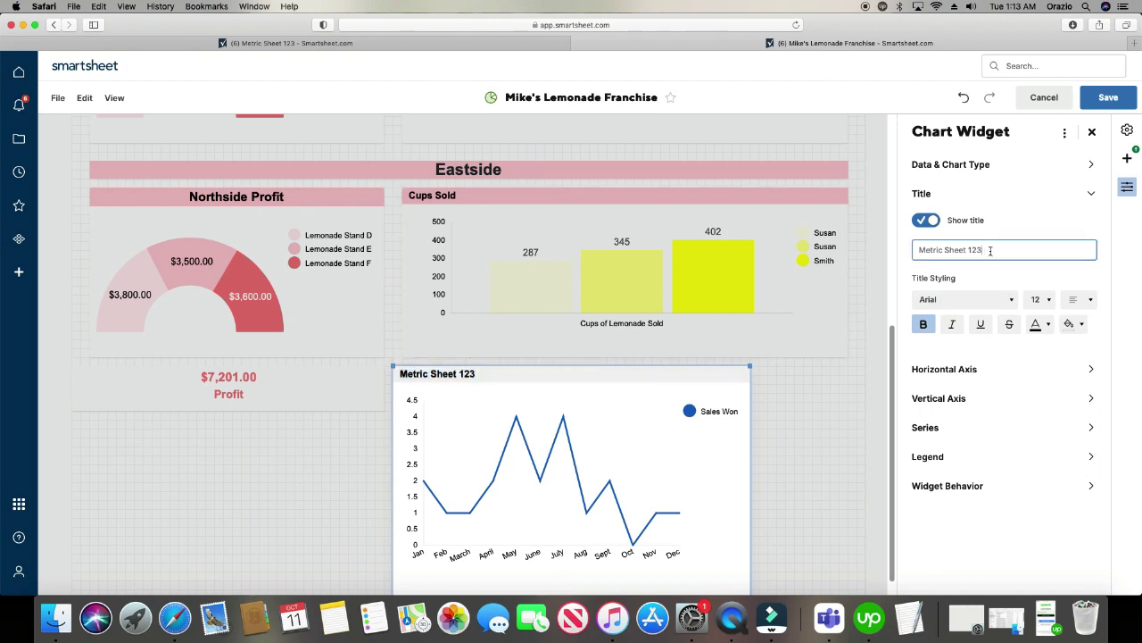
pyautogui.hotkey('alt', 'shift', 'Left')
pyautogui.hotkey('alt', 'shift', 'Left')
pyautogui.hotkey('alt', 'shift', 'Left')
pyautogui.write('Line Gra')
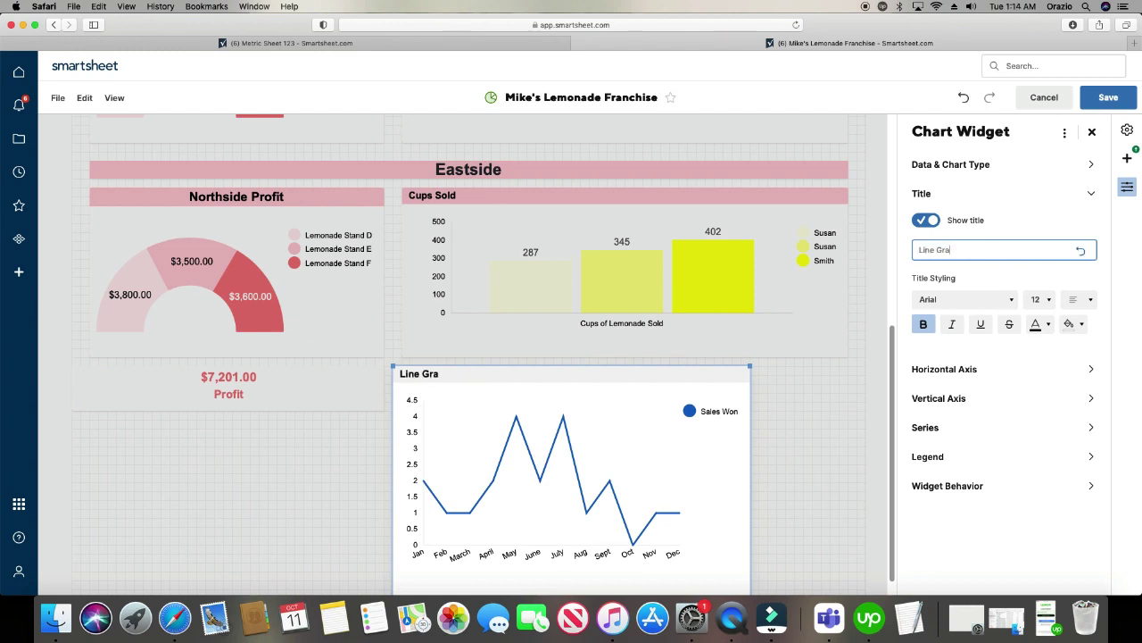
pyautogui.write('ph Sample')
# - Style the chart title with centered alignment, black text and a light blue background, keeping the Arial font
pyautogui.click(1077, 302)
pyautogui.click(1075, 342)
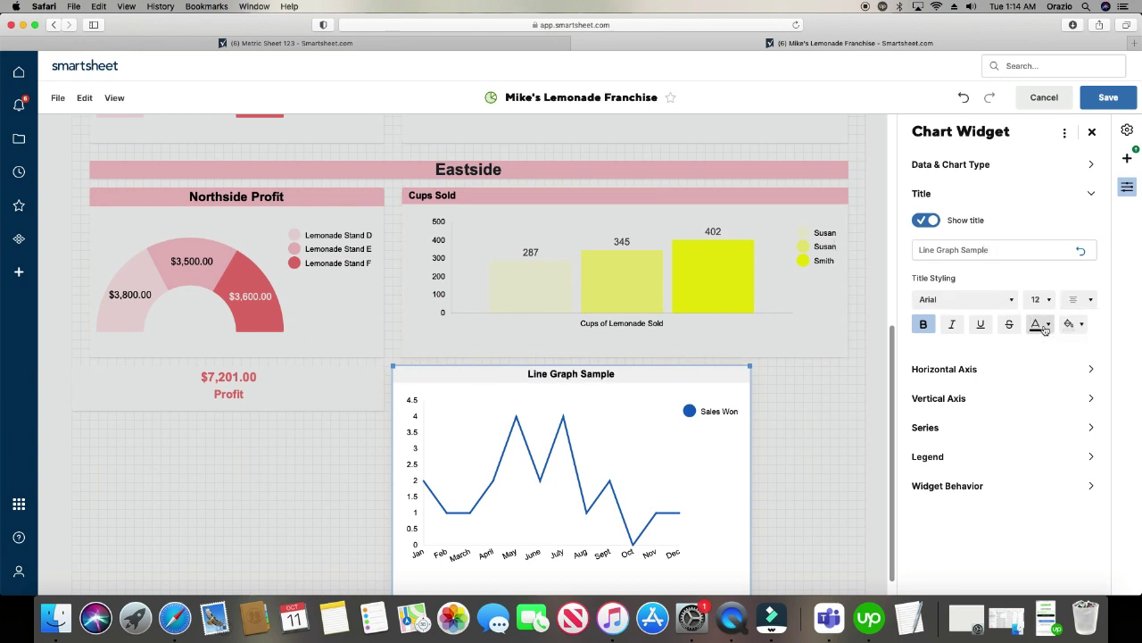
pyautogui.click(1048, 325)
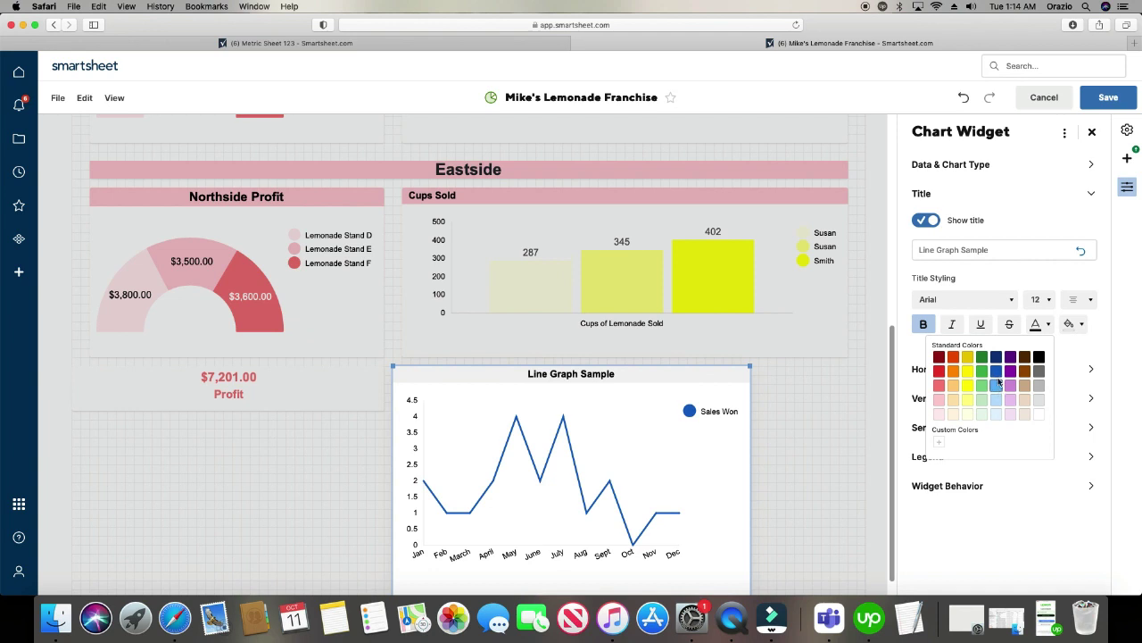
pyautogui.click(1038, 357)
pyautogui.click(1072, 327)
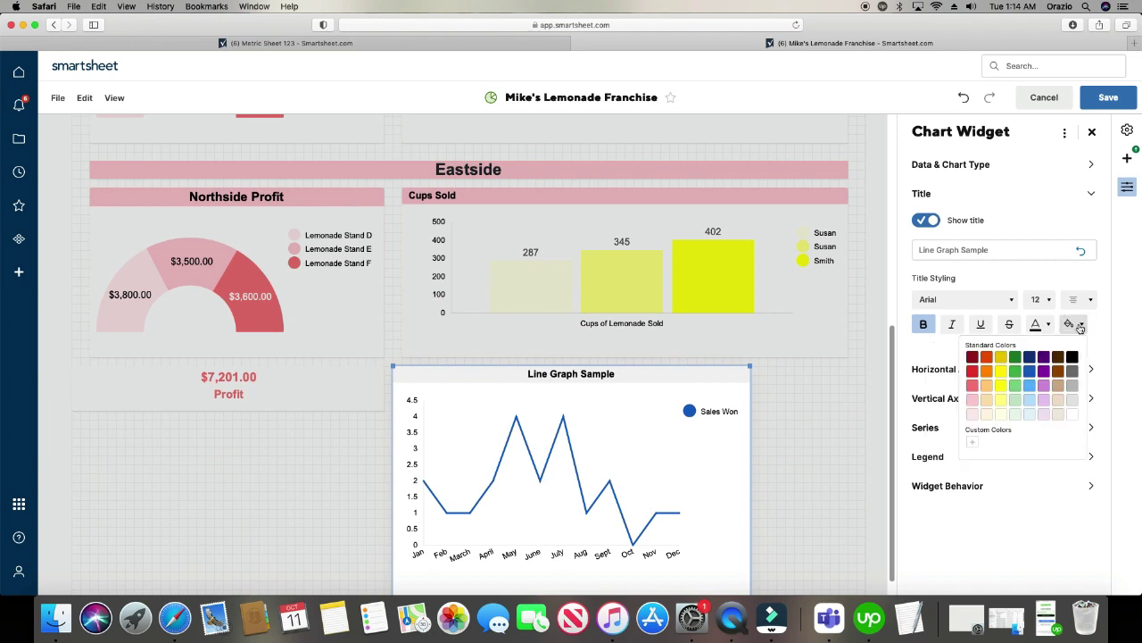
pyautogui.click(1028, 389)
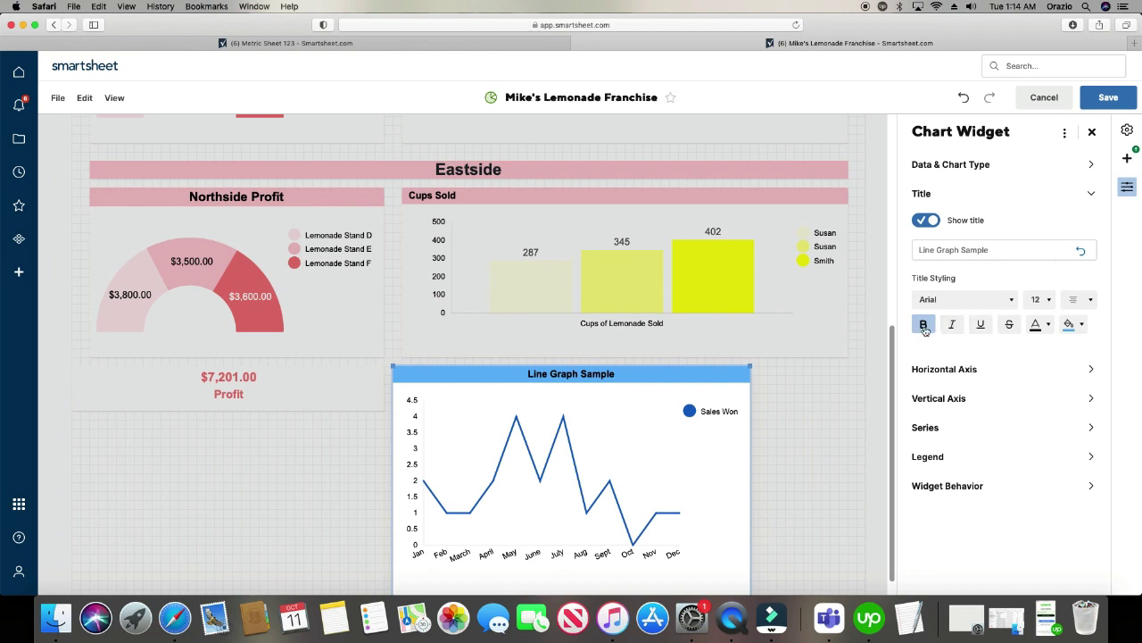
pyautogui.click(1011, 303)
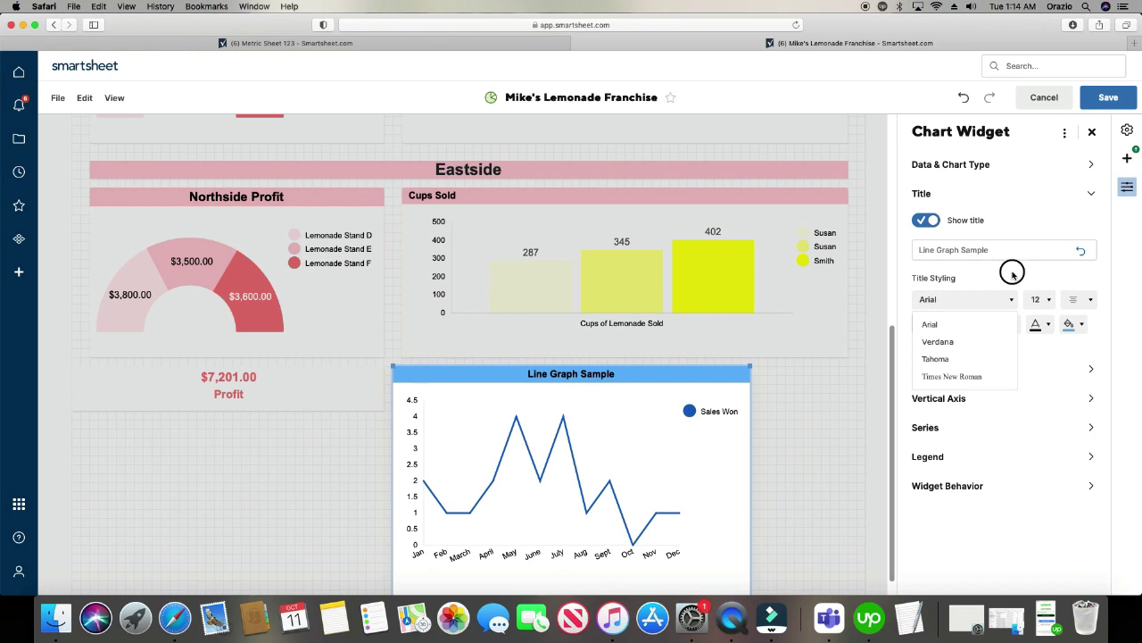
pyautogui.click(1007, 301)
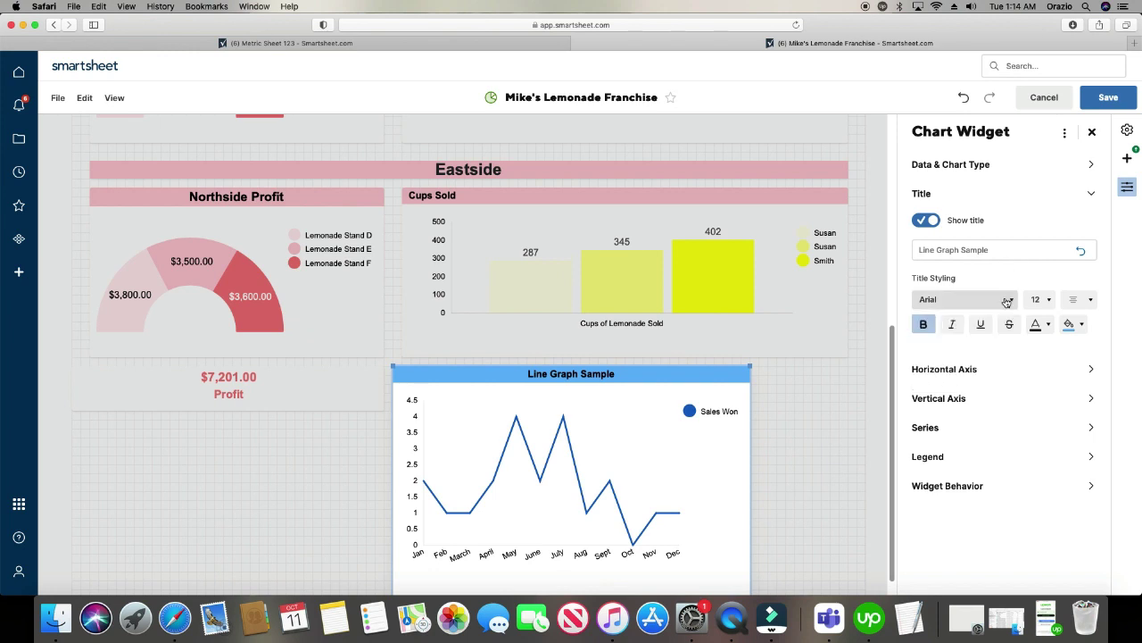
# - Title the chart's horizontal axis "Months" and show its tick mark lines
pyautogui.click(939, 371)
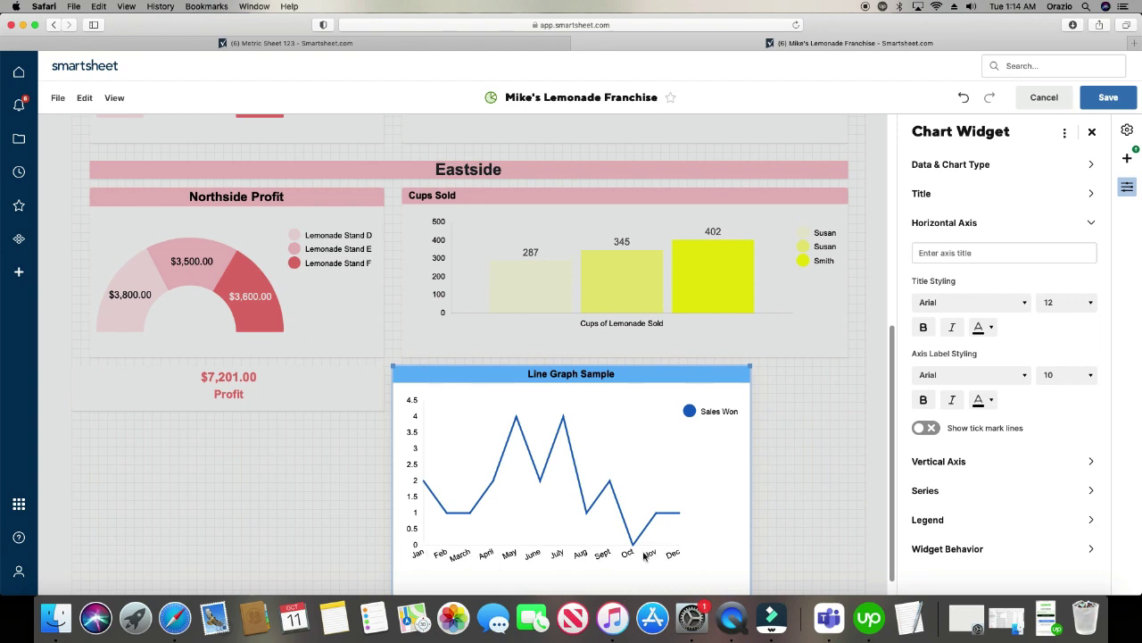
pyautogui.click(1004, 253)
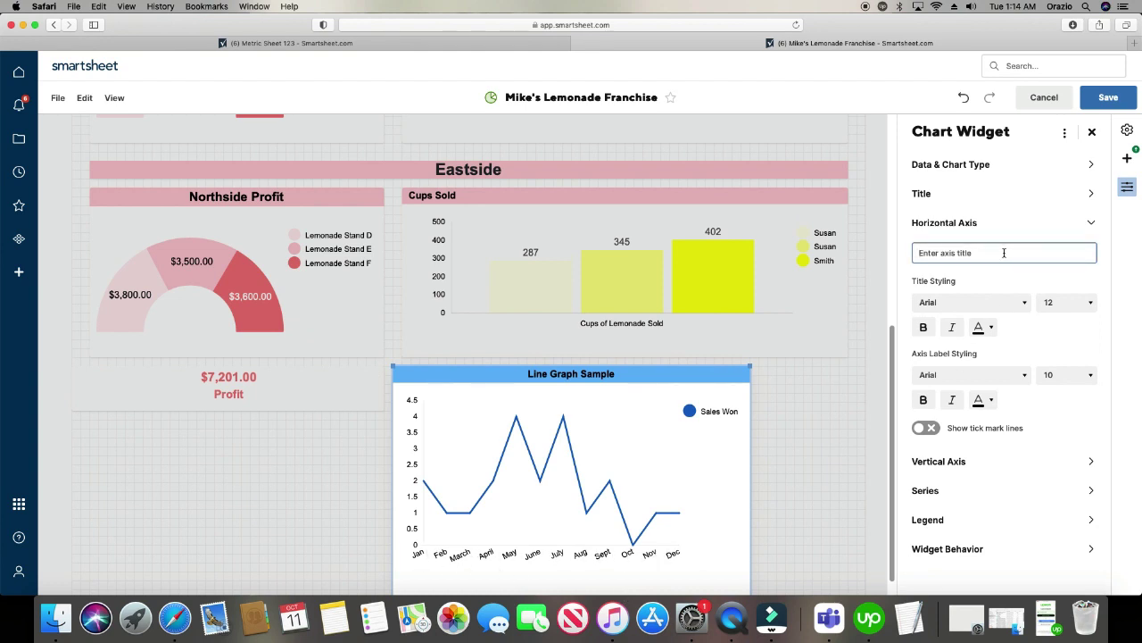
pyautogui.write('Months')
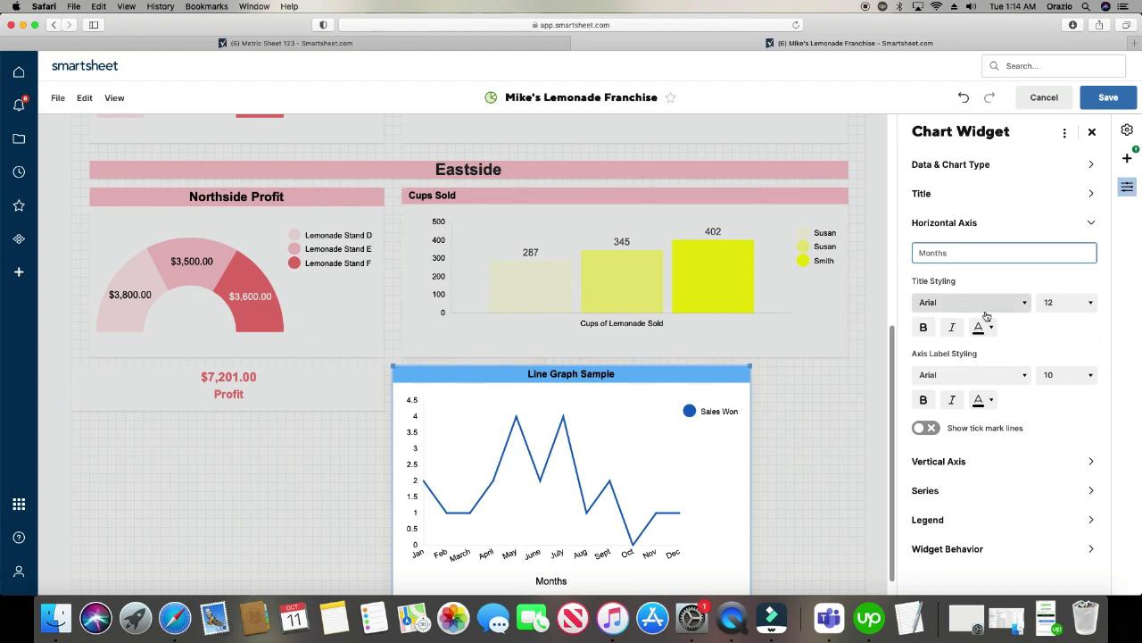
pyautogui.click(927, 429)
pyautogui.click(928, 429)
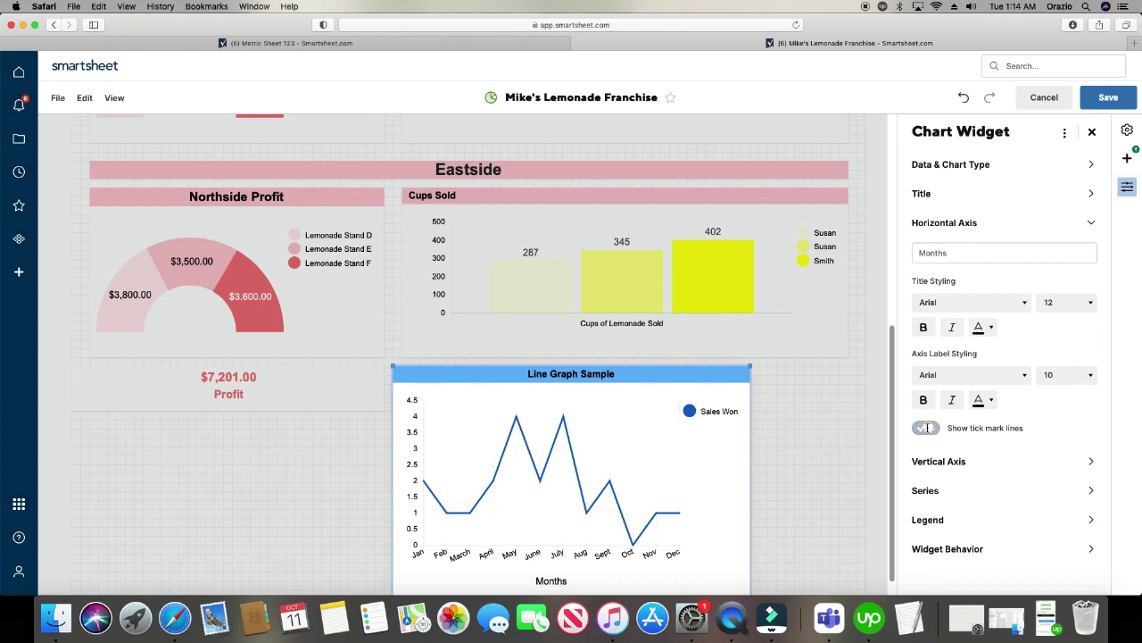
pyautogui.click(928, 429)
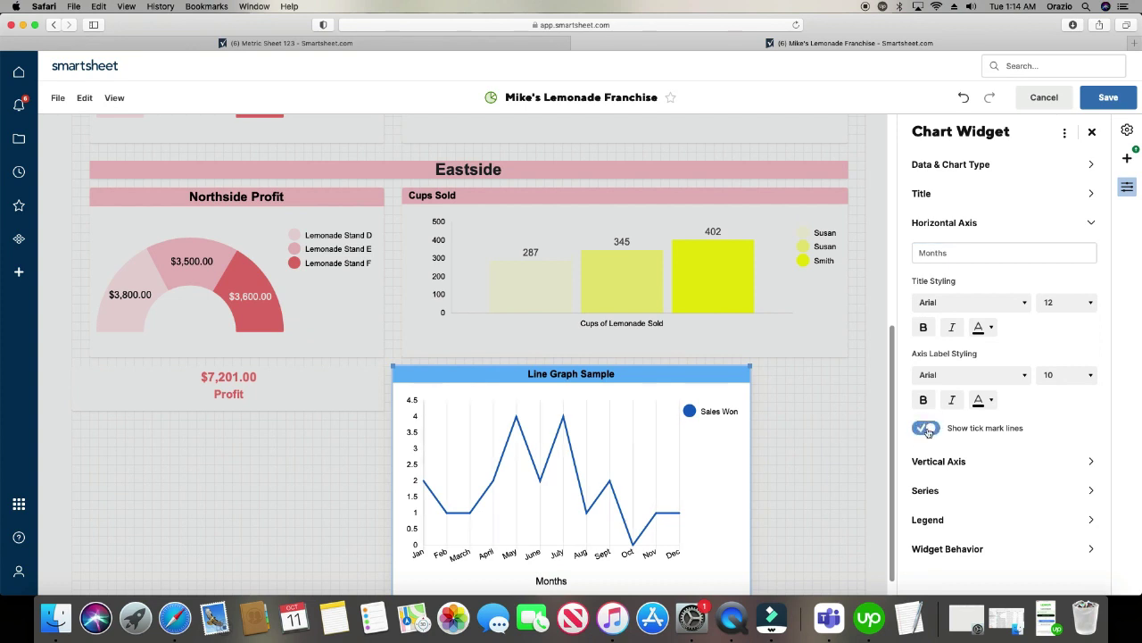
# - Title the chart's vertical axis "# of Sales Won" and show its tick mark lines, leaving scale to data values off
pyautogui.click(935, 461)
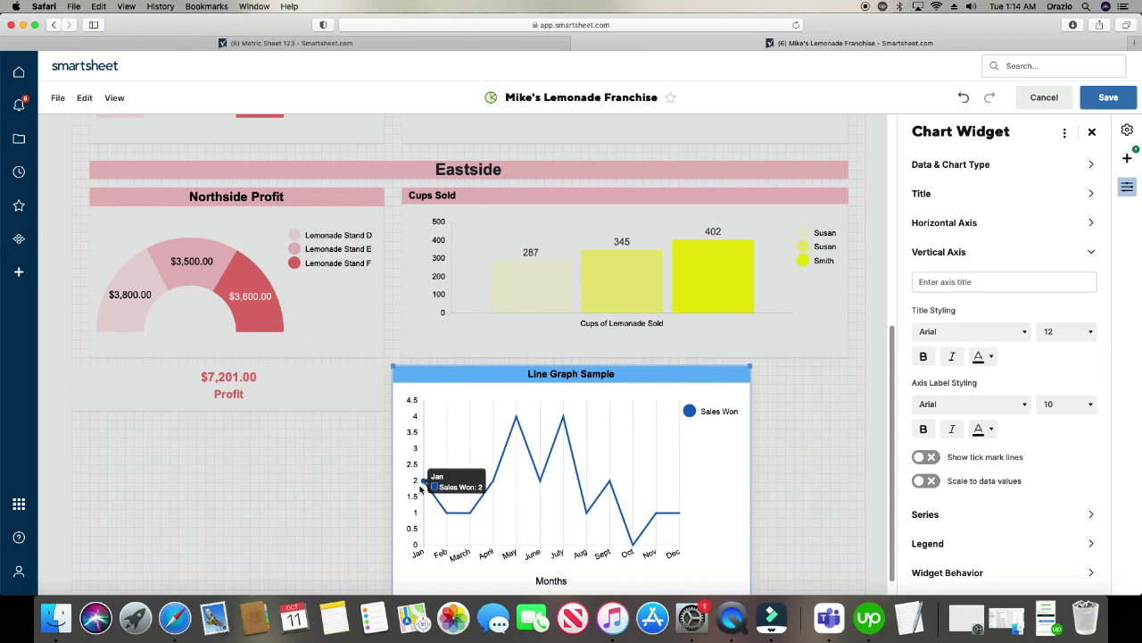
pyautogui.click(990, 282)
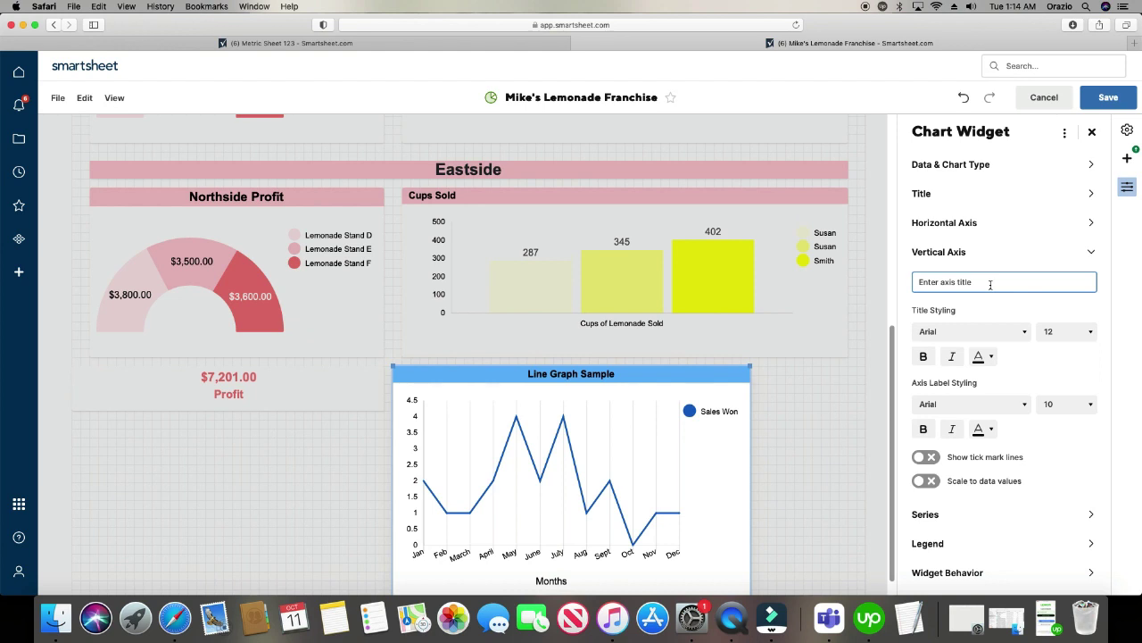
pyautogui.write('# of Sales Won')
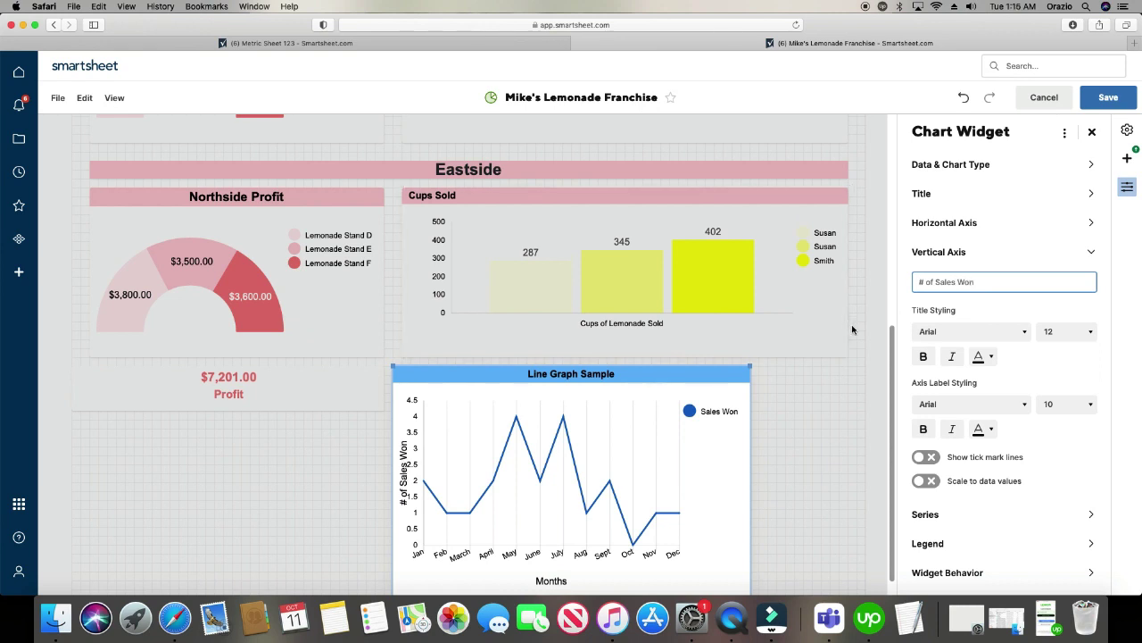
pyautogui.click(923, 456)
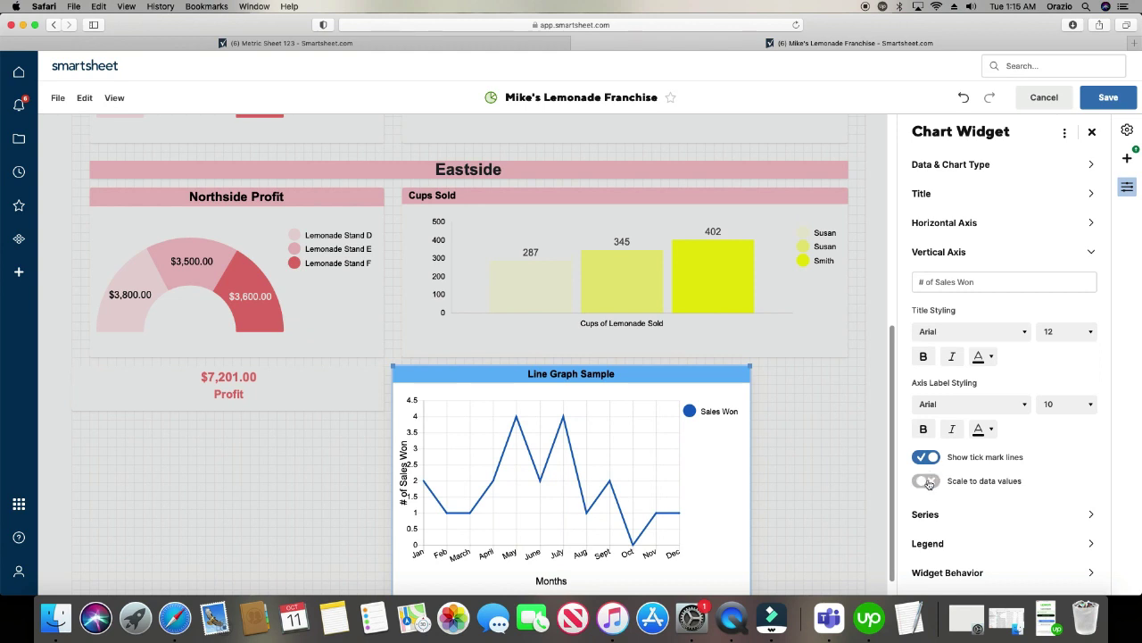
pyautogui.click(926, 481)
pyautogui.click(927, 481)
# - Set the Sales Won series color to the light red F87E7D
pyautogui.click(928, 515)
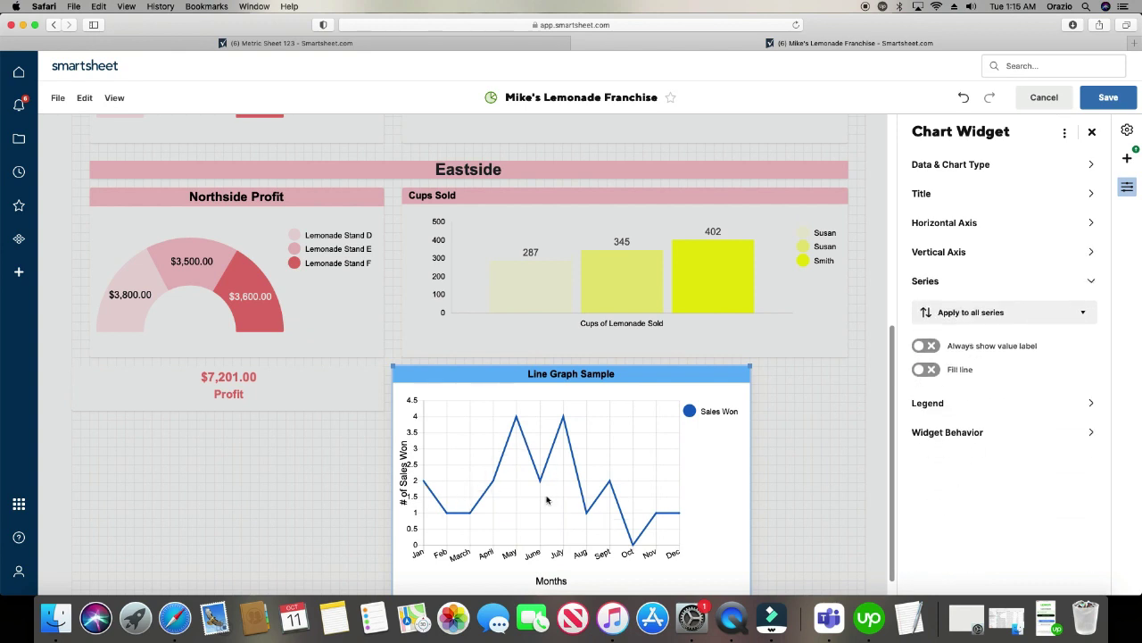
pyautogui.click(956, 319)
pyautogui.click(935, 365)
pyautogui.click(966, 367)
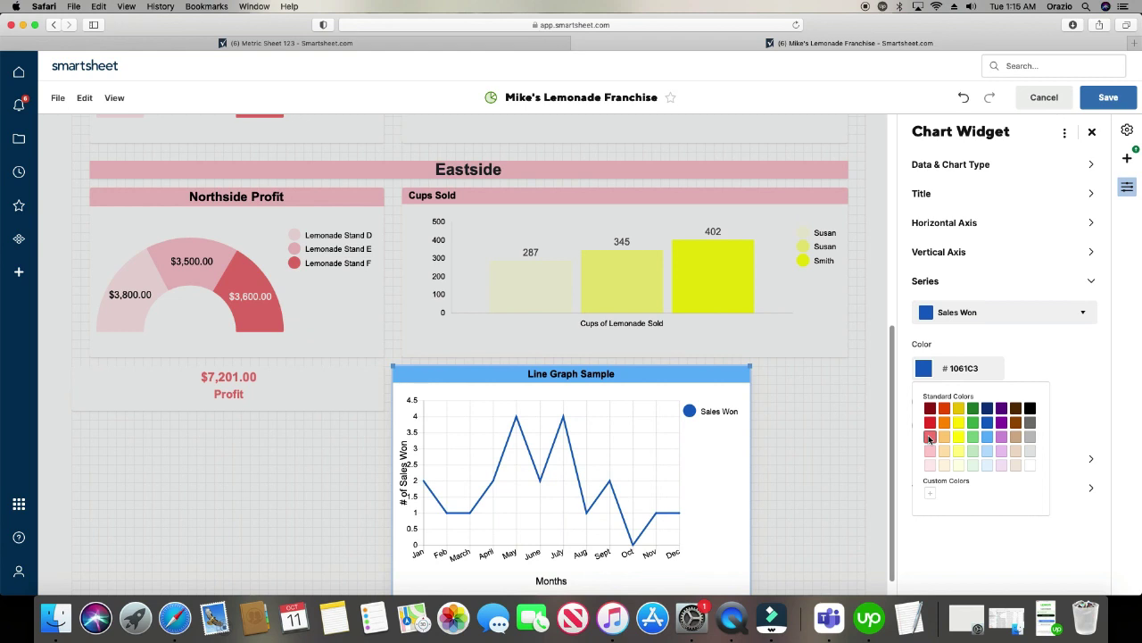
pyautogui.click(929, 437)
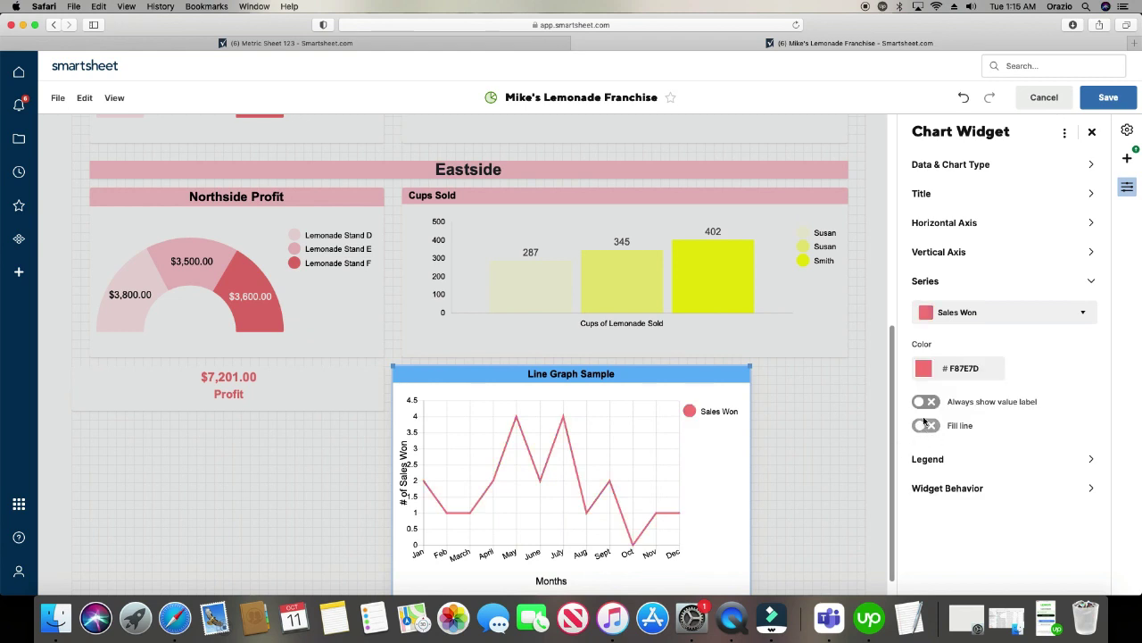
# - Turn on the fill under the Sales Won line and always show its value labels
pyautogui.click(926, 426)
pyautogui.click(926, 425)
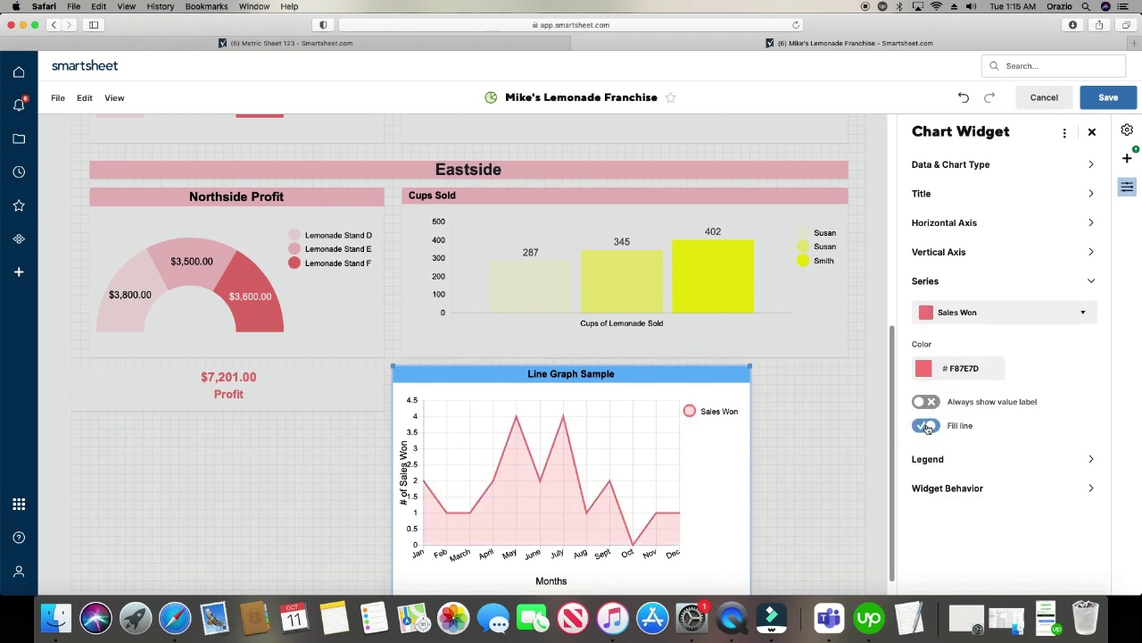
pyautogui.click(926, 425)
pyautogui.click(926, 403)
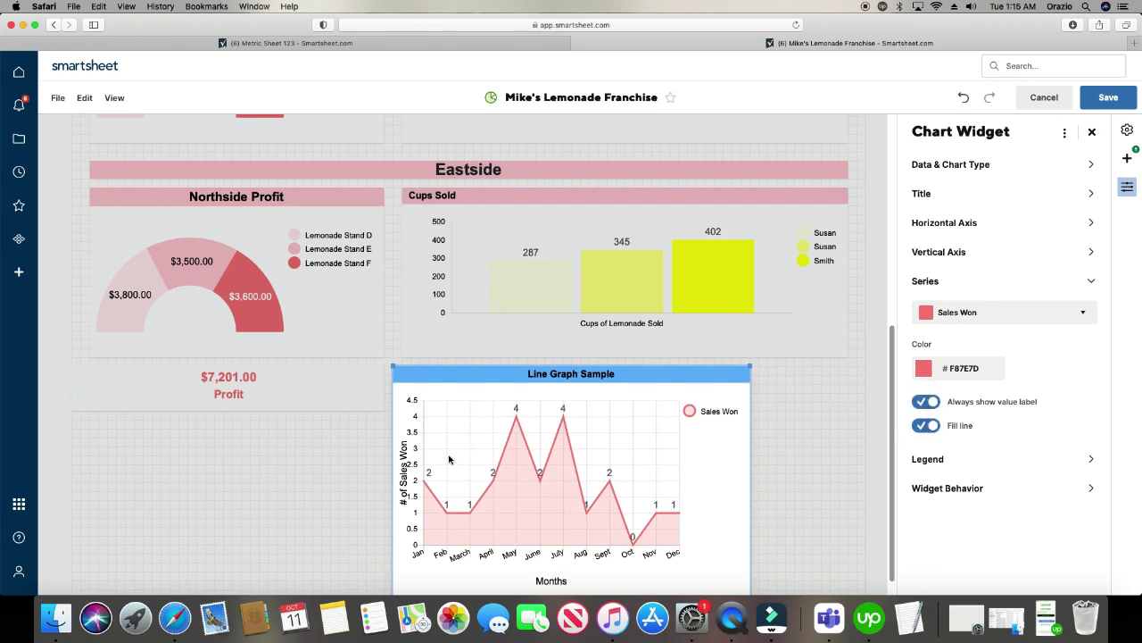
# - Try the line chart's legend at the bottom and on the left, and finish with the No Legend setting
pyautogui.click(927, 403)
pyautogui.click(928, 403)
pyautogui.click(924, 460)
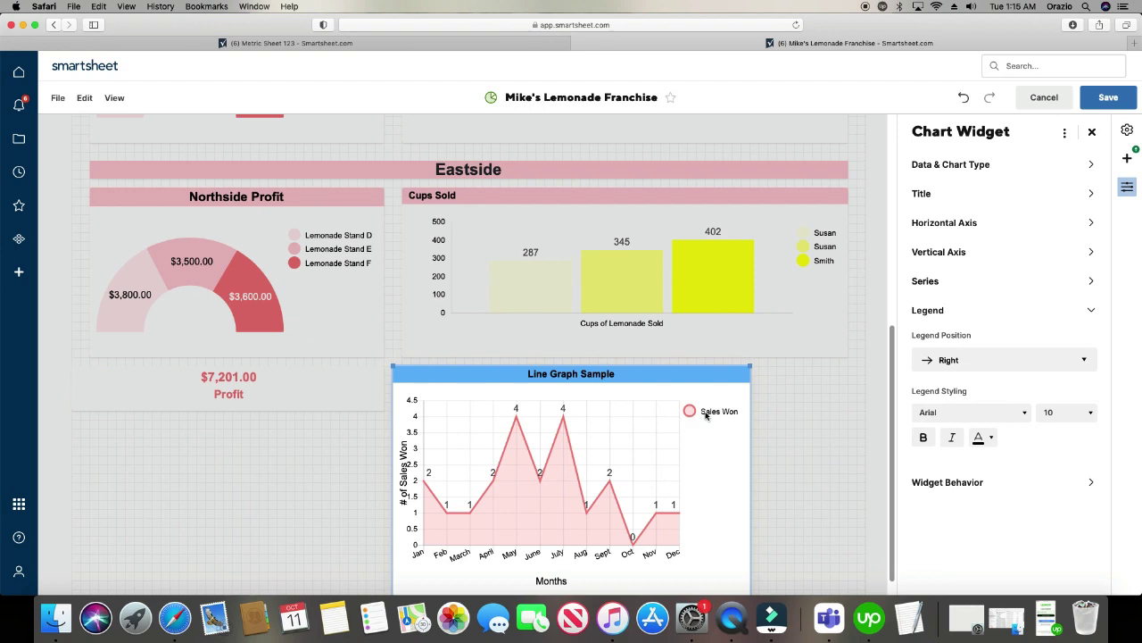
pyautogui.click(947, 364)
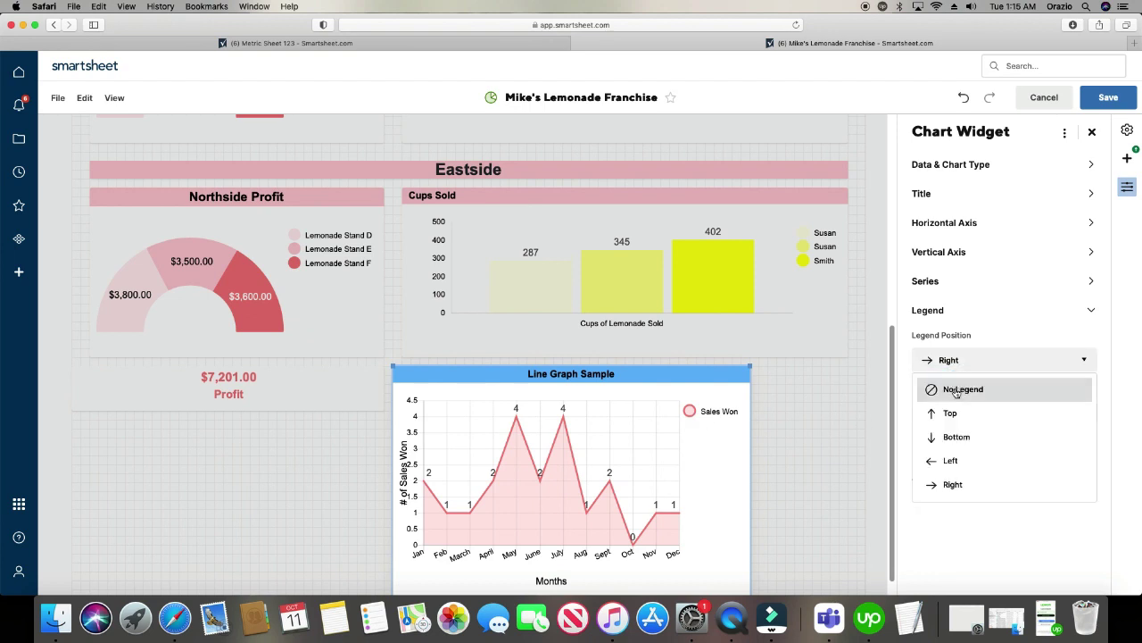
pyautogui.click(962, 436)
pyautogui.click(958, 360)
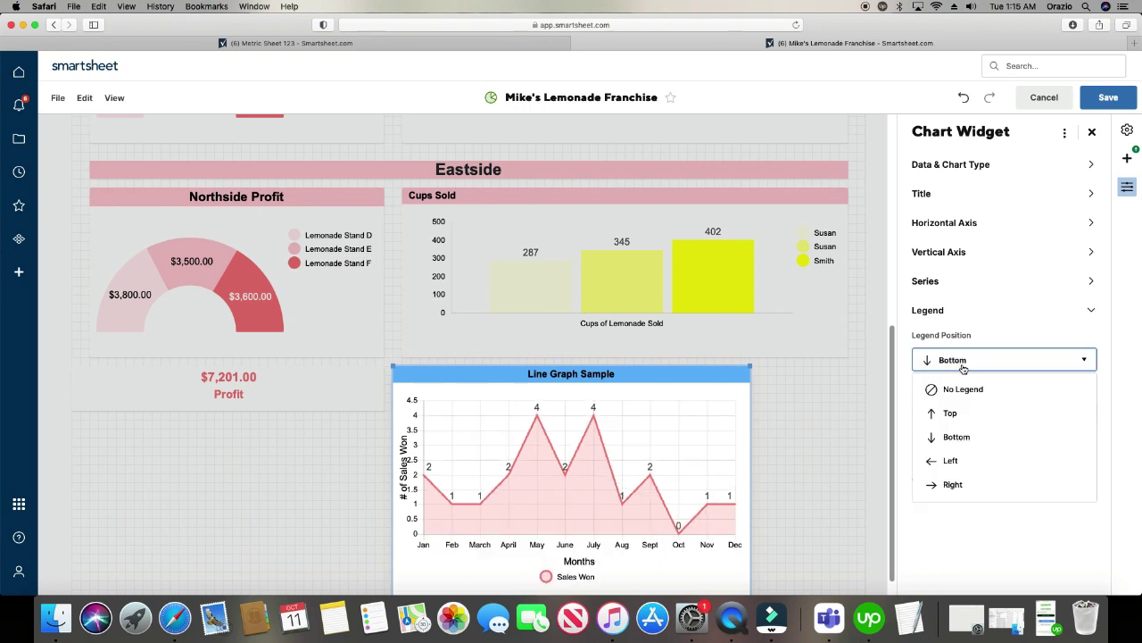
pyautogui.click(945, 459)
pyautogui.click(982, 360)
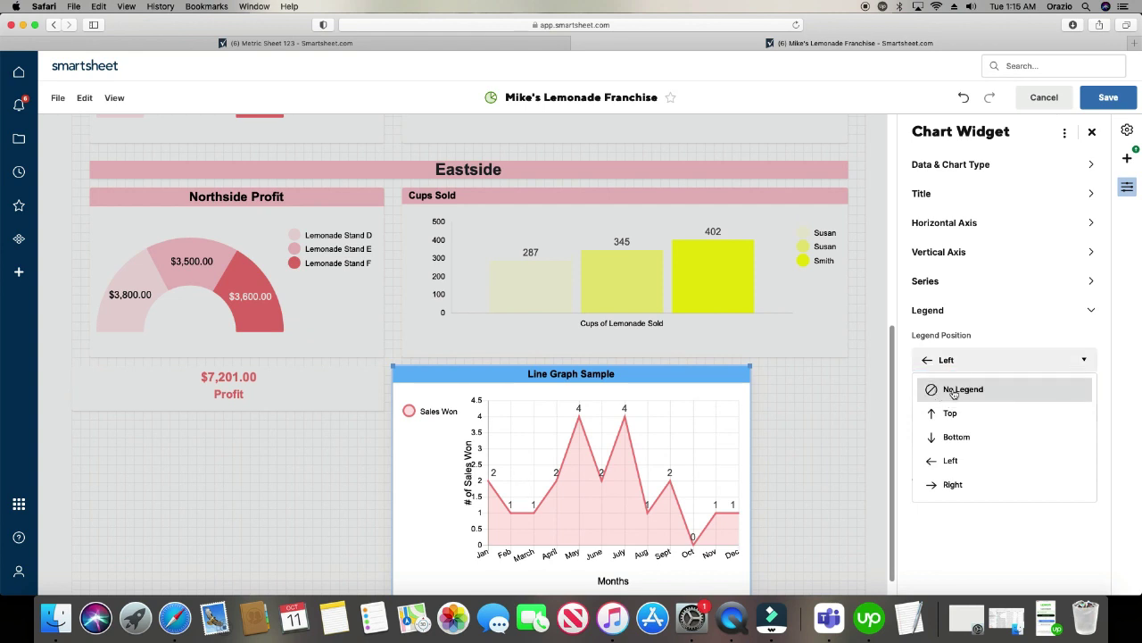
pyautogui.click(953, 391)
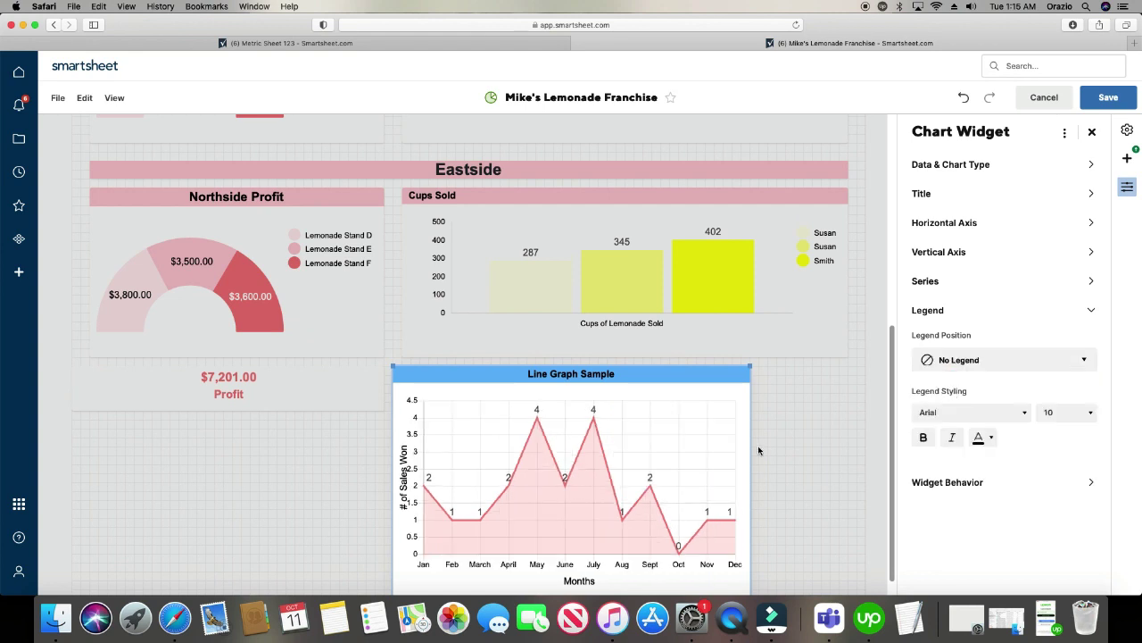
# - Set the line chart's widget behavior to open the data source when someone clicks it
pyautogui.click(948, 483)
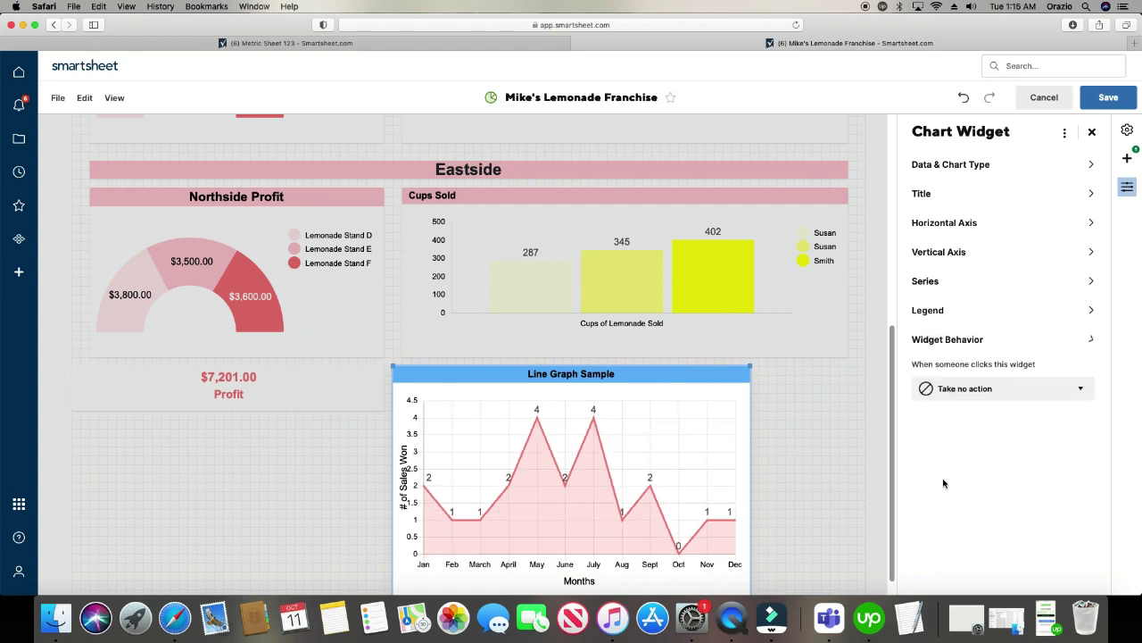
pyautogui.click(956, 390)
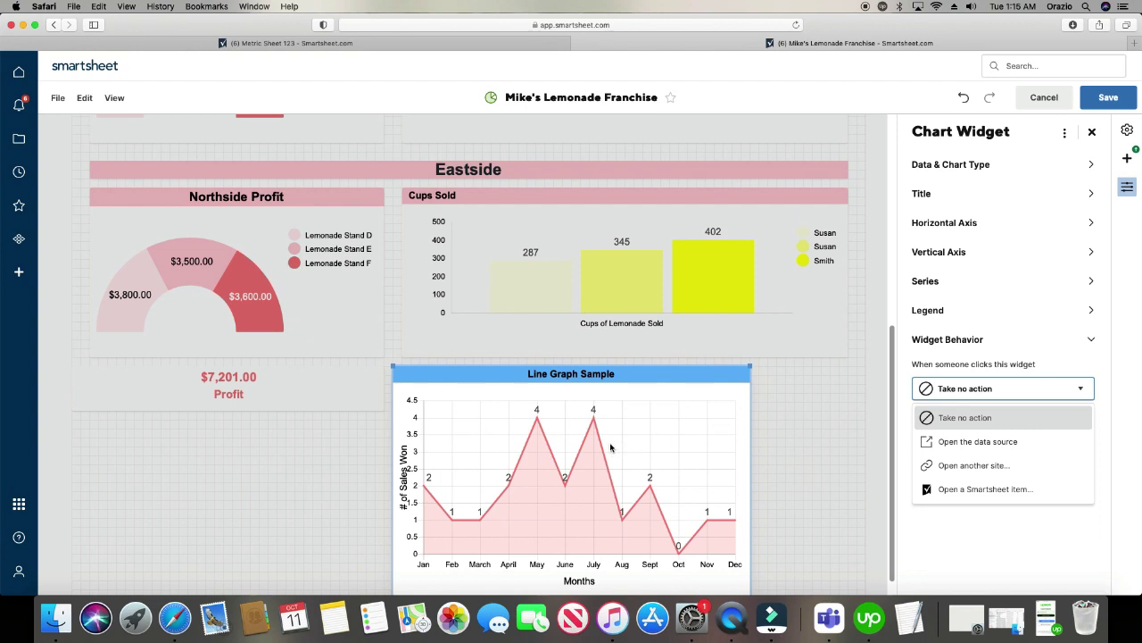
pyautogui.click(979, 446)
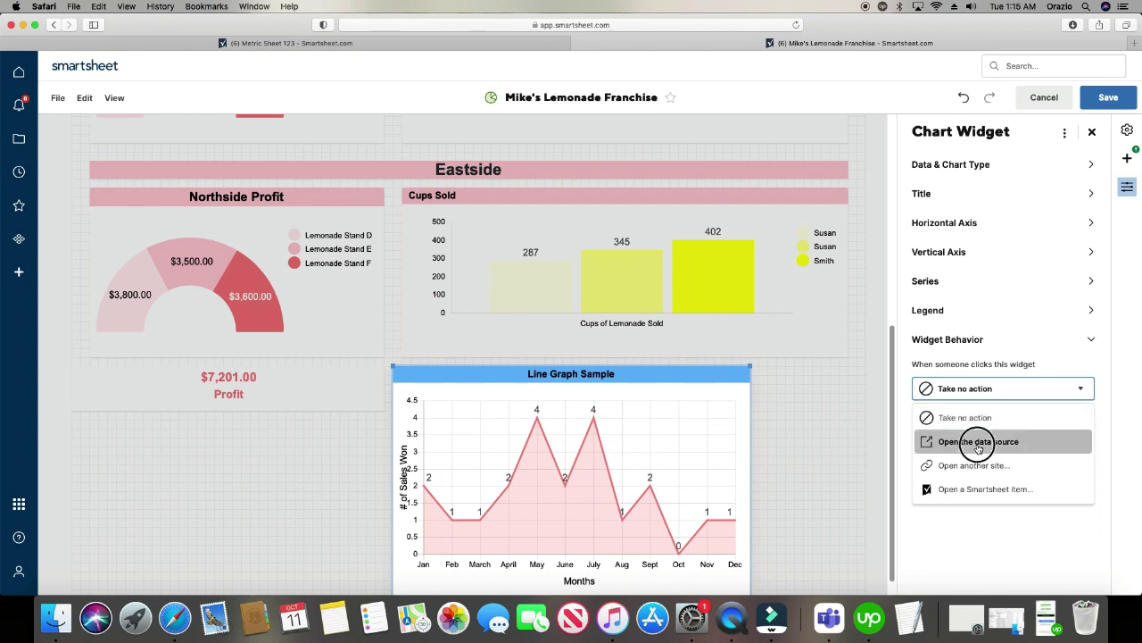
# - Set the line chart's click behavior to open the Smartsheet item #1 Gantt Chart Sample
pyautogui.click(995, 393)
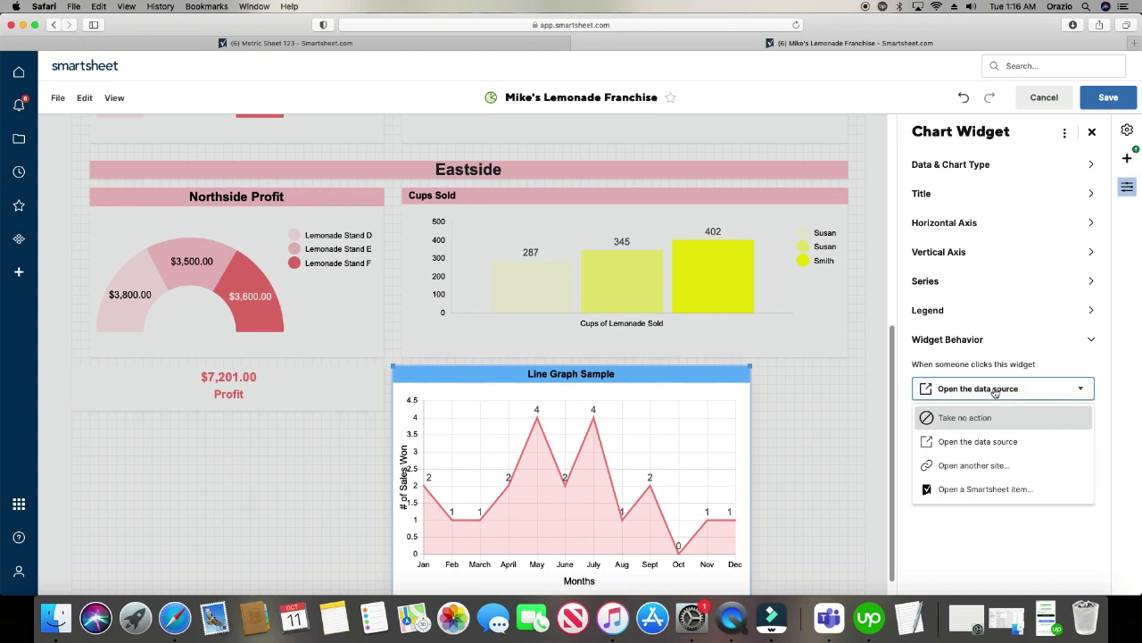
pyautogui.click(1013, 489)
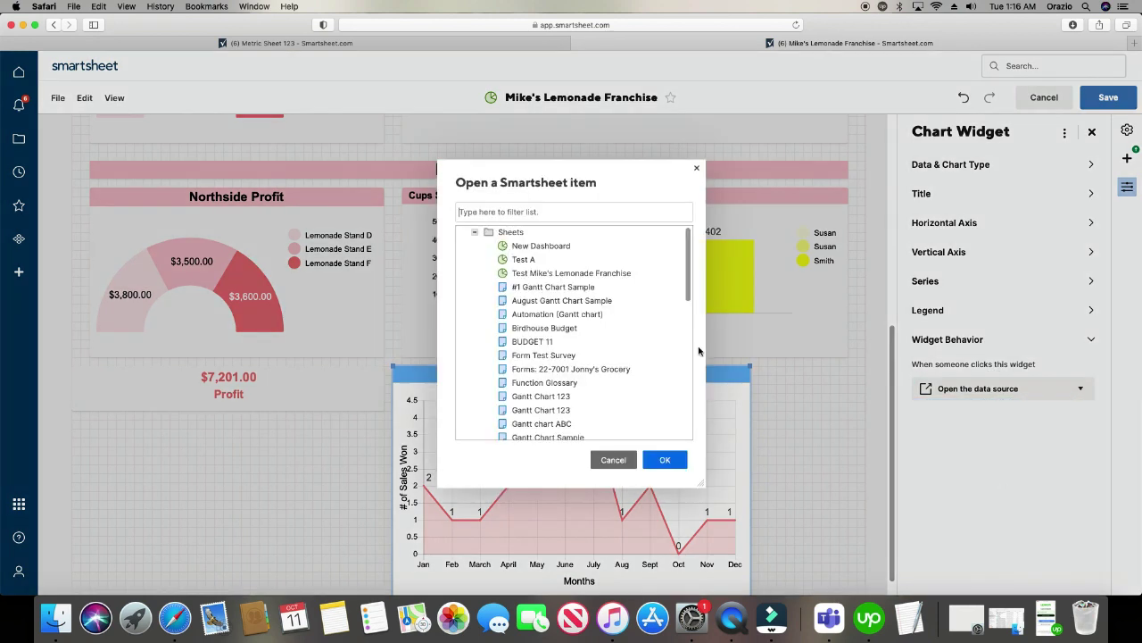
pyautogui.click(544, 290)
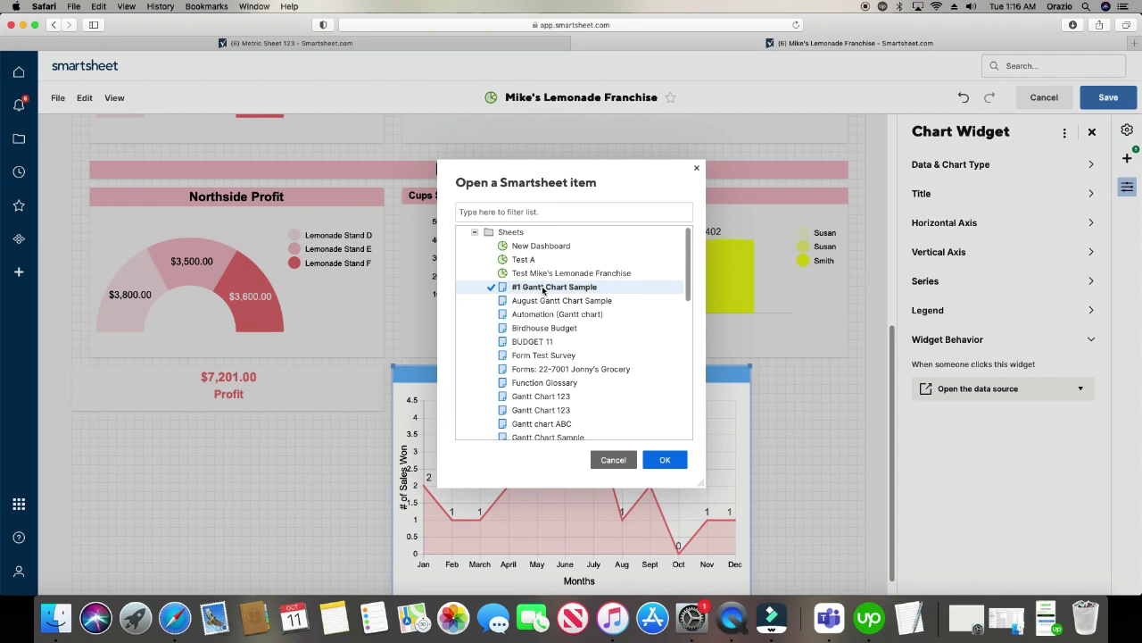
pyautogui.click(674, 457)
# - Set the line chart's click behavior to open another site, leaving the URL blank
pyautogui.click(944, 390)
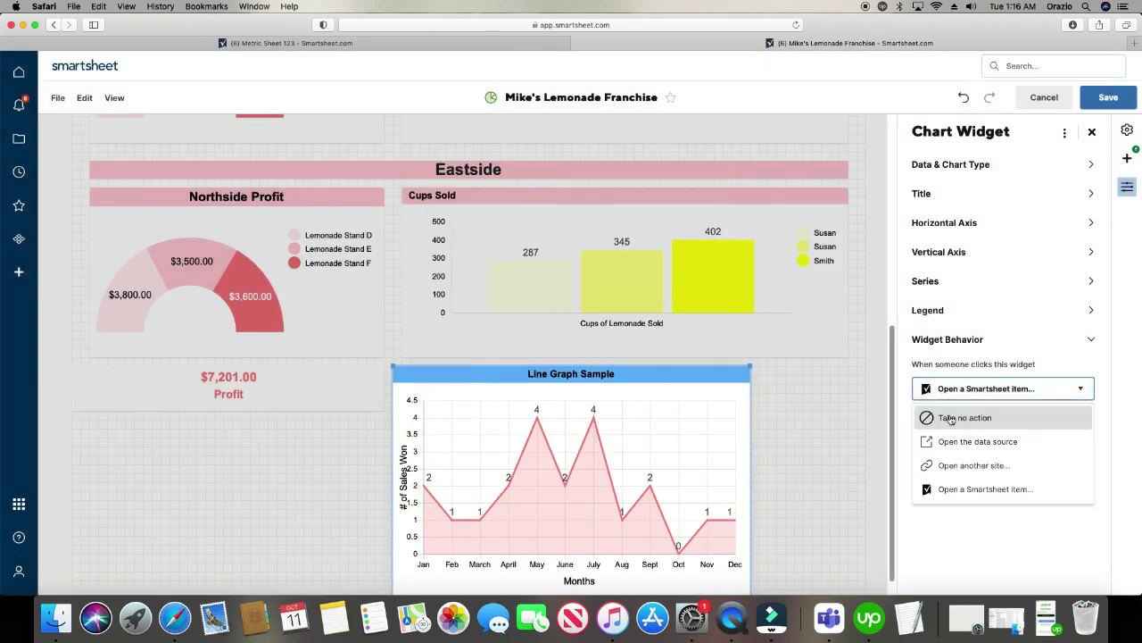
pyautogui.click(972, 465)
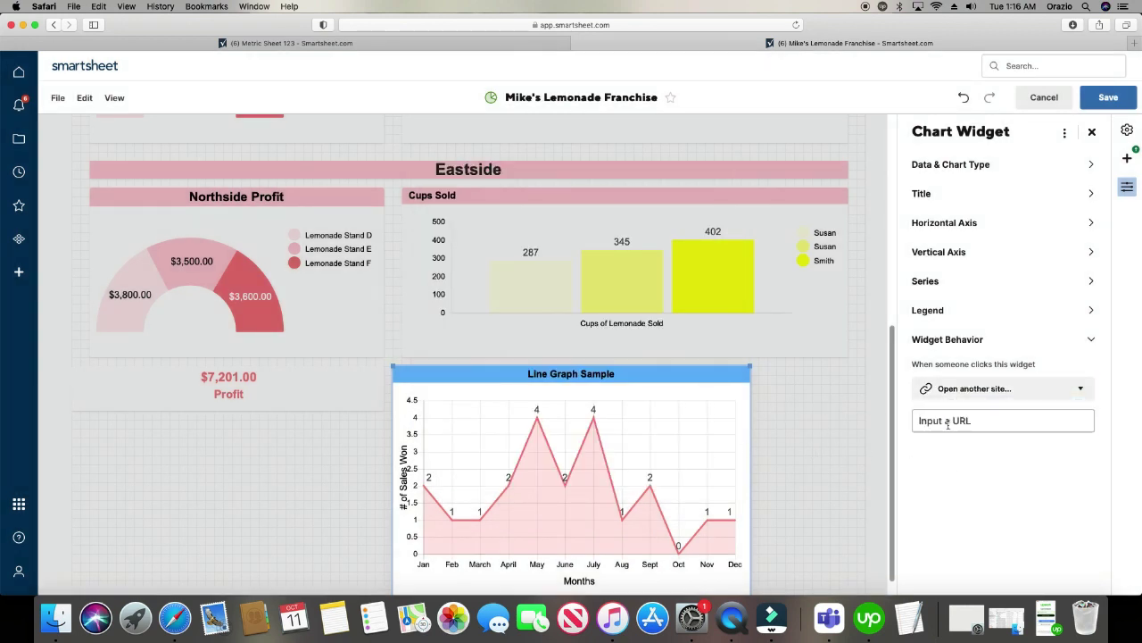
pyautogui.click(946, 423)
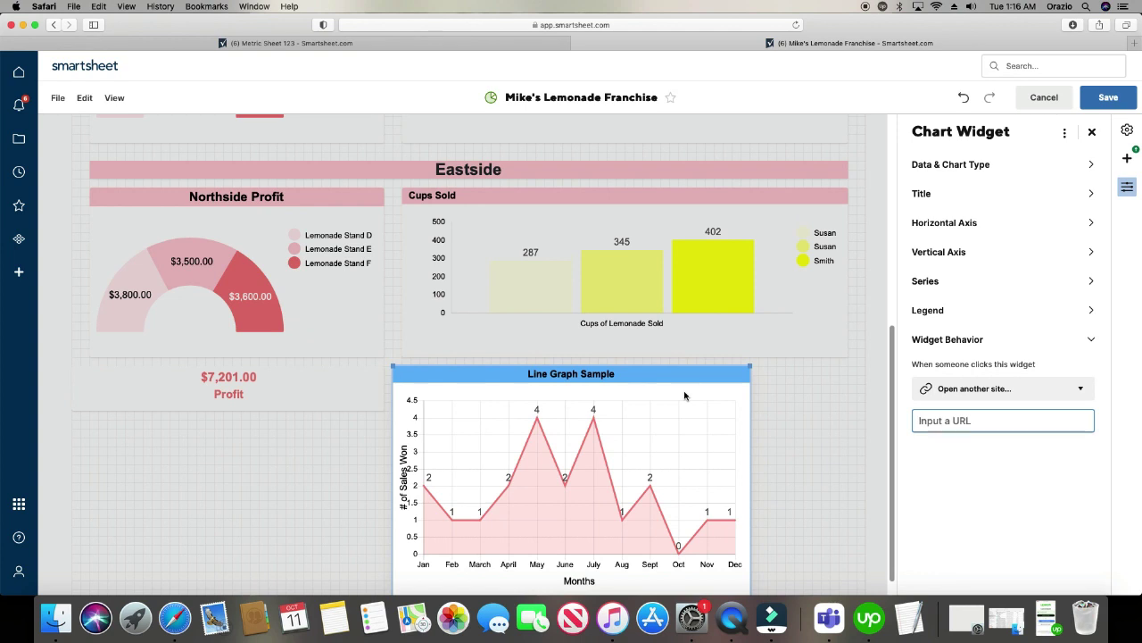
pyautogui.click(943, 455)
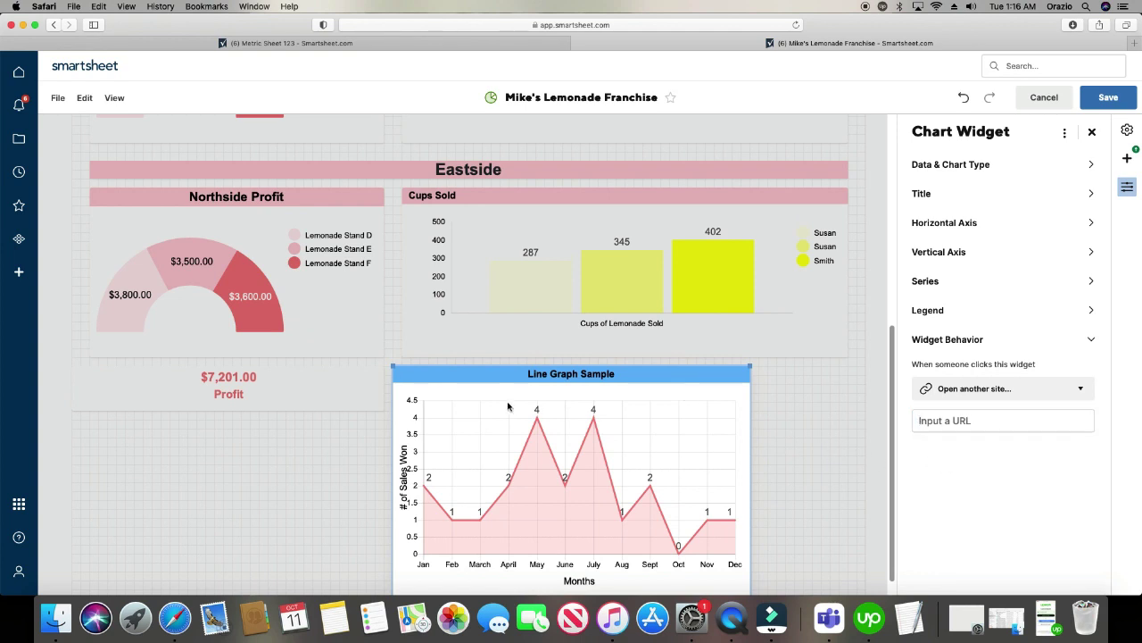
# - Save the dashboard with the finished Line Graph Sample widget
pyautogui.scroll(-1, 574, 410)
pyautogui.scroll(-2, 574, 411)
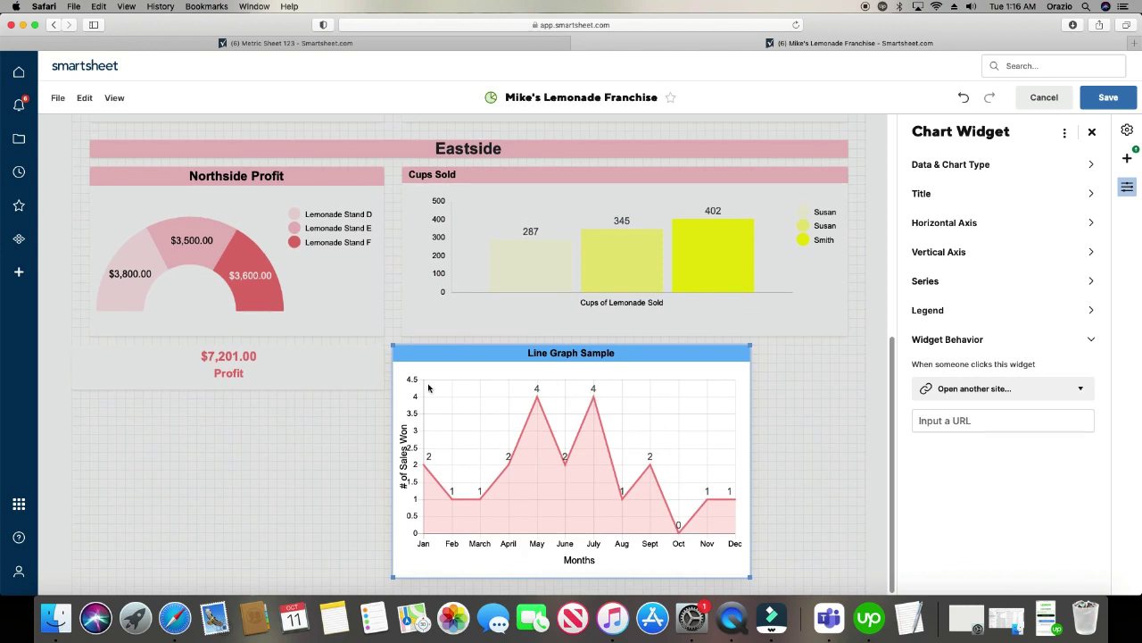
pyautogui.click(1105, 100)
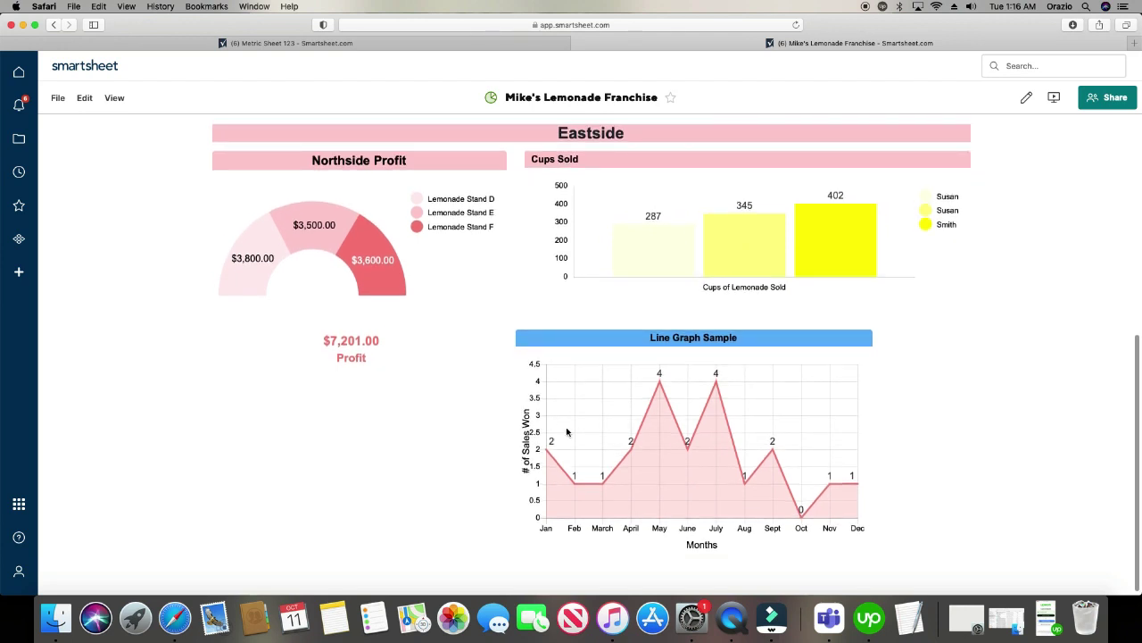
# - Delete the Line Graph Sample widget from the dashboard and save the dashboard
pyautogui.click(83, 97)
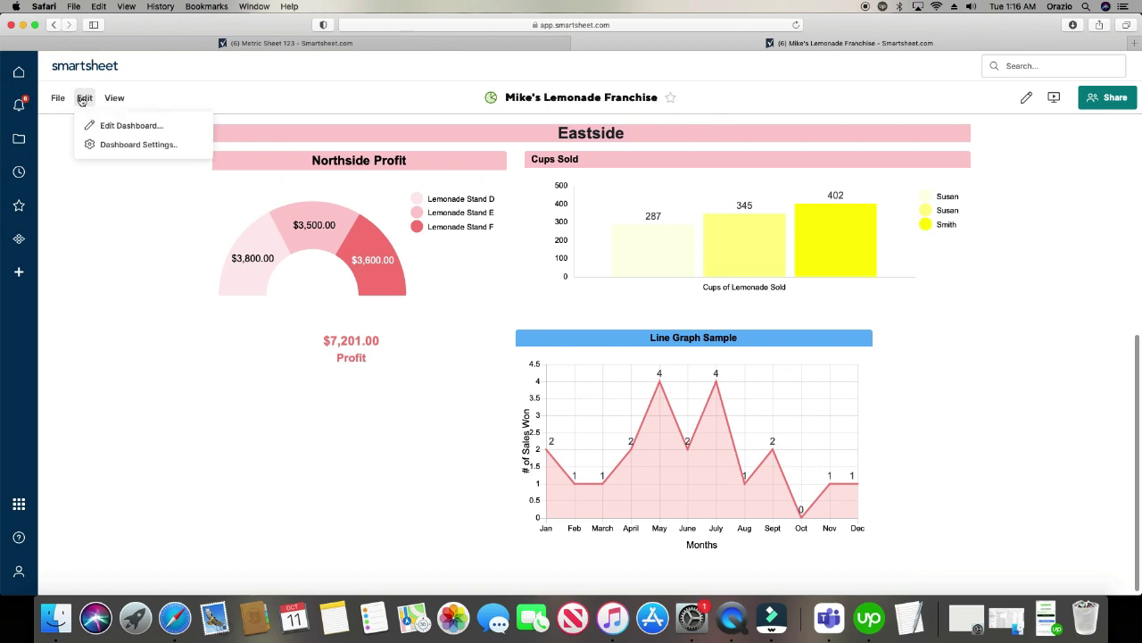
pyautogui.click(107, 125)
pyautogui.click(849, 355)
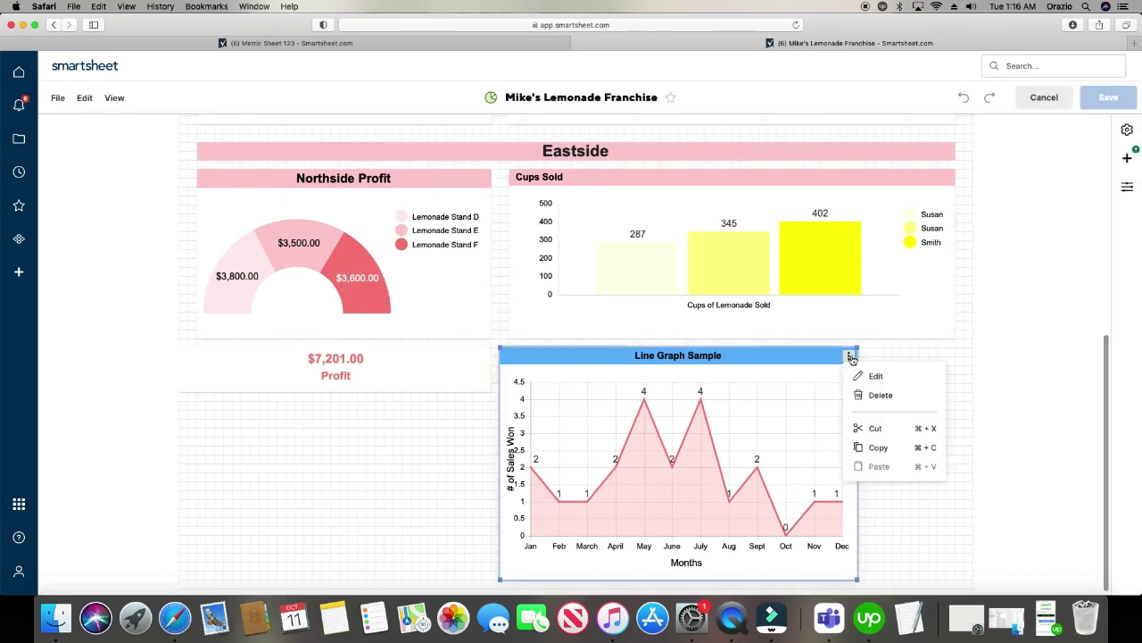
pyautogui.click(880, 395)
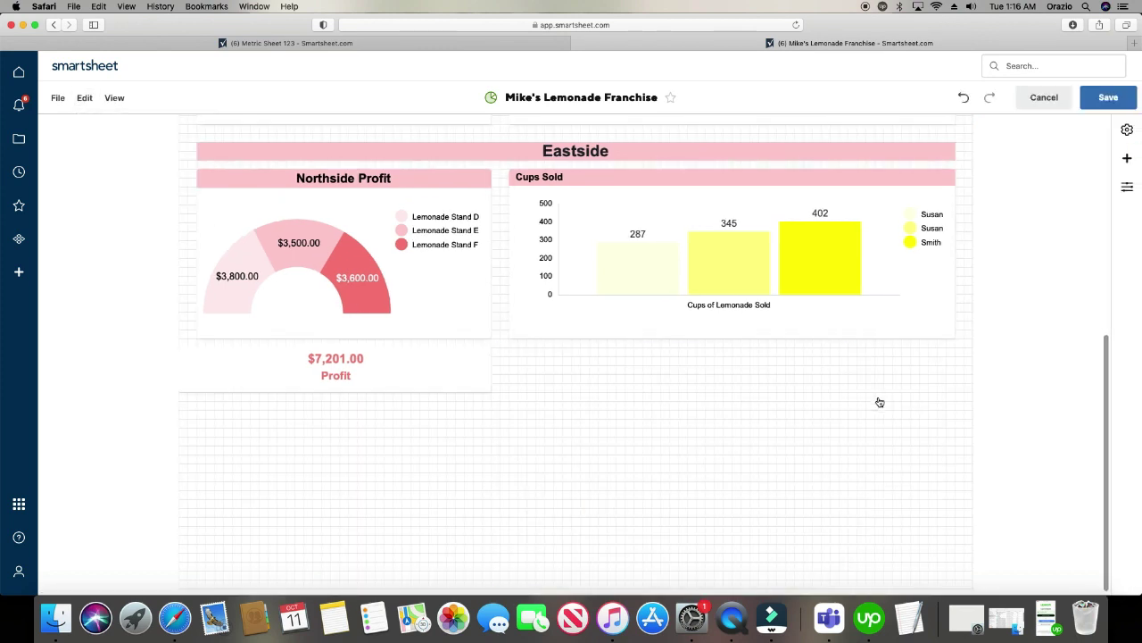
pyautogui.click(1107, 97)
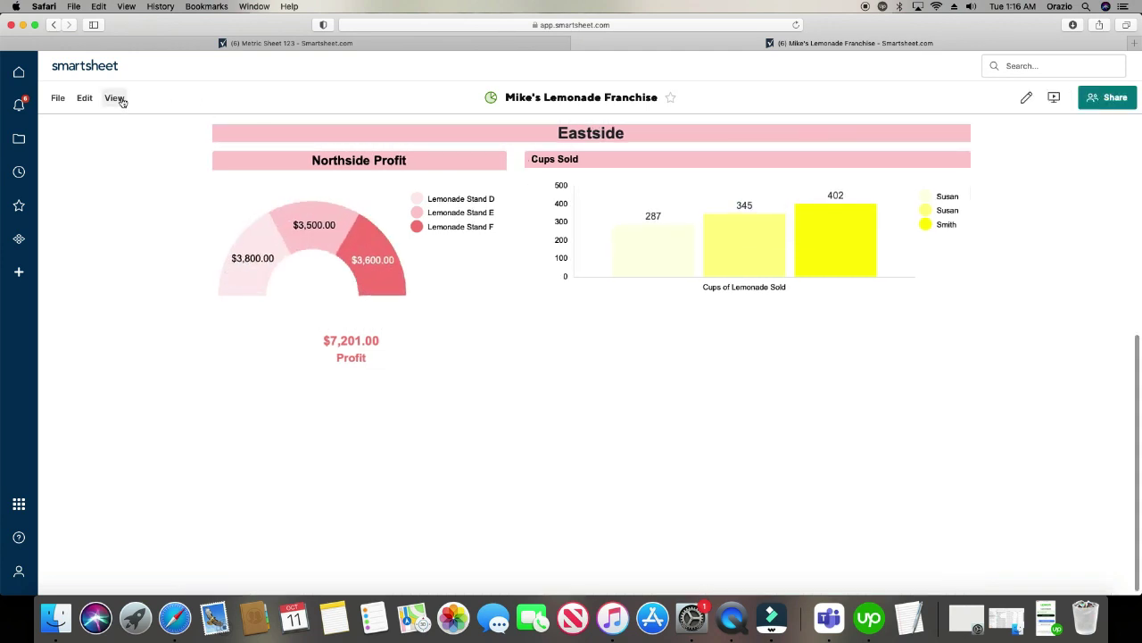
# - Reopen the dashboard for editing and add a new chart widget
pyautogui.click(83, 98)
pyautogui.click(103, 125)
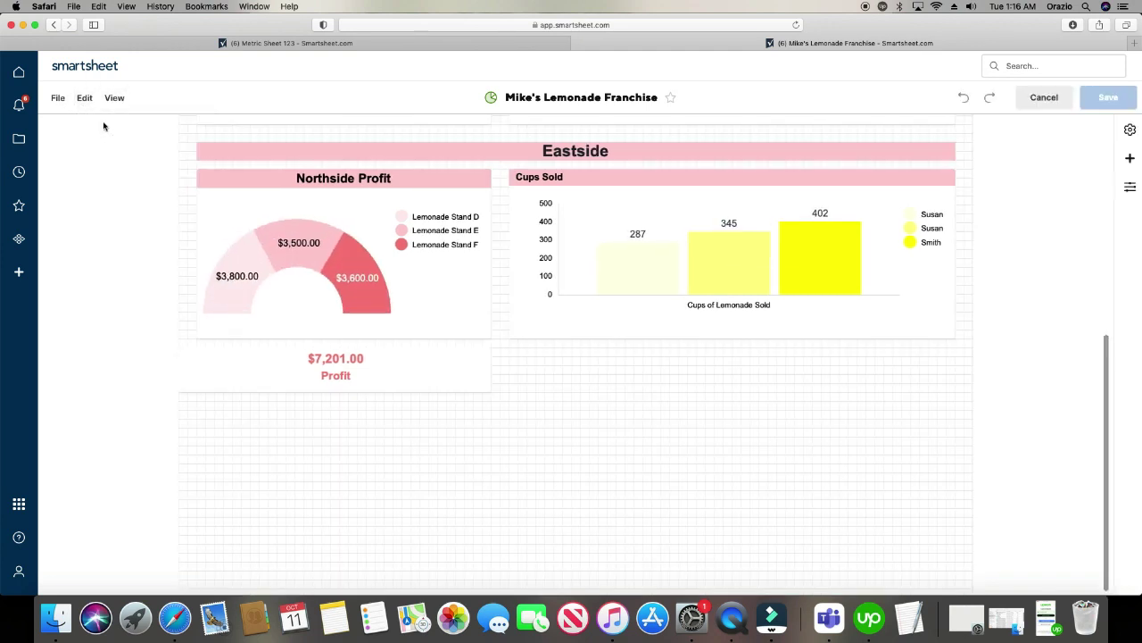
pyautogui.click(89, 104)
pyautogui.moveTo(107, 182)
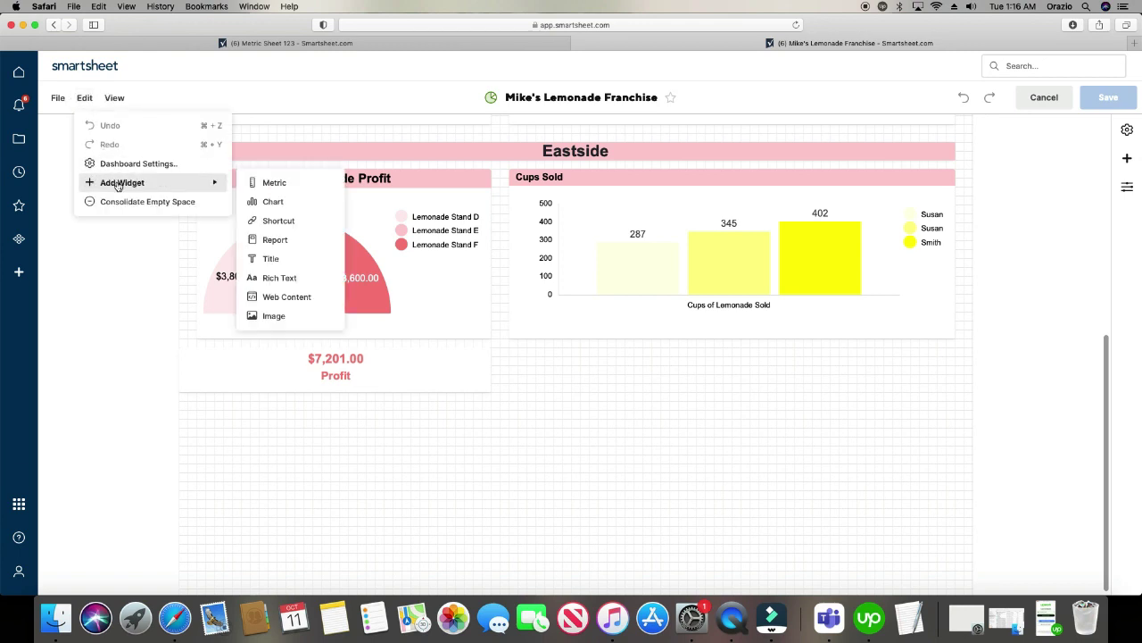
pyautogui.click(270, 202)
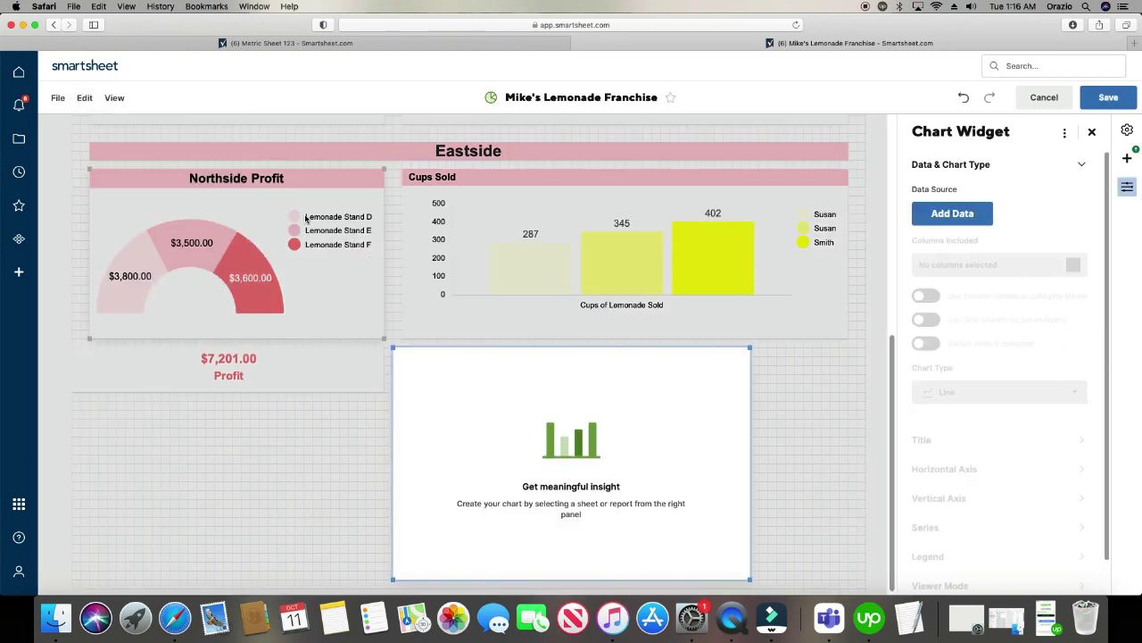
# - Try to chart the Sales Won and Contact cells in rows 16 to 20 of Metric Sheet 123
pyautogui.click(952, 213)
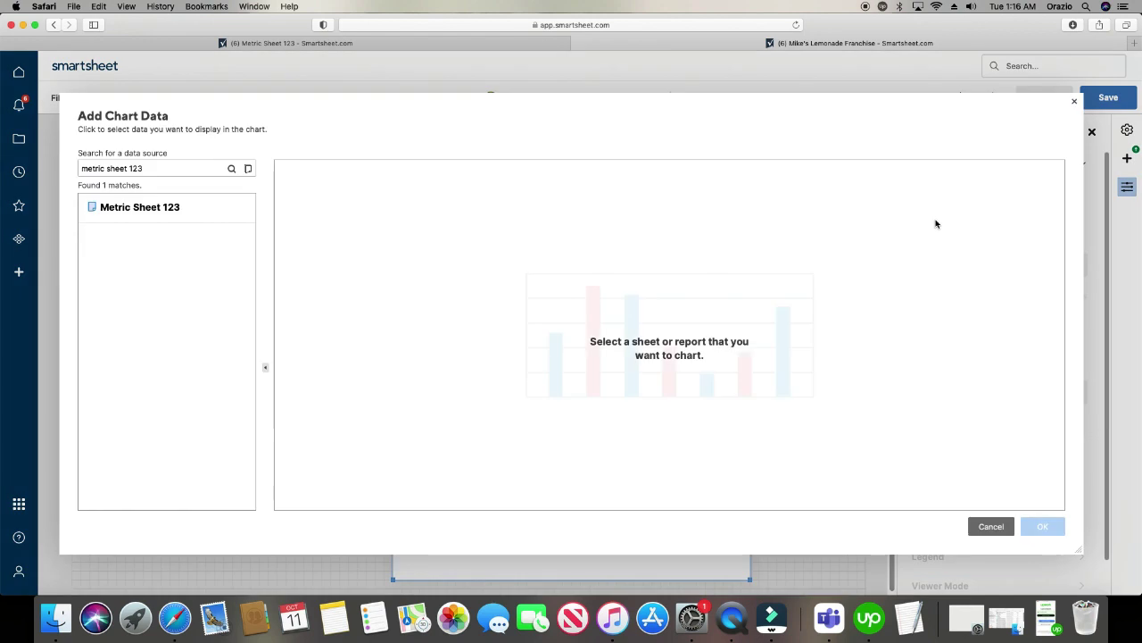
pyautogui.click(138, 214)
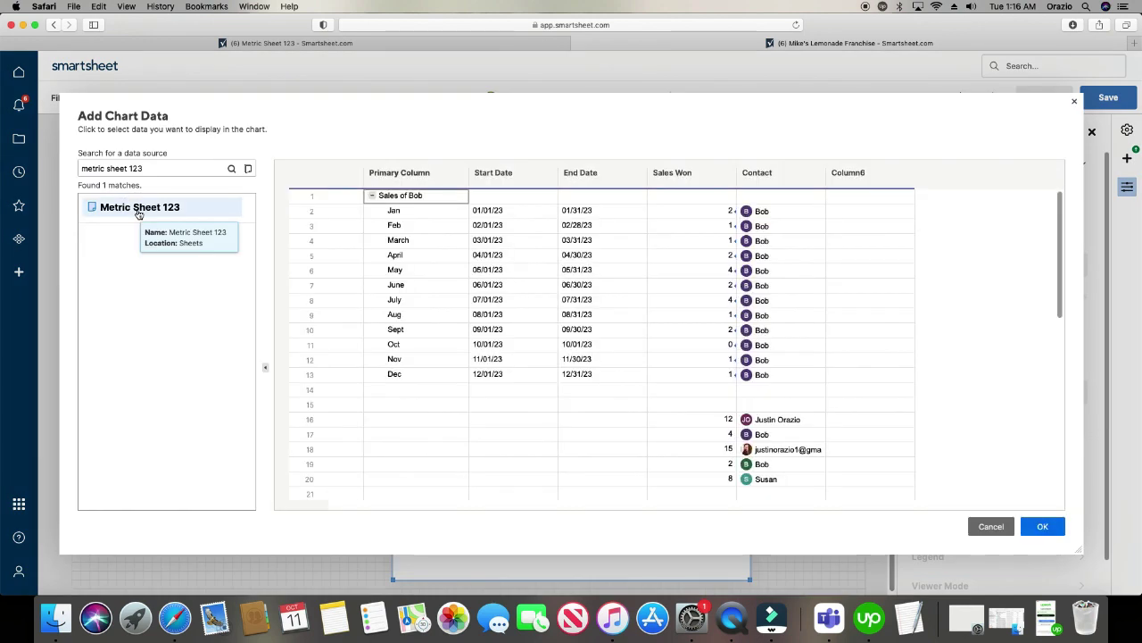
pyautogui.moveTo(709, 419); pyautogui.dragTo(749, 479)
pyautogui.click(1041, 528)
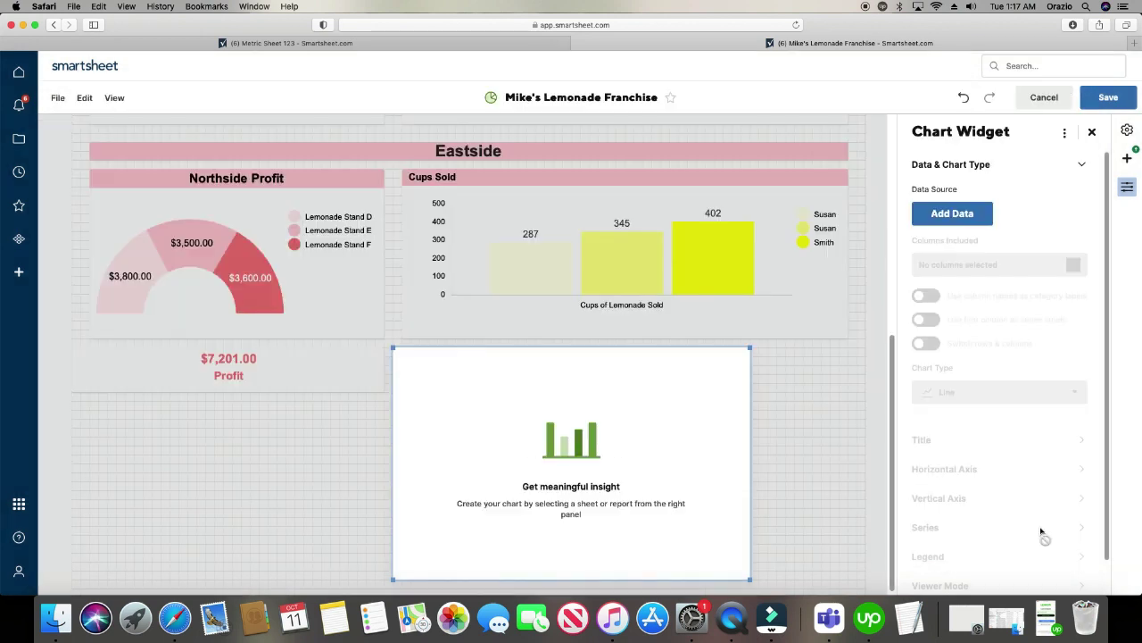
pyautogui.click(970, 215)
pyautogui.click(991, 526)
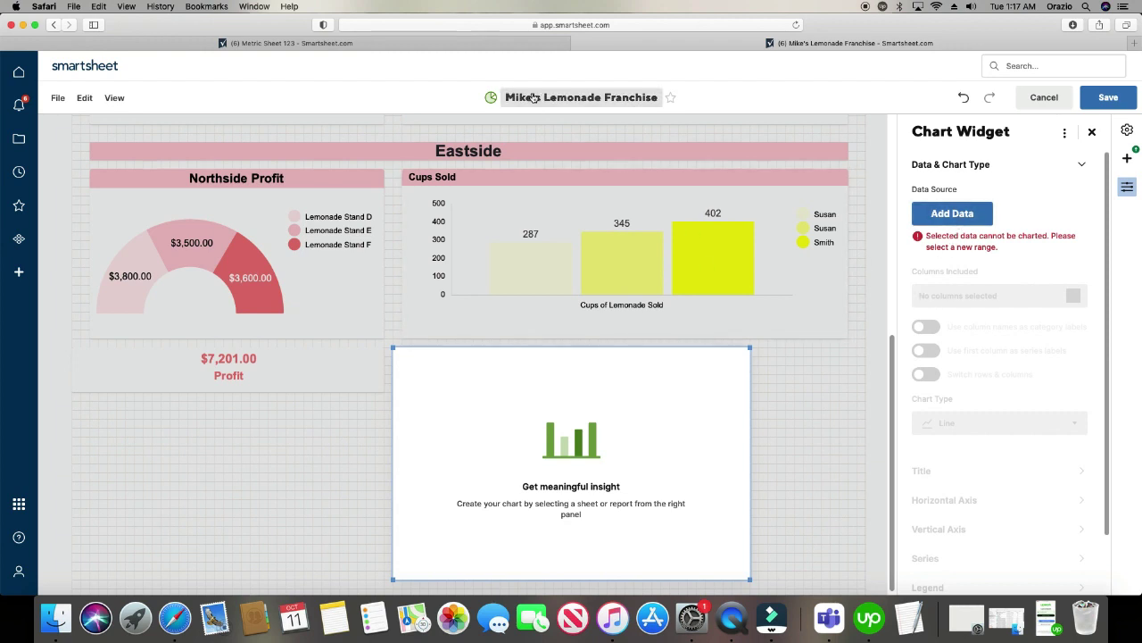
# - In Metric Sheet 123, enter each contact's first name as text in the Primary Column for rows 16 to 20
pyautogui.click(505, 44)
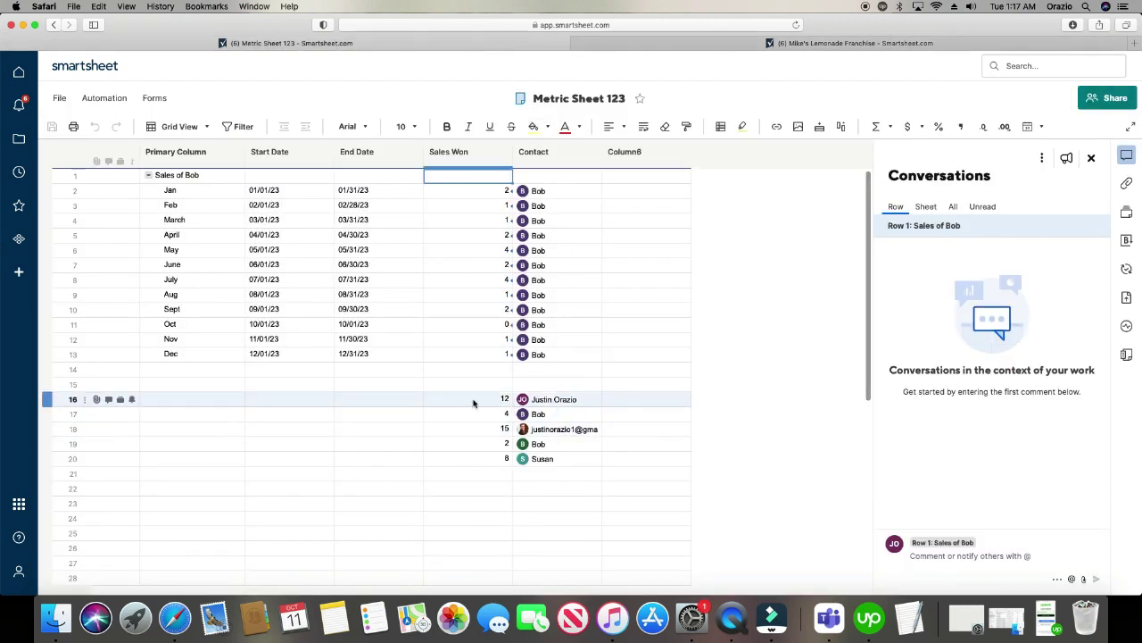
pyautogui.click(202, 401)
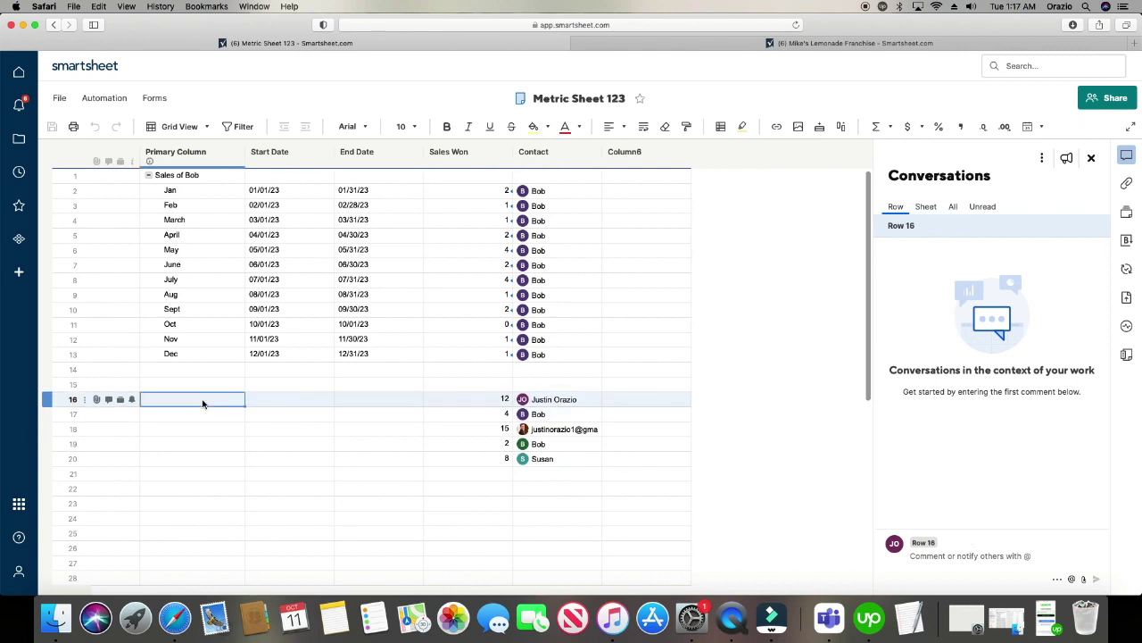
pyautogui.write('Justin')
pyautogui.press('Return')
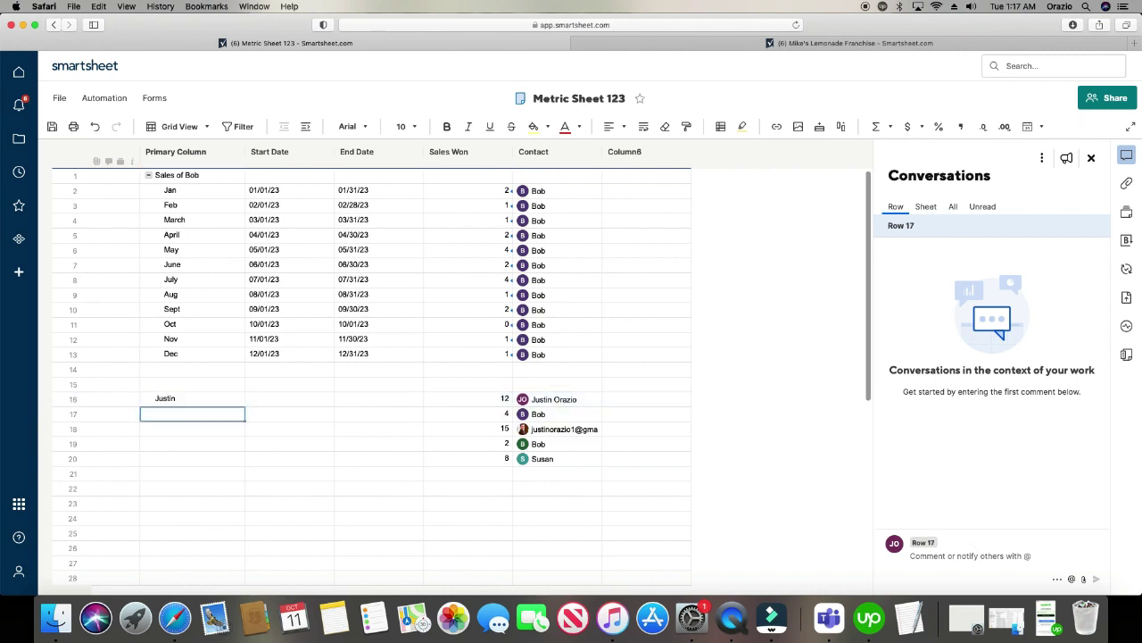
pyautogui.write('Bob')
pyautogui.press('Return')
pyautogui.write('J')
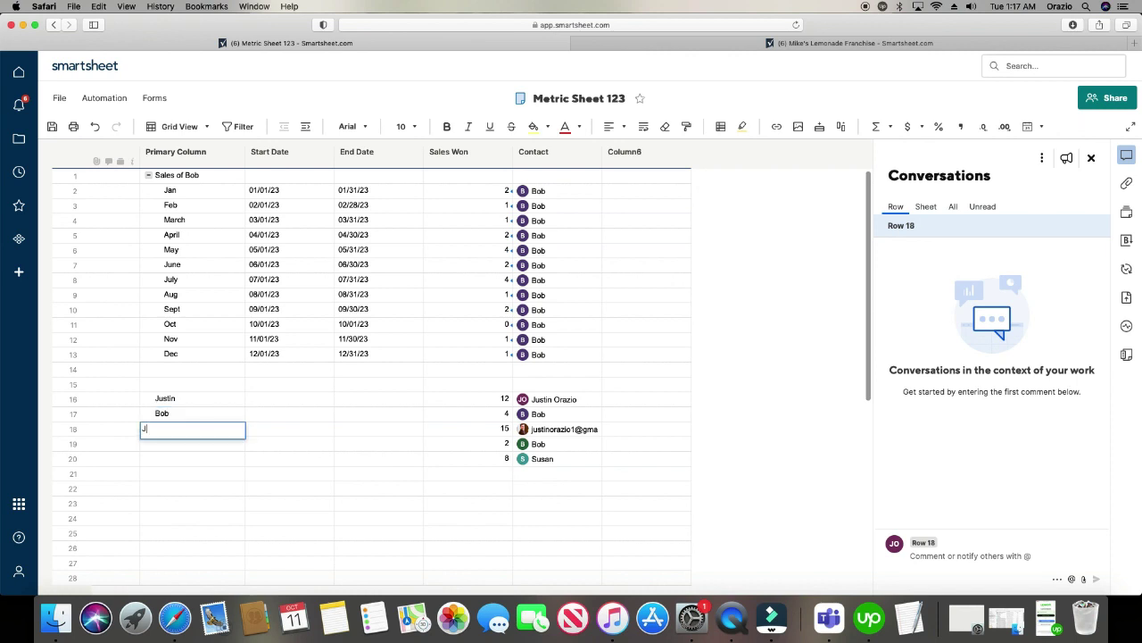
pyautogui.write('ames')
pyautogui.press('Return')
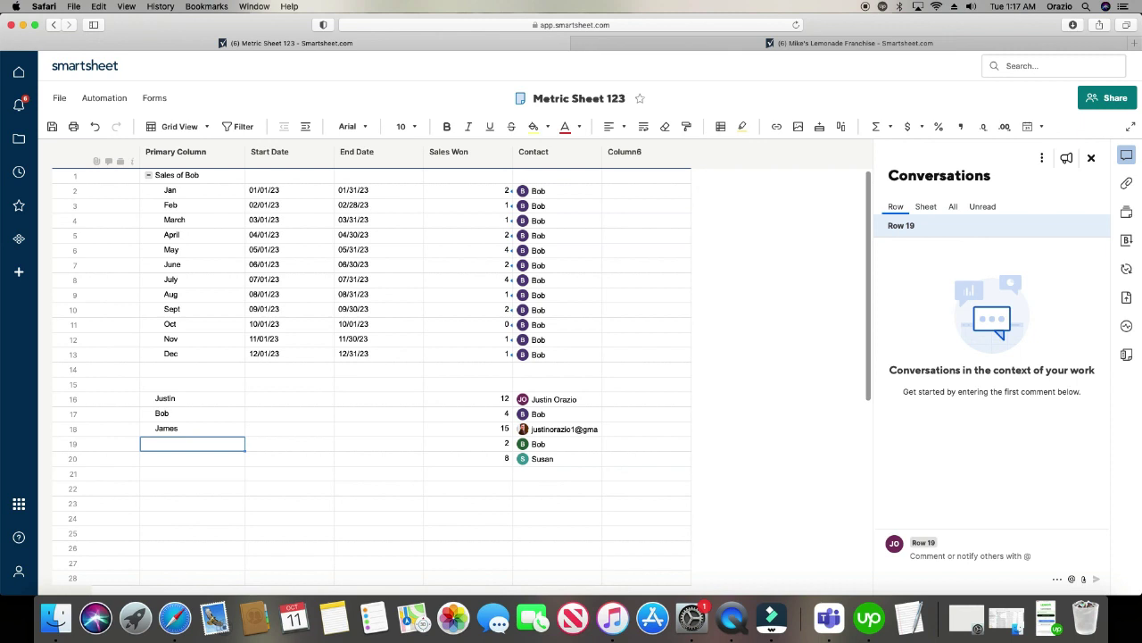
pyautogui.write('Bobby')
pyautogui.press('Return')
pyautogui.write('Susan')
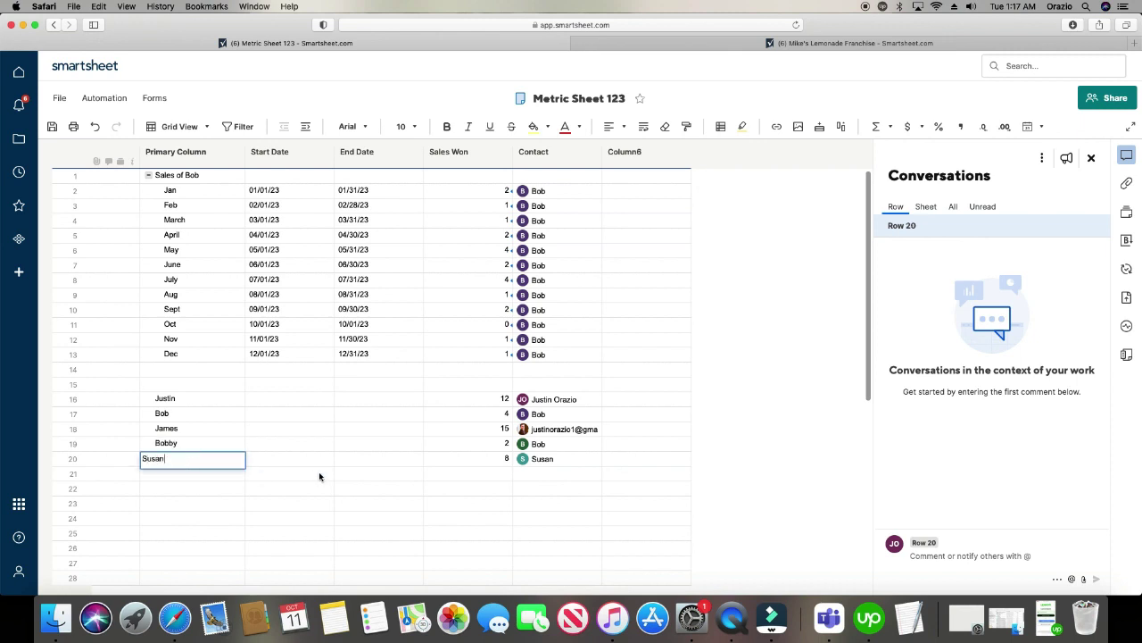
pyautogui.click(320, 476)
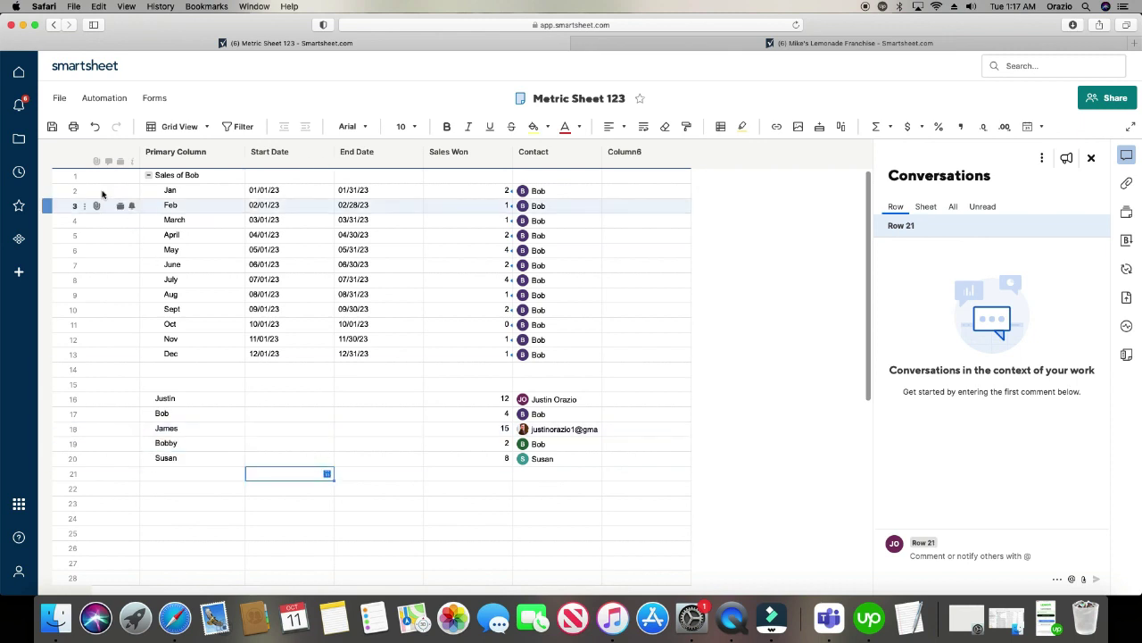
# - Save Metric Sheet 123, switch to the Mike's Lemonade Franchise dashboard, and discard its unsaved widget edits
pyautogui.click(51, 127)
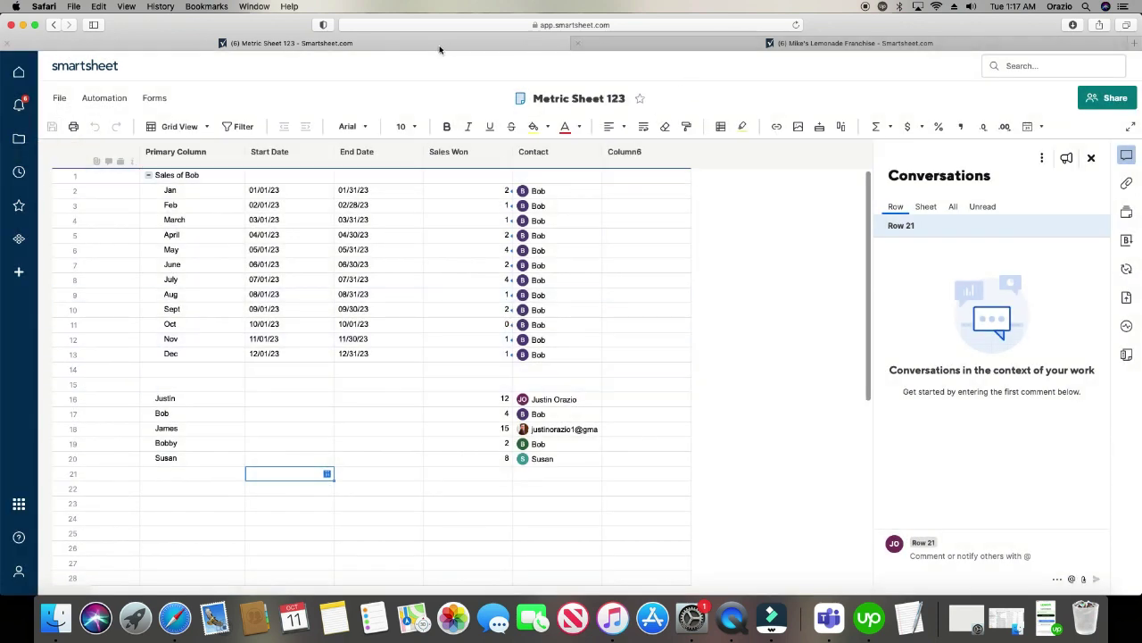
pyautogui.click(670, 44)
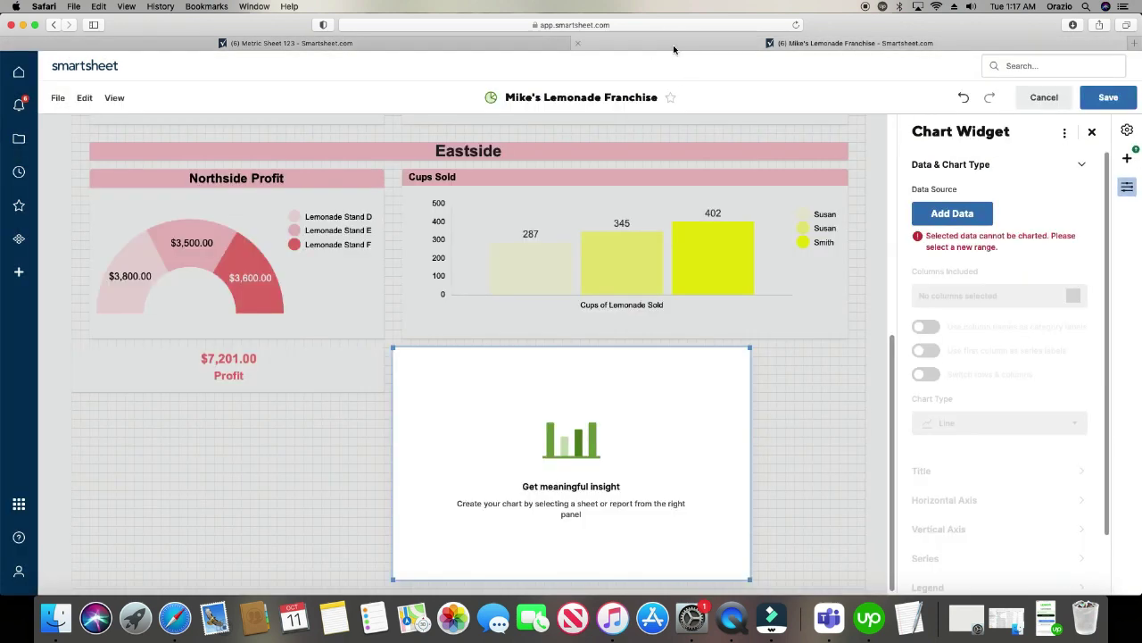
pyautogui.click(1034, 98)
pyautogui.click(550, 206)
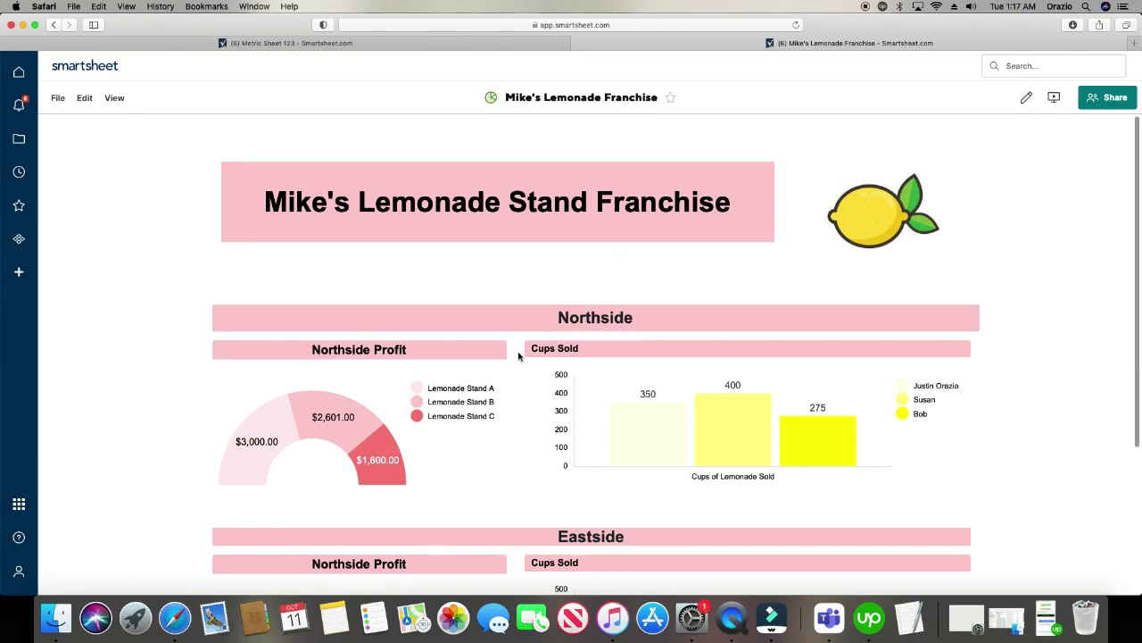
pyautogui.scroll(-5, 513, 368)
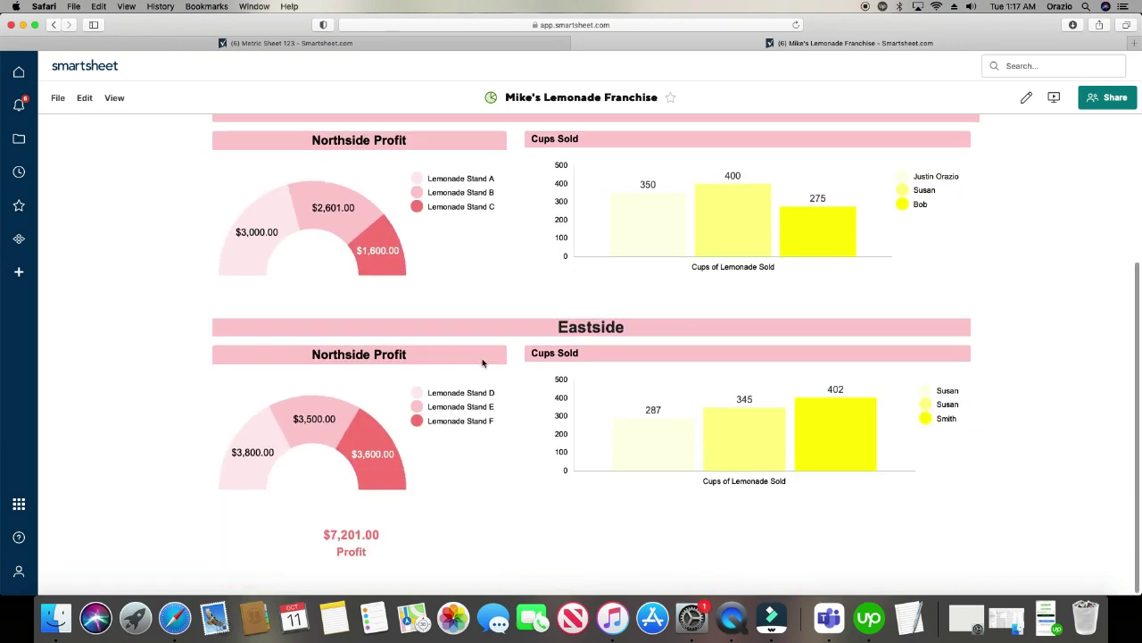
# - Reopen the dashboard for editing and add a chart widget below the Eastside charts
pyautogui.click(85, 98)
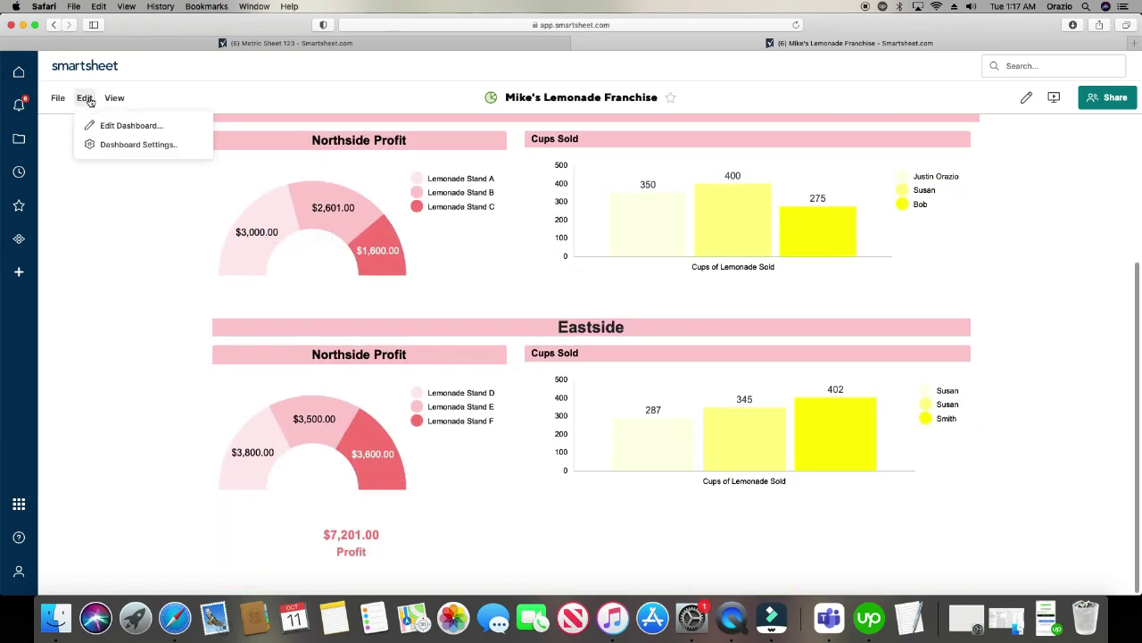
pyautogui.click(139, 128)
pyautogui.click(84, 98)
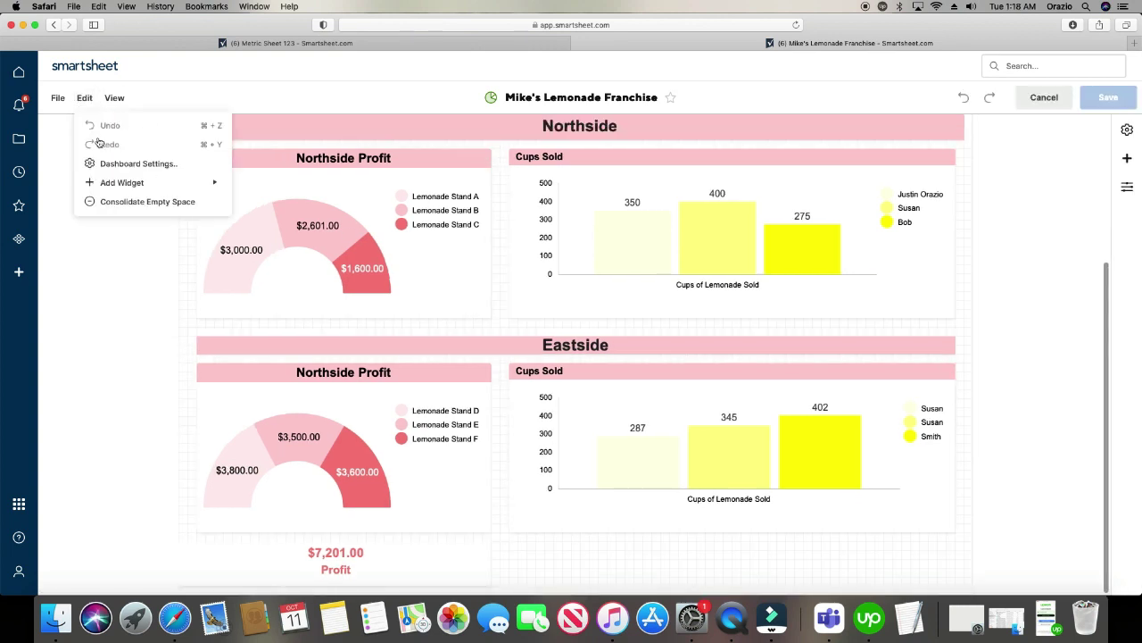
pyautogui.click(122, 184)
pyautogui.click(122, 184)
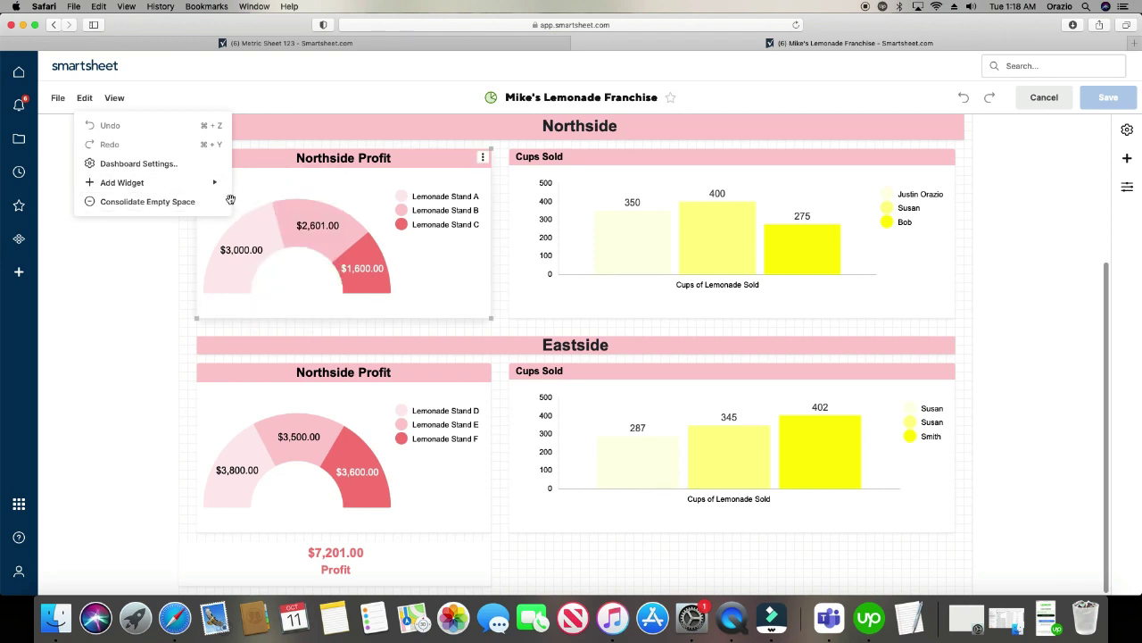
pyautogui.click(260, 203)
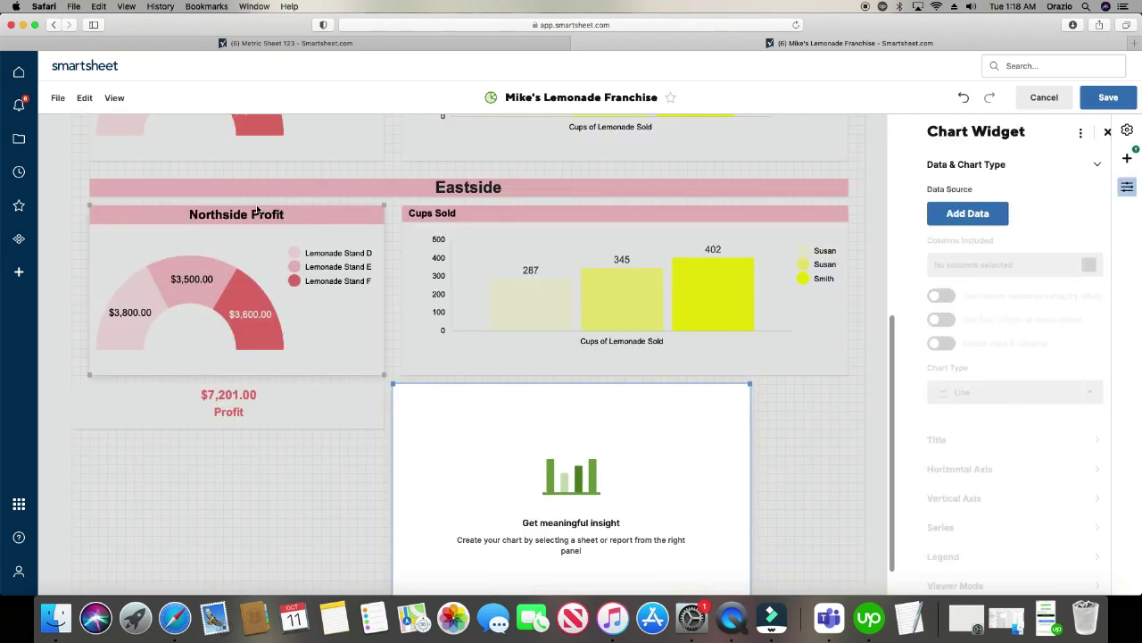
# - Set the chart's data to rows 16 to 20 of Metric Sheet 123, from Primary Column through Sales Won
pyautogui.click(986, 216)
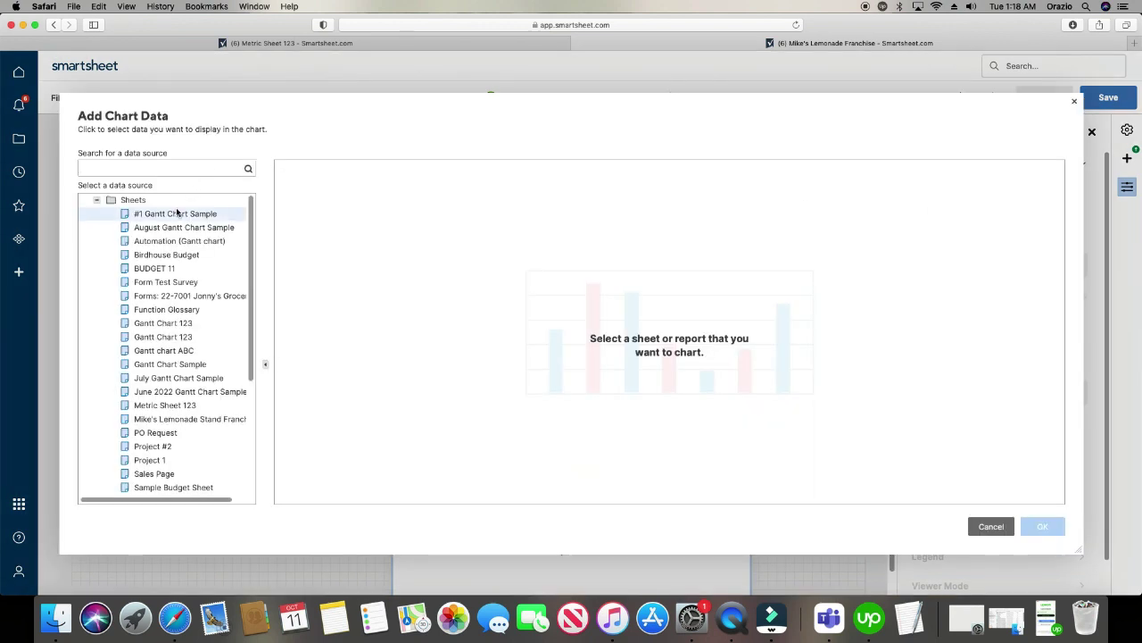
pyautogui.write('metric sheet 123')
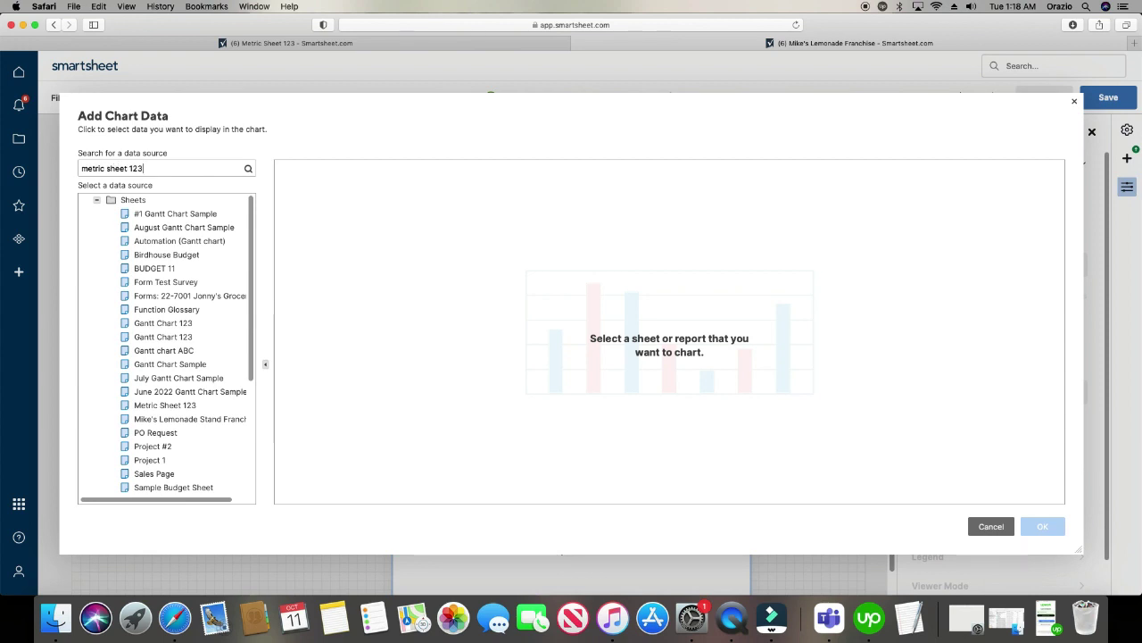
pyautogui.press('Return')
pyautogui.click(172, 214)
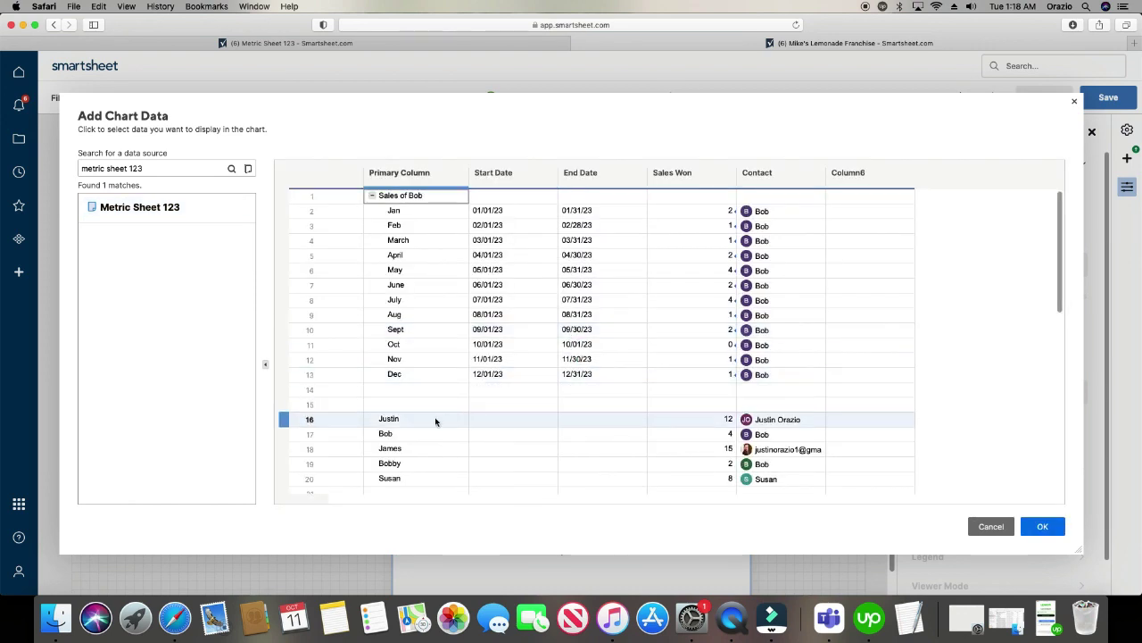
pyautogui.moveTo(415, 423); pyautogui.dragTo(688, 472)
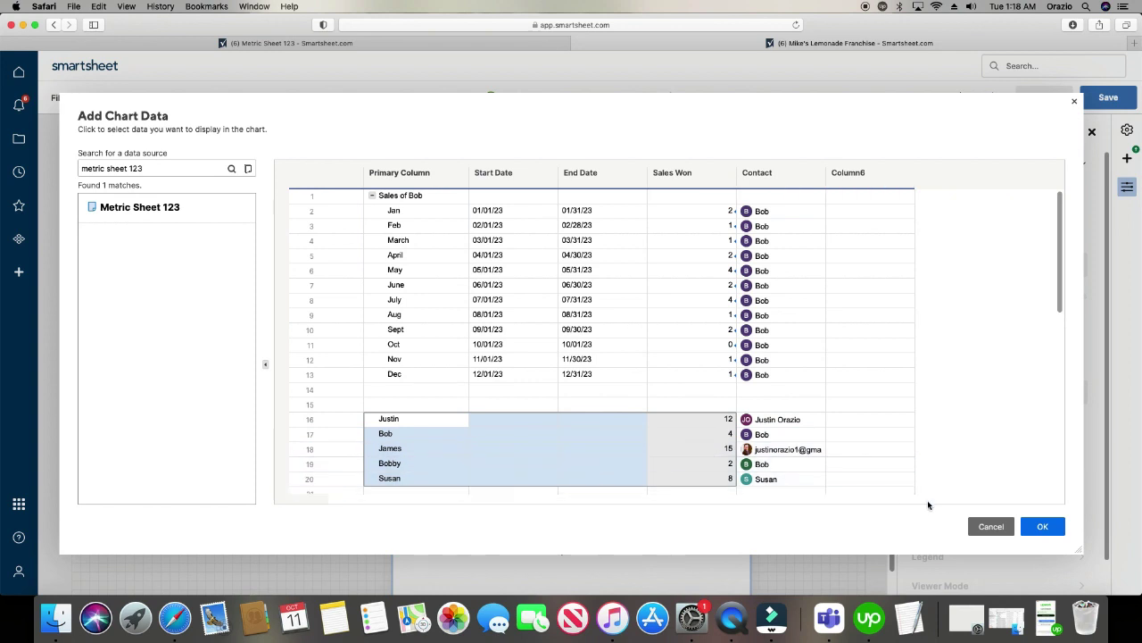
pyautogui.click(1060, 534)
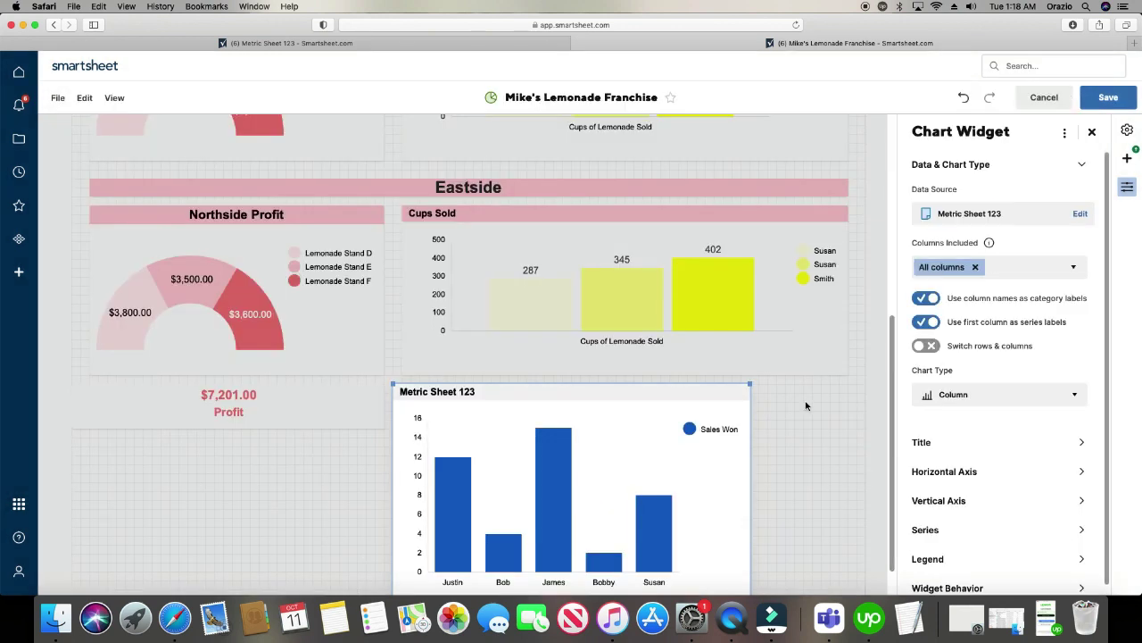
# - Limit the chart's included columns to Primary Column and Sales Won
pyautogui.click(1004, 268)
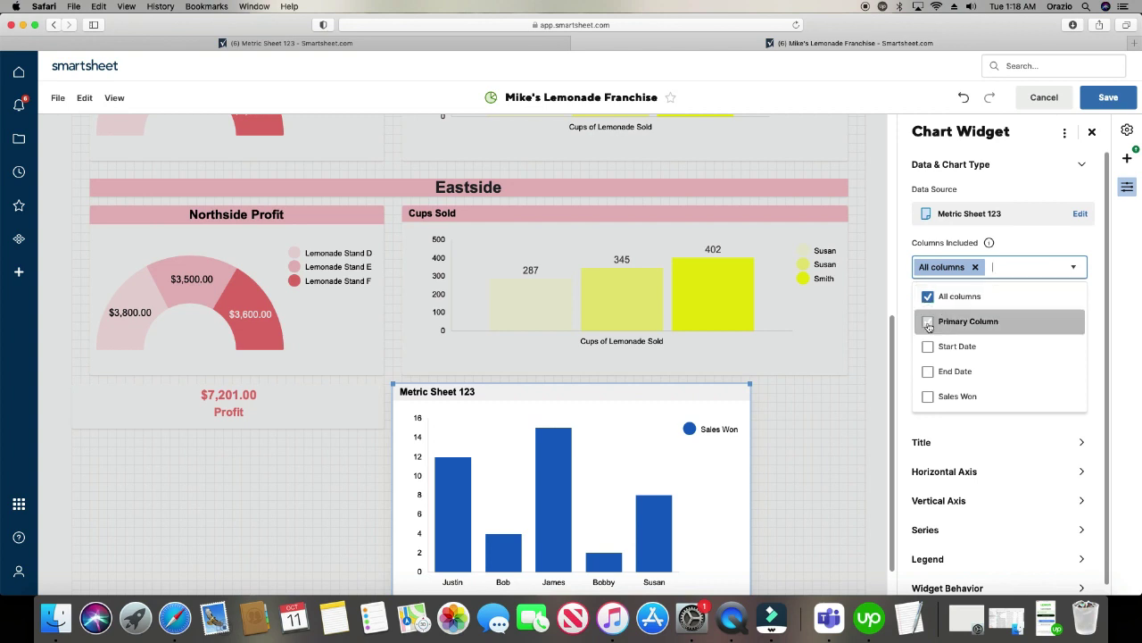
pyautogui.click(926, 321)
pyautogui.click(928, 395)
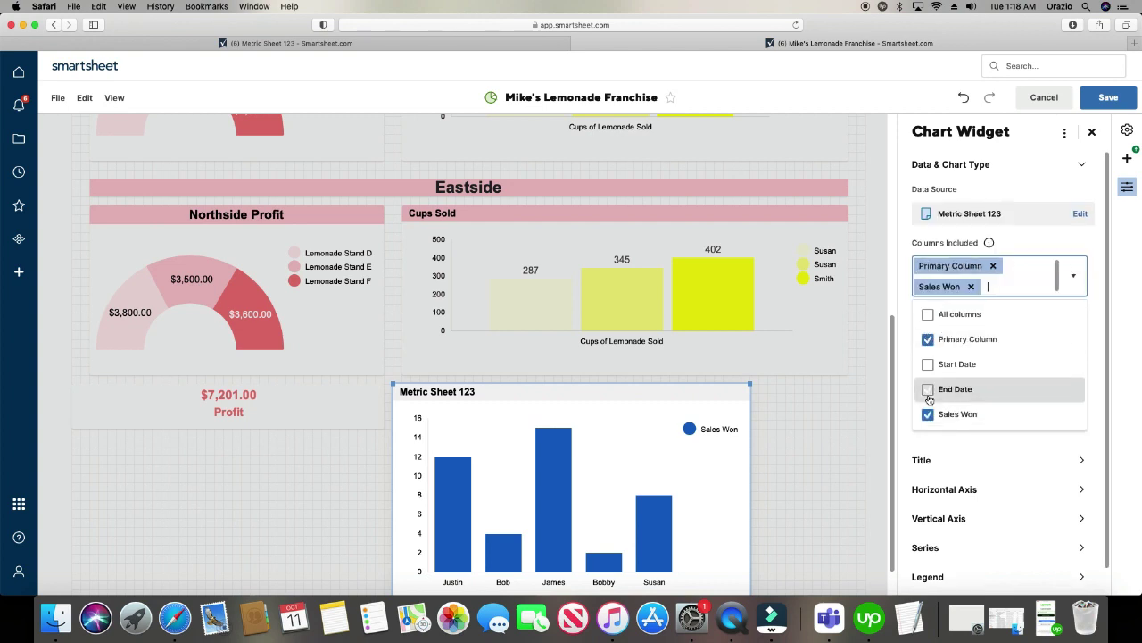
pyautogui.click(912, 373)
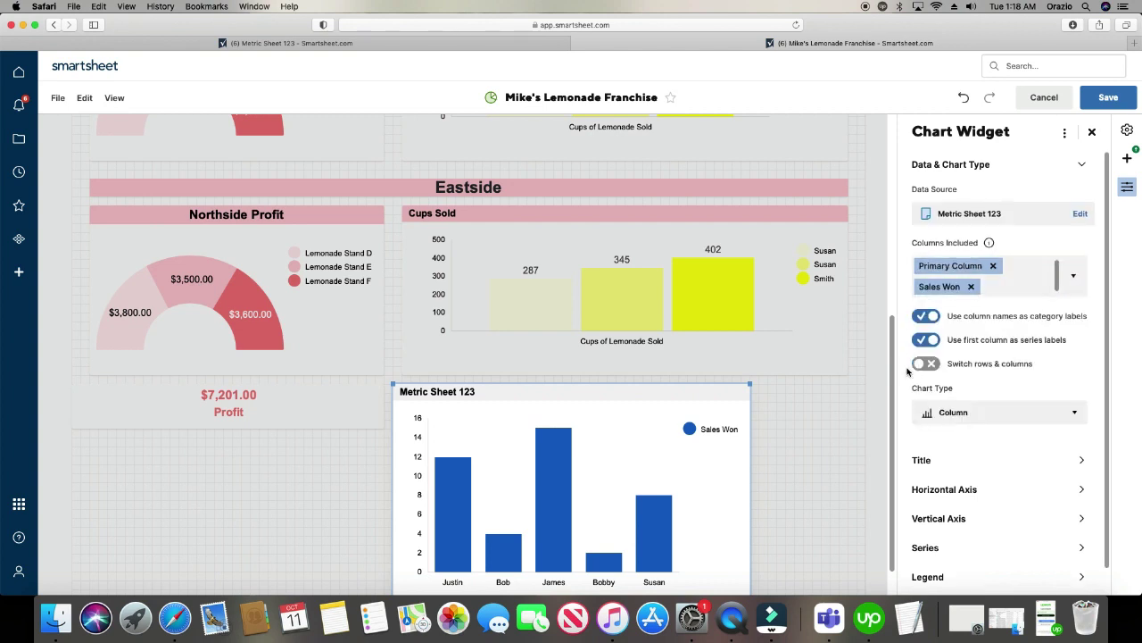
# - Preview the sales chart as a Pie and set its chart type to Donut
pyautogui.click(955, 412)
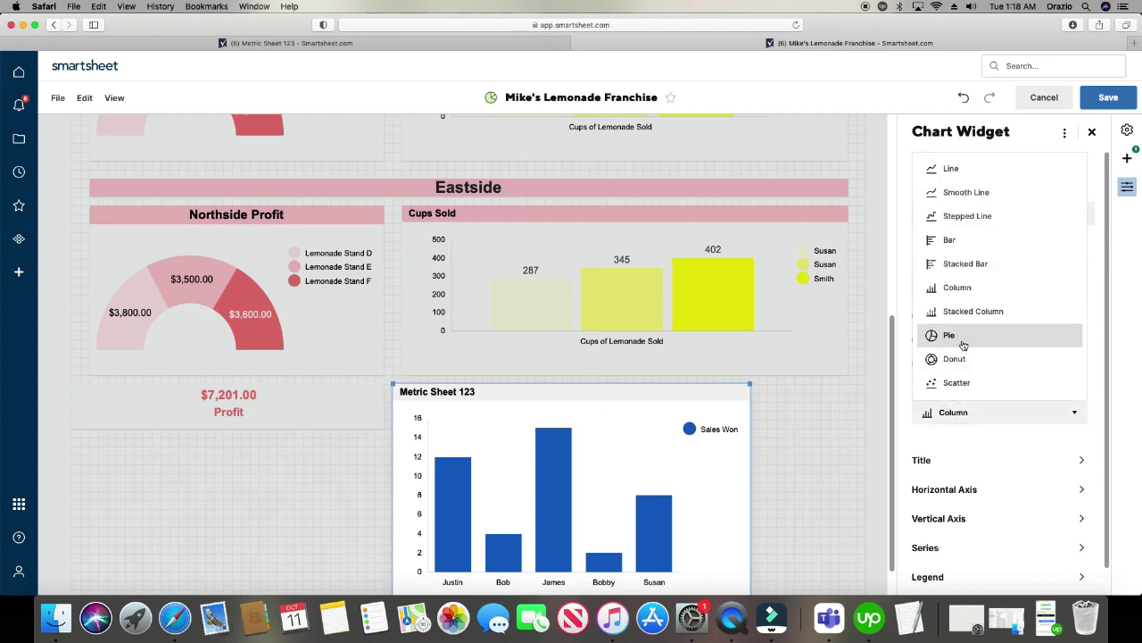
pyautogui.click(964, 337)
pyautogui.click(959, 420)
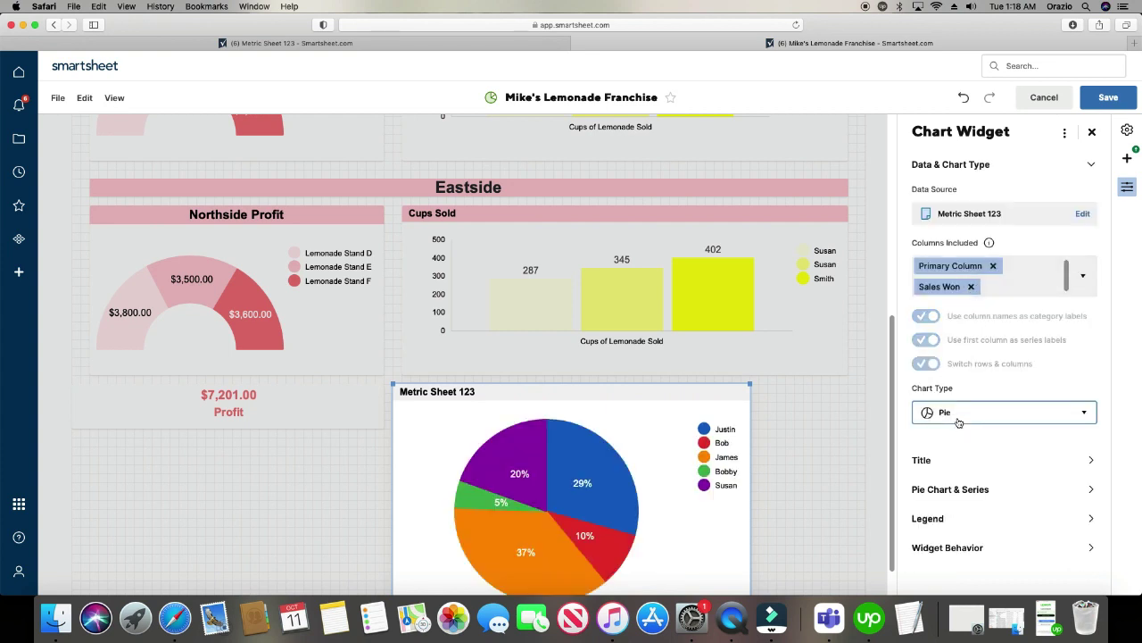
pyautogui.click(967, 366)
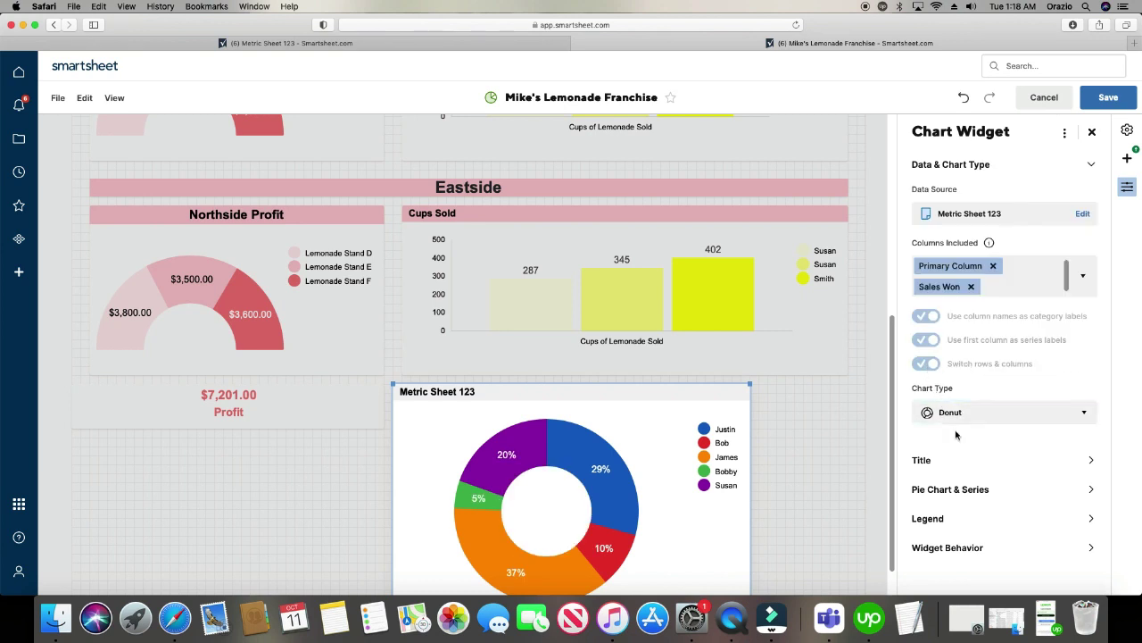
# - Display the donut chart as a semicircle and set its value labels to Amount
pyautogui.click(962, 491)
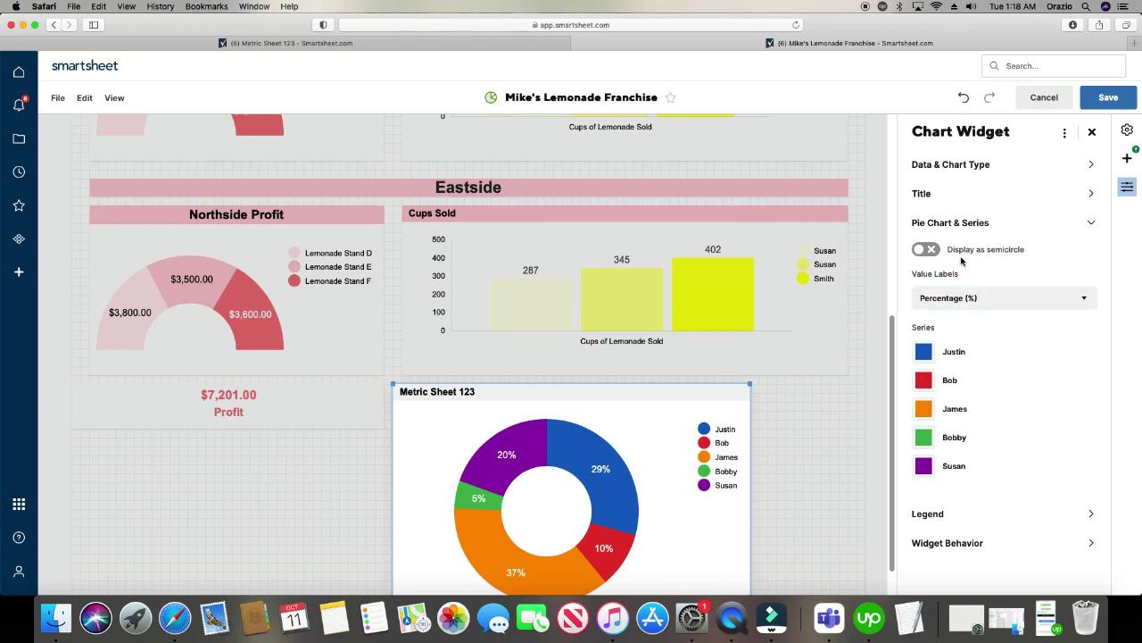
pyautogui.click(927, 250)
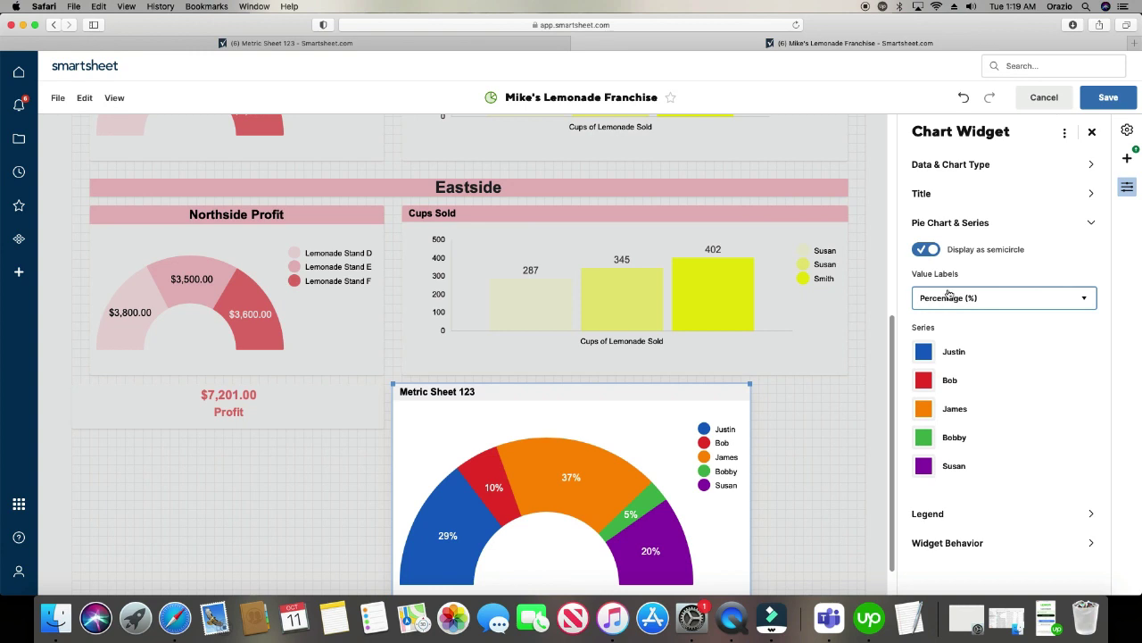
pyautogui.moveTo(504, 496)
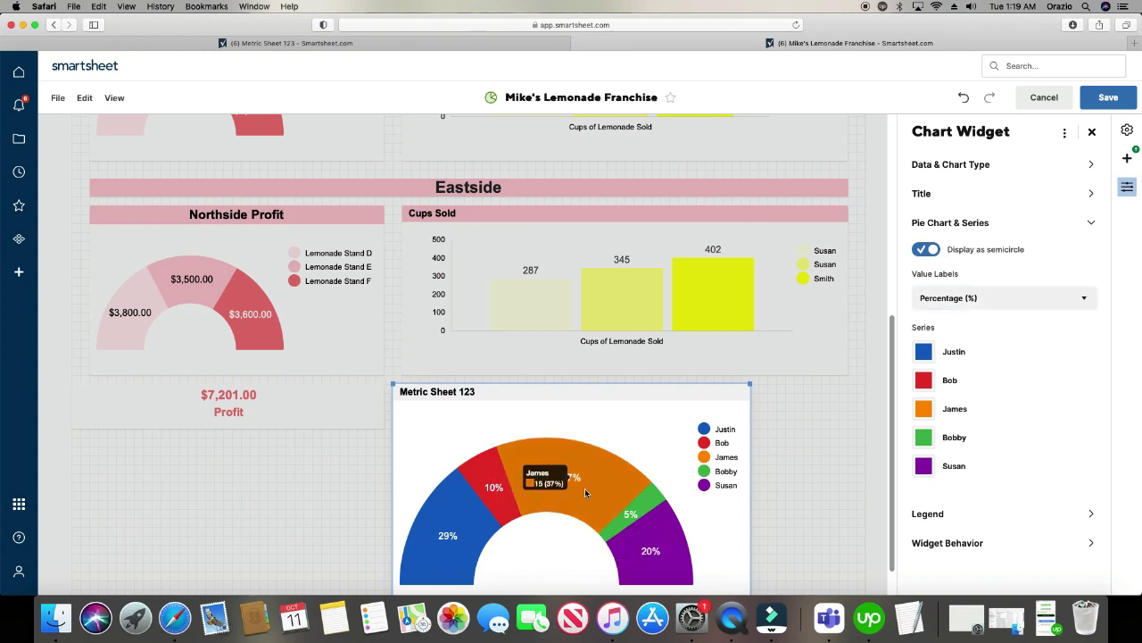
pyautogui.click(944, 306)
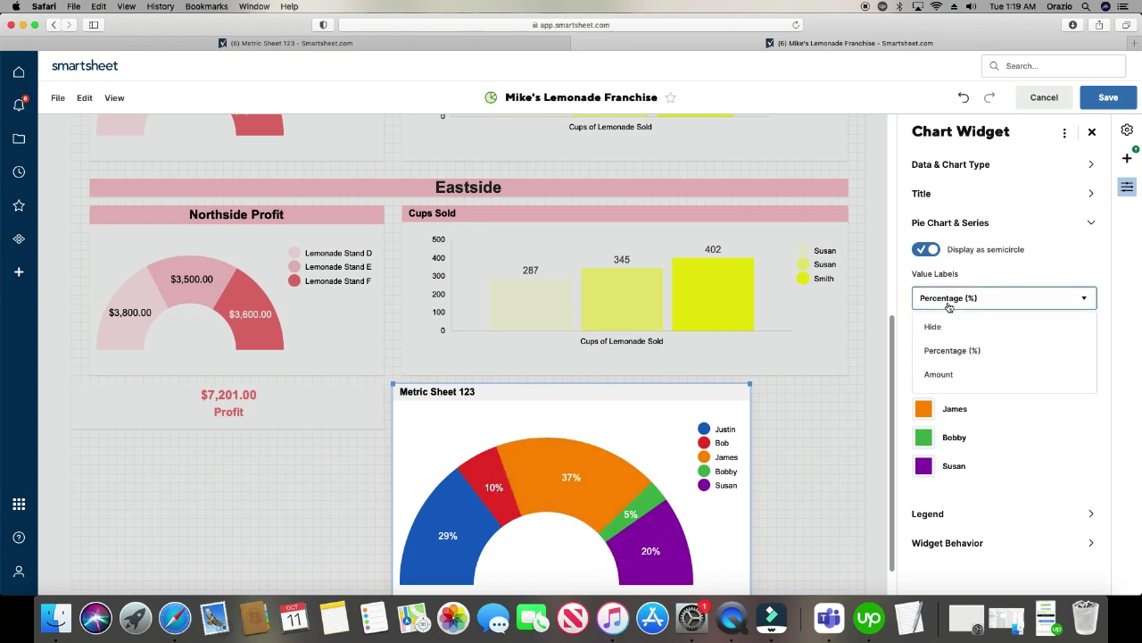
pyautogui.click(941, 376)
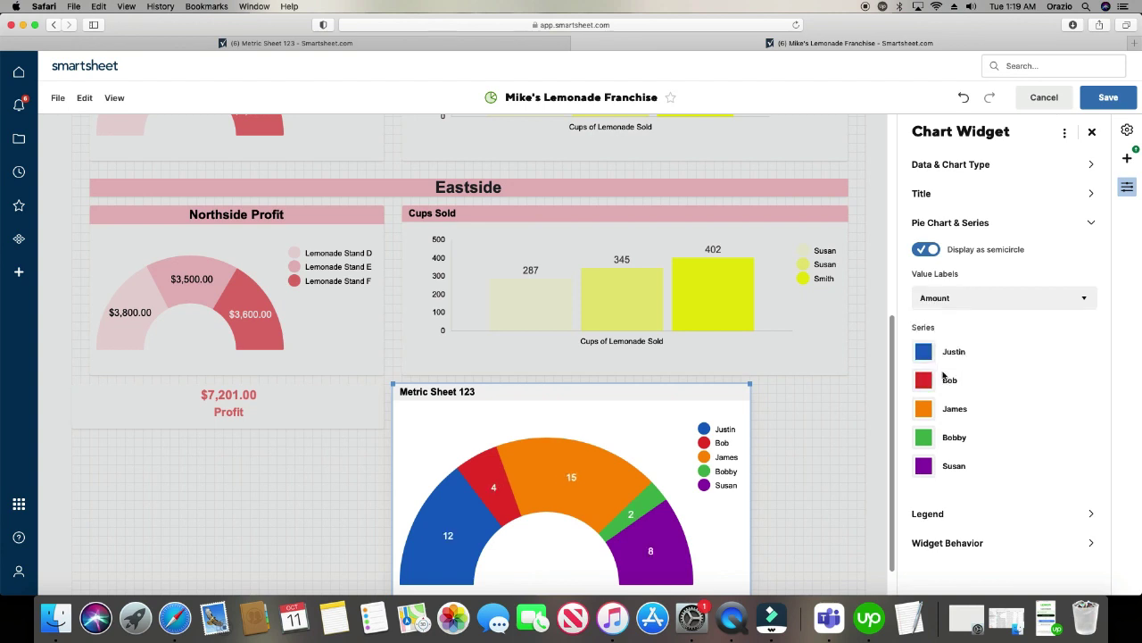
# - Recolour the five chart series in order with dark red, red, light red, light pink and the palest pink
pyautogui.click(923, 351)
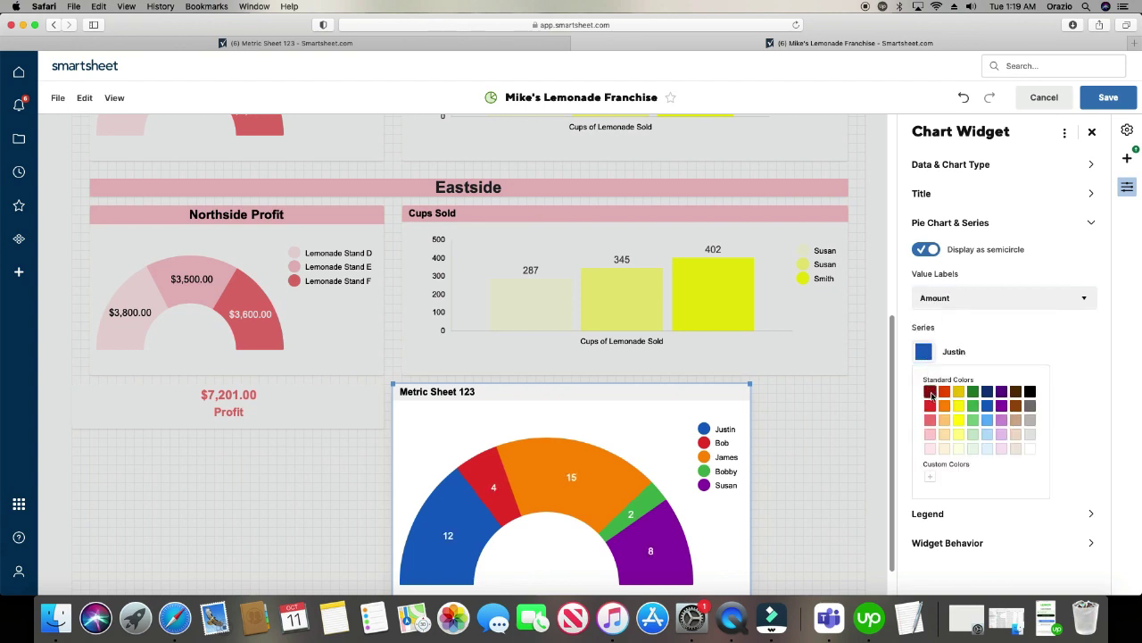
pyautogui.click(930, 391)
pyautogui.click(924, 380)
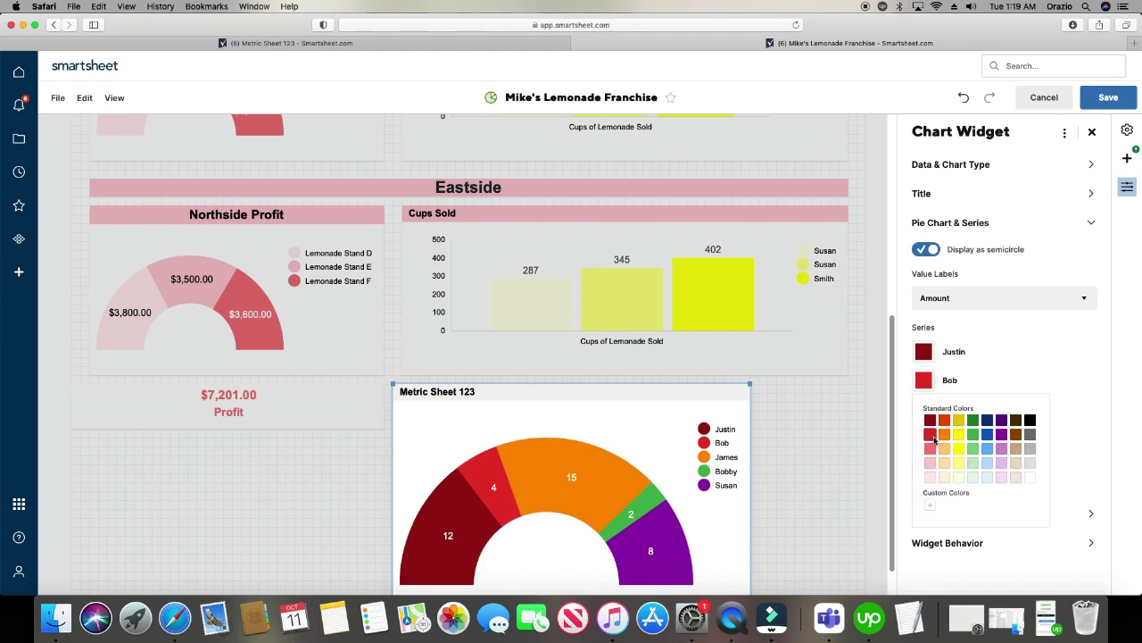
pyautogui.click(930, 433)
pyautogui.click(923, 408)
pyautogui.click(930, 477)
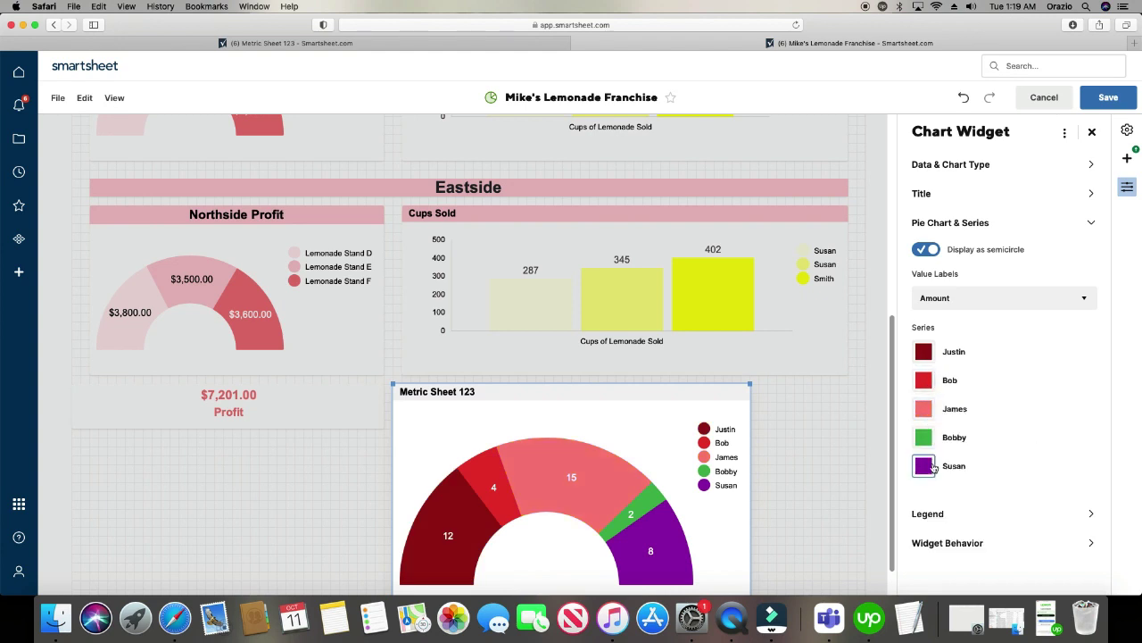
pyautogui.click(924, 437)
pyautogui.click(935, 520)
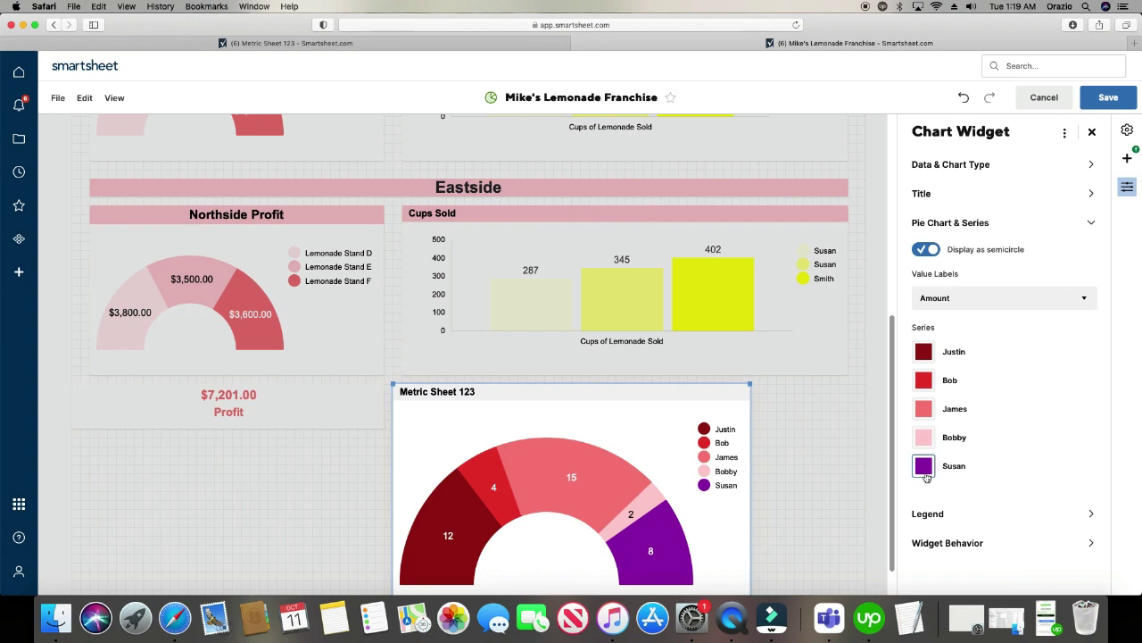
pyautogui.click(926, 476)
pyautogui.click(931, 404)
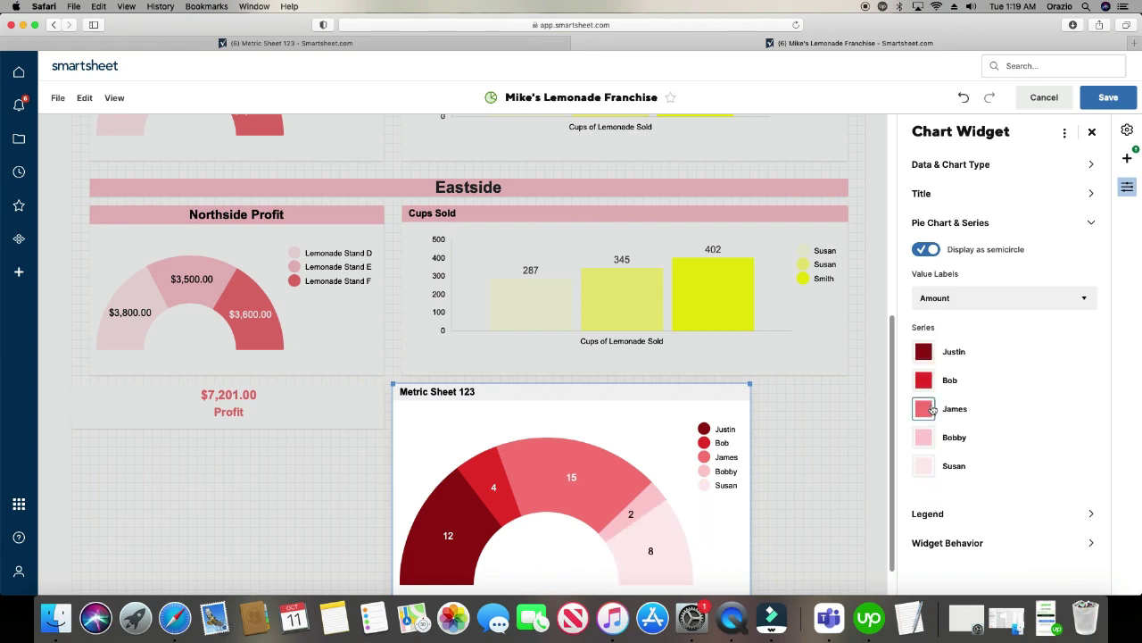
# - Set the semicircle chart's legend position to Bottom
pyautogui.scroll(-1, 709, 451)
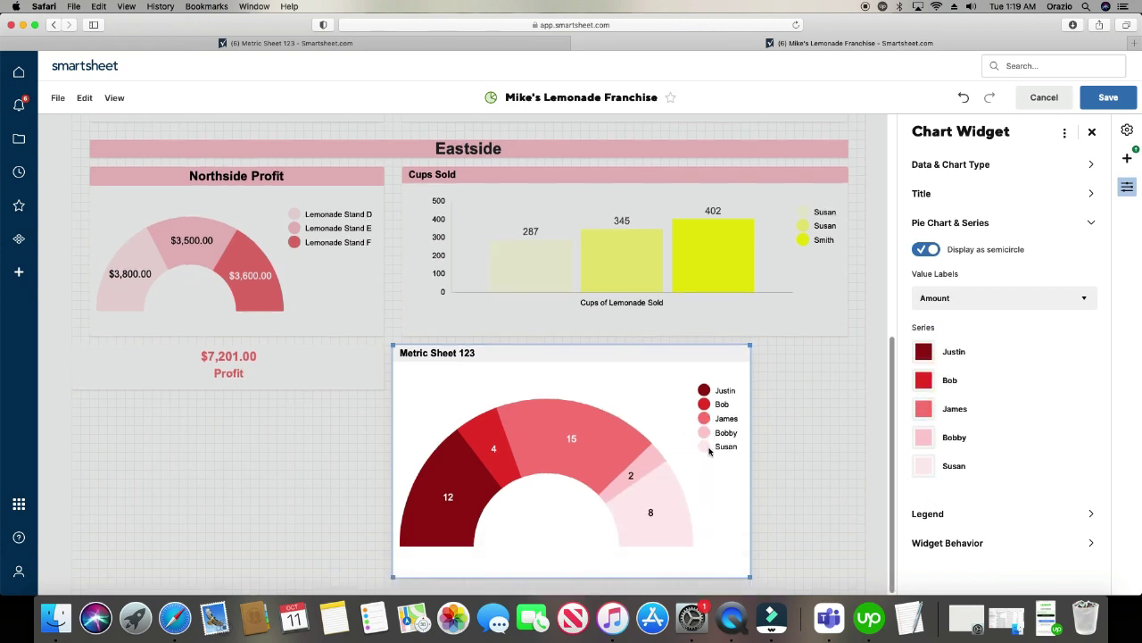
pyautogui.click(914, 514)
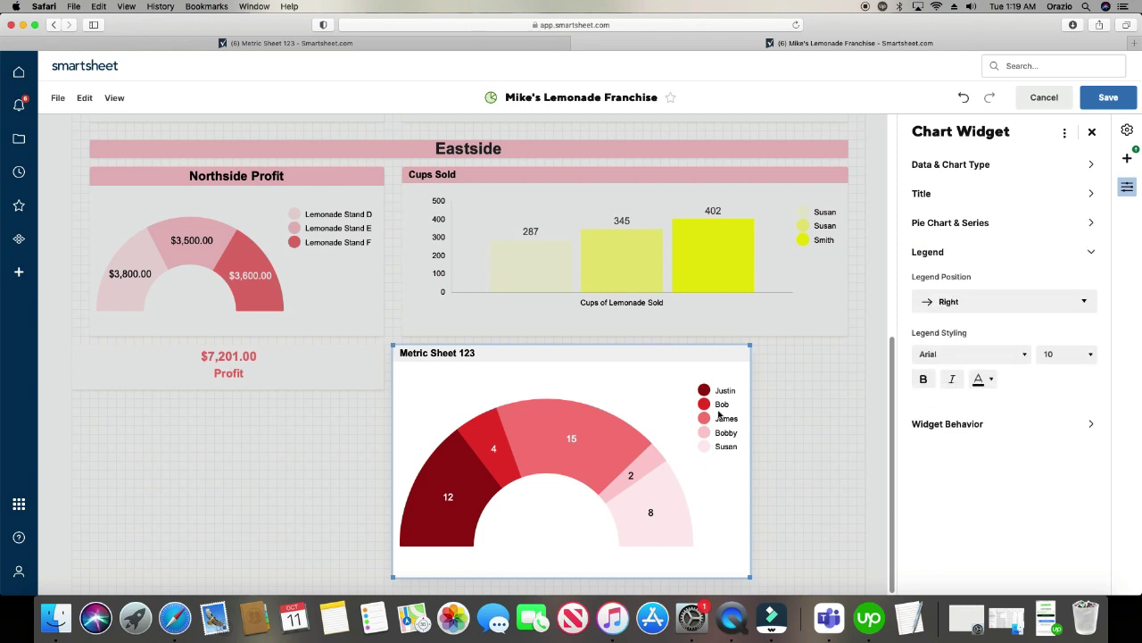
pyautogui.click(956, 304)
pyautogui.click(953, 380)
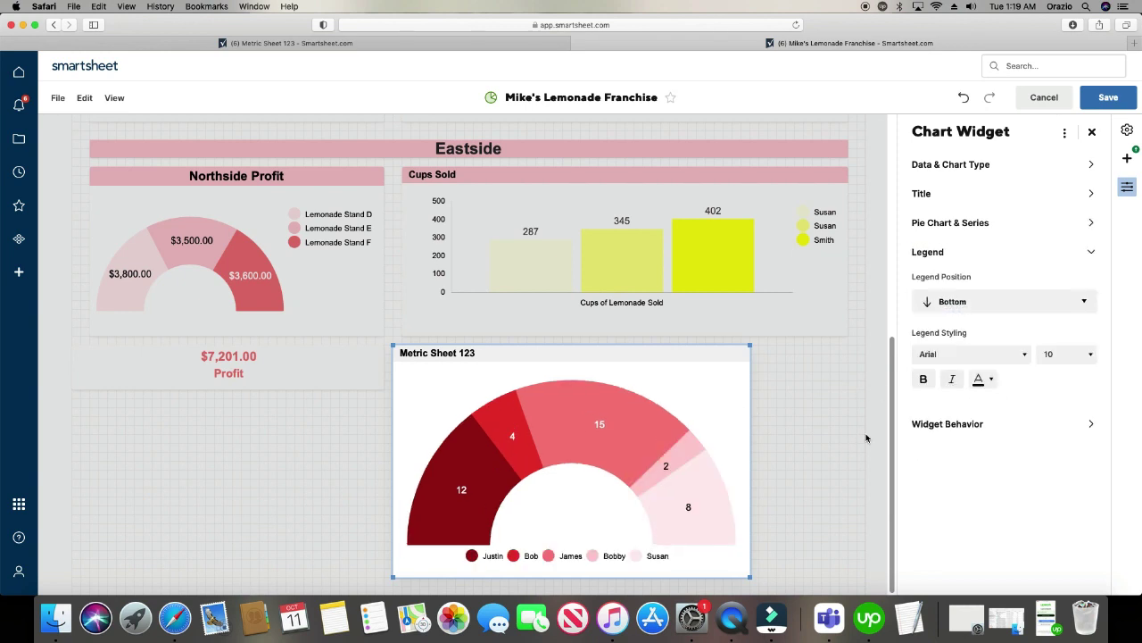
# - Replace the chart widget's title with "Sample Semi Circle Graph"
pyautogui.click(494, 353)
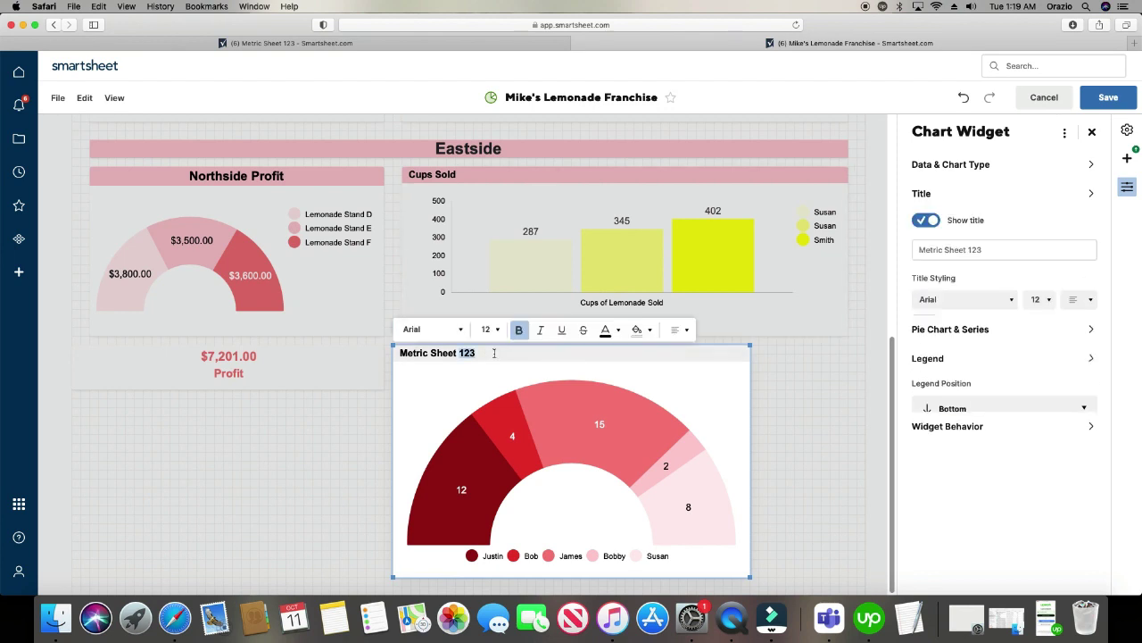
pyautogui.tripleClick(493, 352)
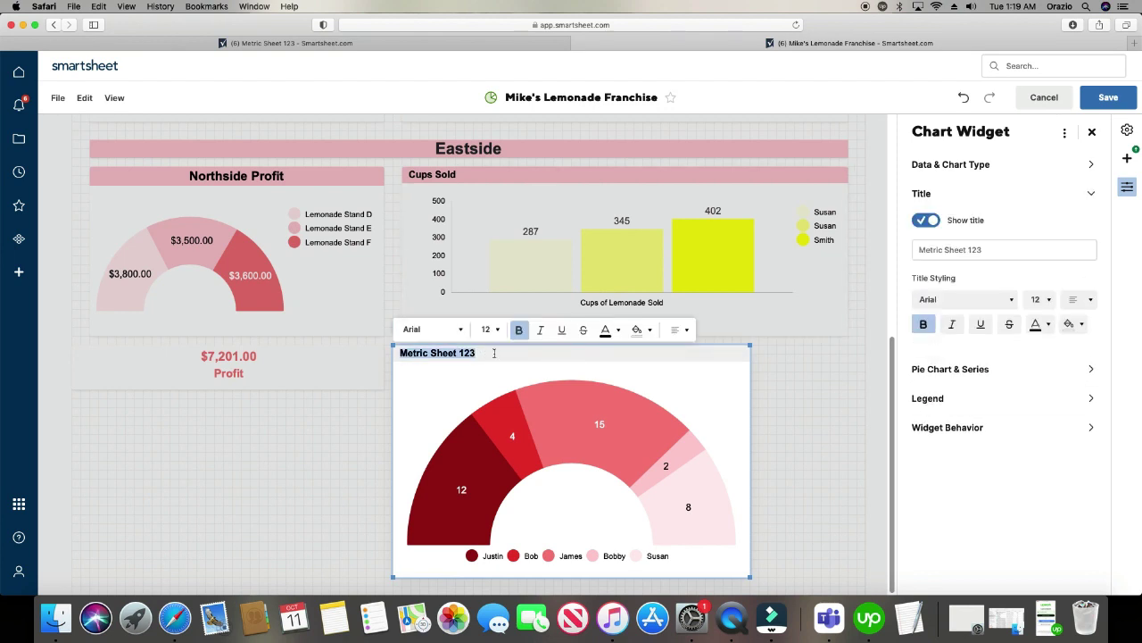
pyautogui.write('Sample Semi Circle Graph')
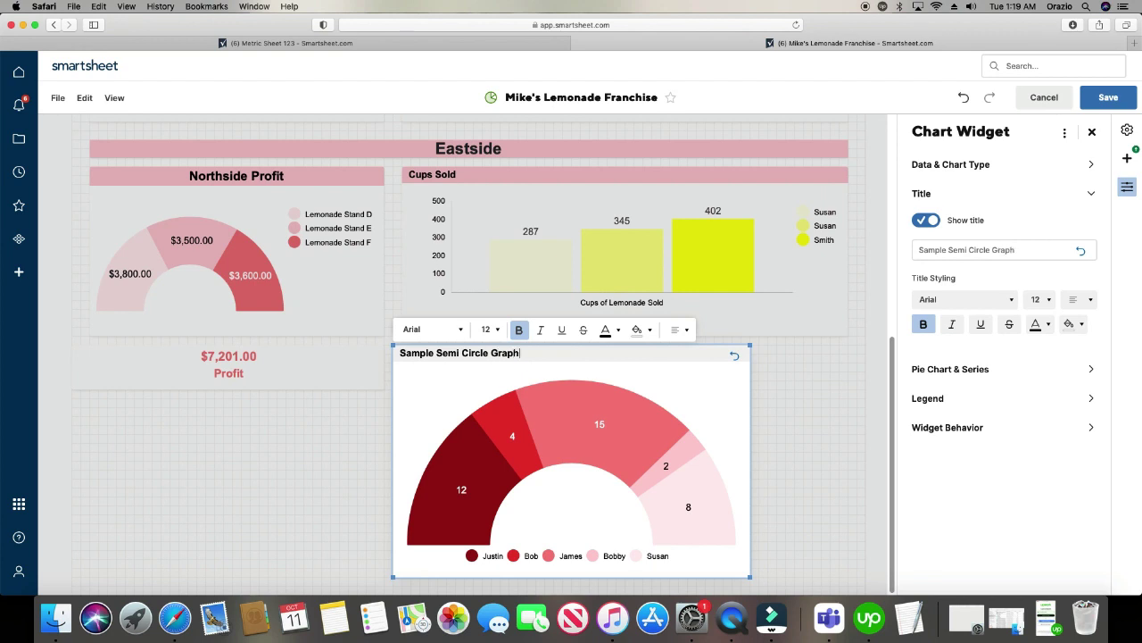
# - Centre the chart title, give it a light red background, and set its font size to 14
pyautogui.click(680, 329)
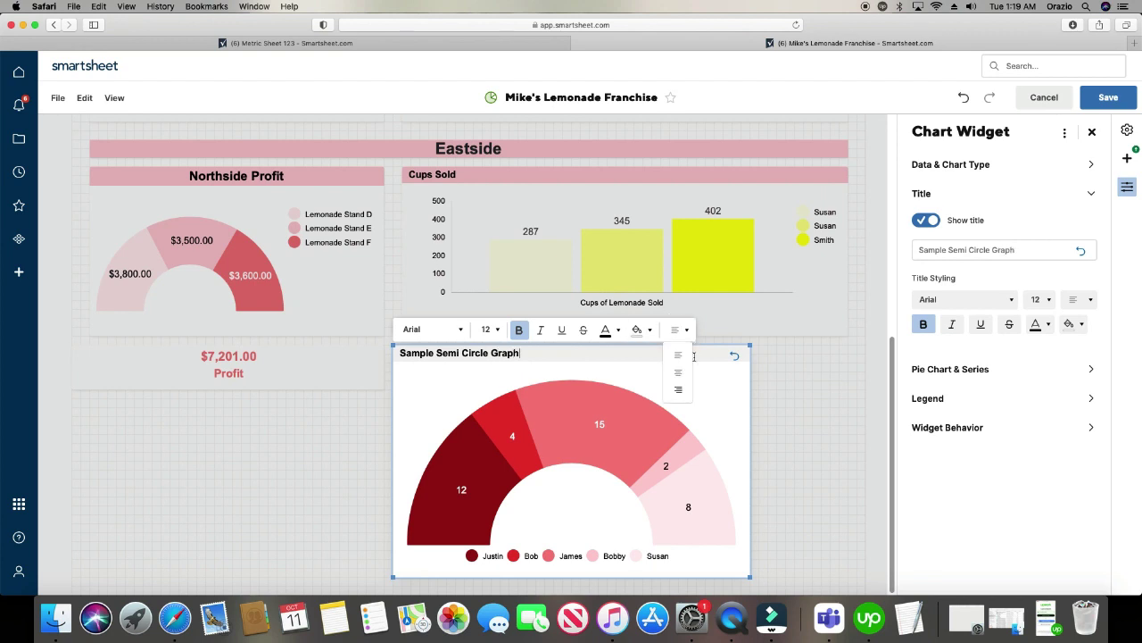
pyautogui.click(683, 373)
pyautogui.click(640, 329)
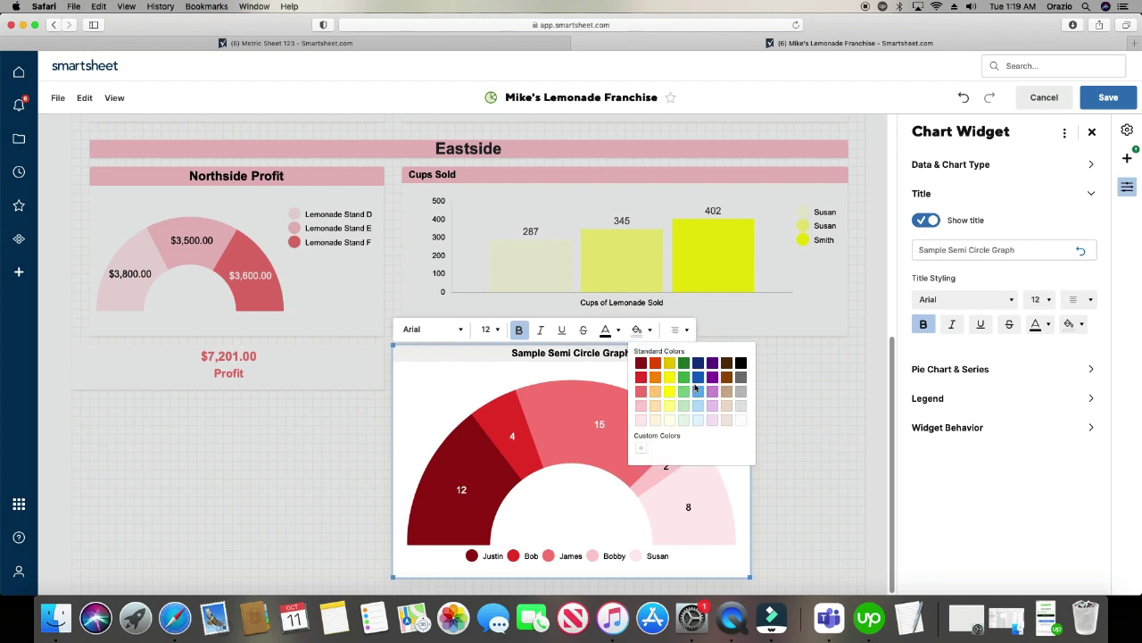
pyautogui.click(642, 392)
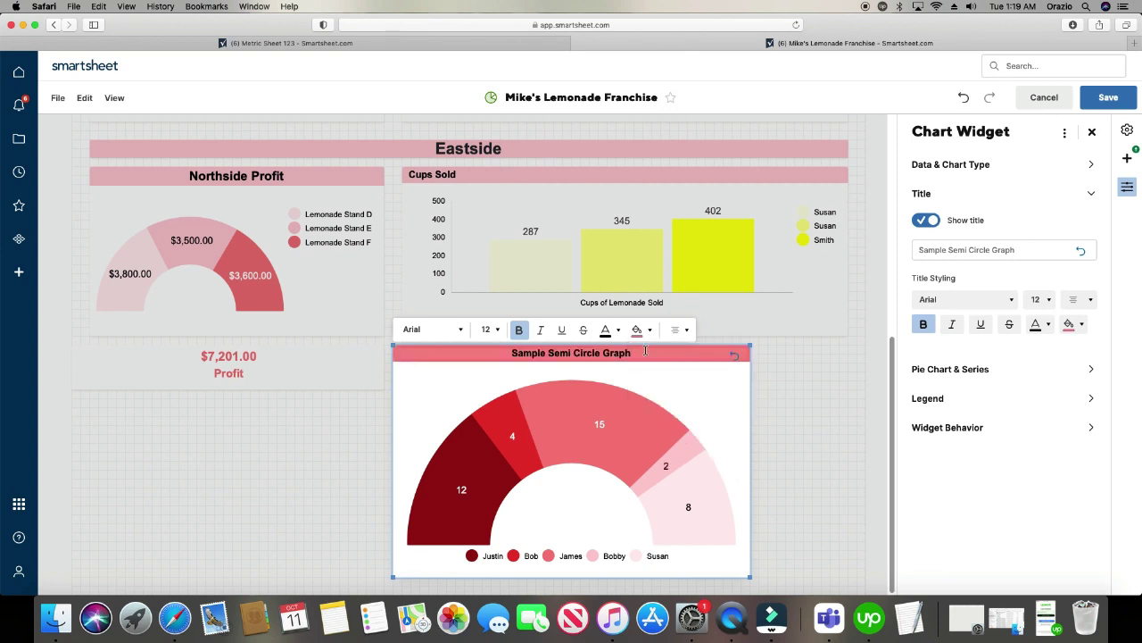
pyautogui.click(489, 329)
pyautogui.click(489, 426)
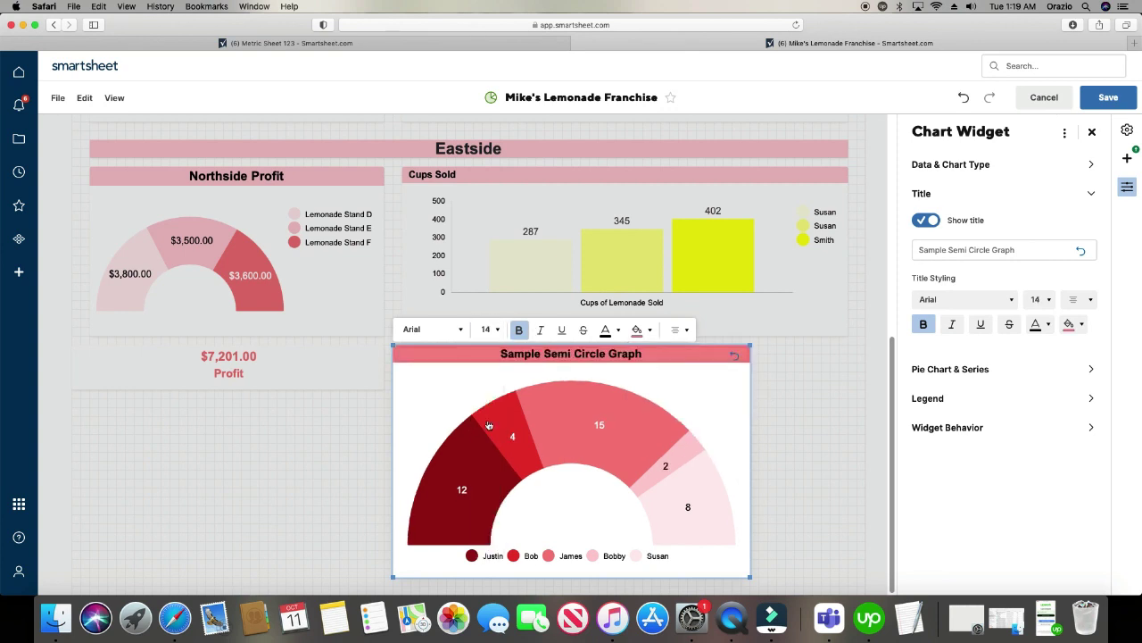
pyautogui.click(773, 398)
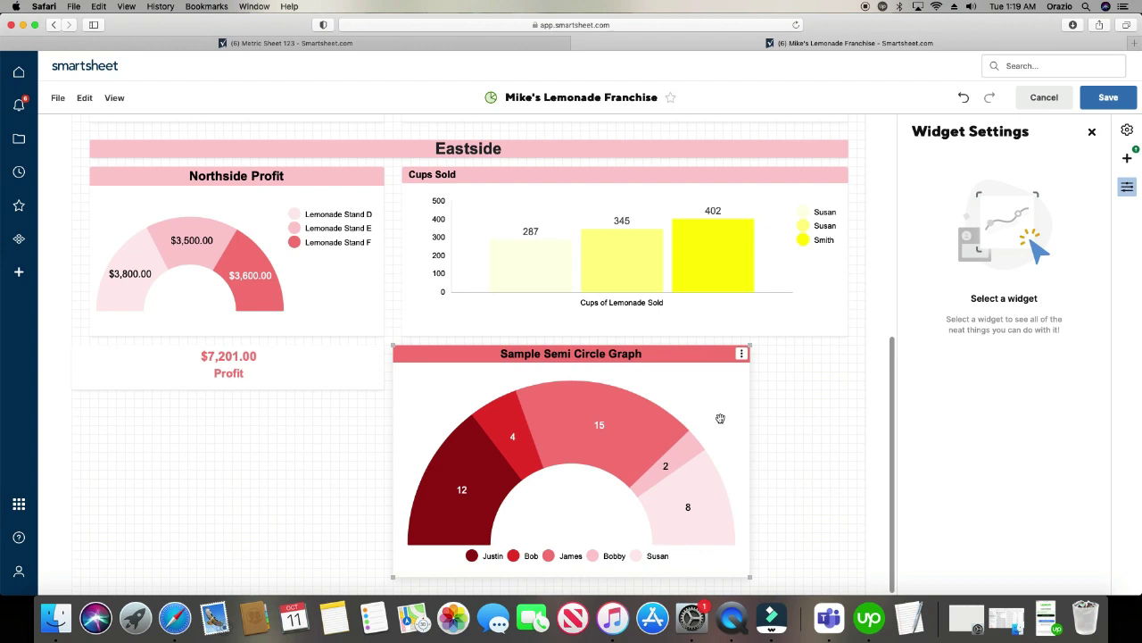